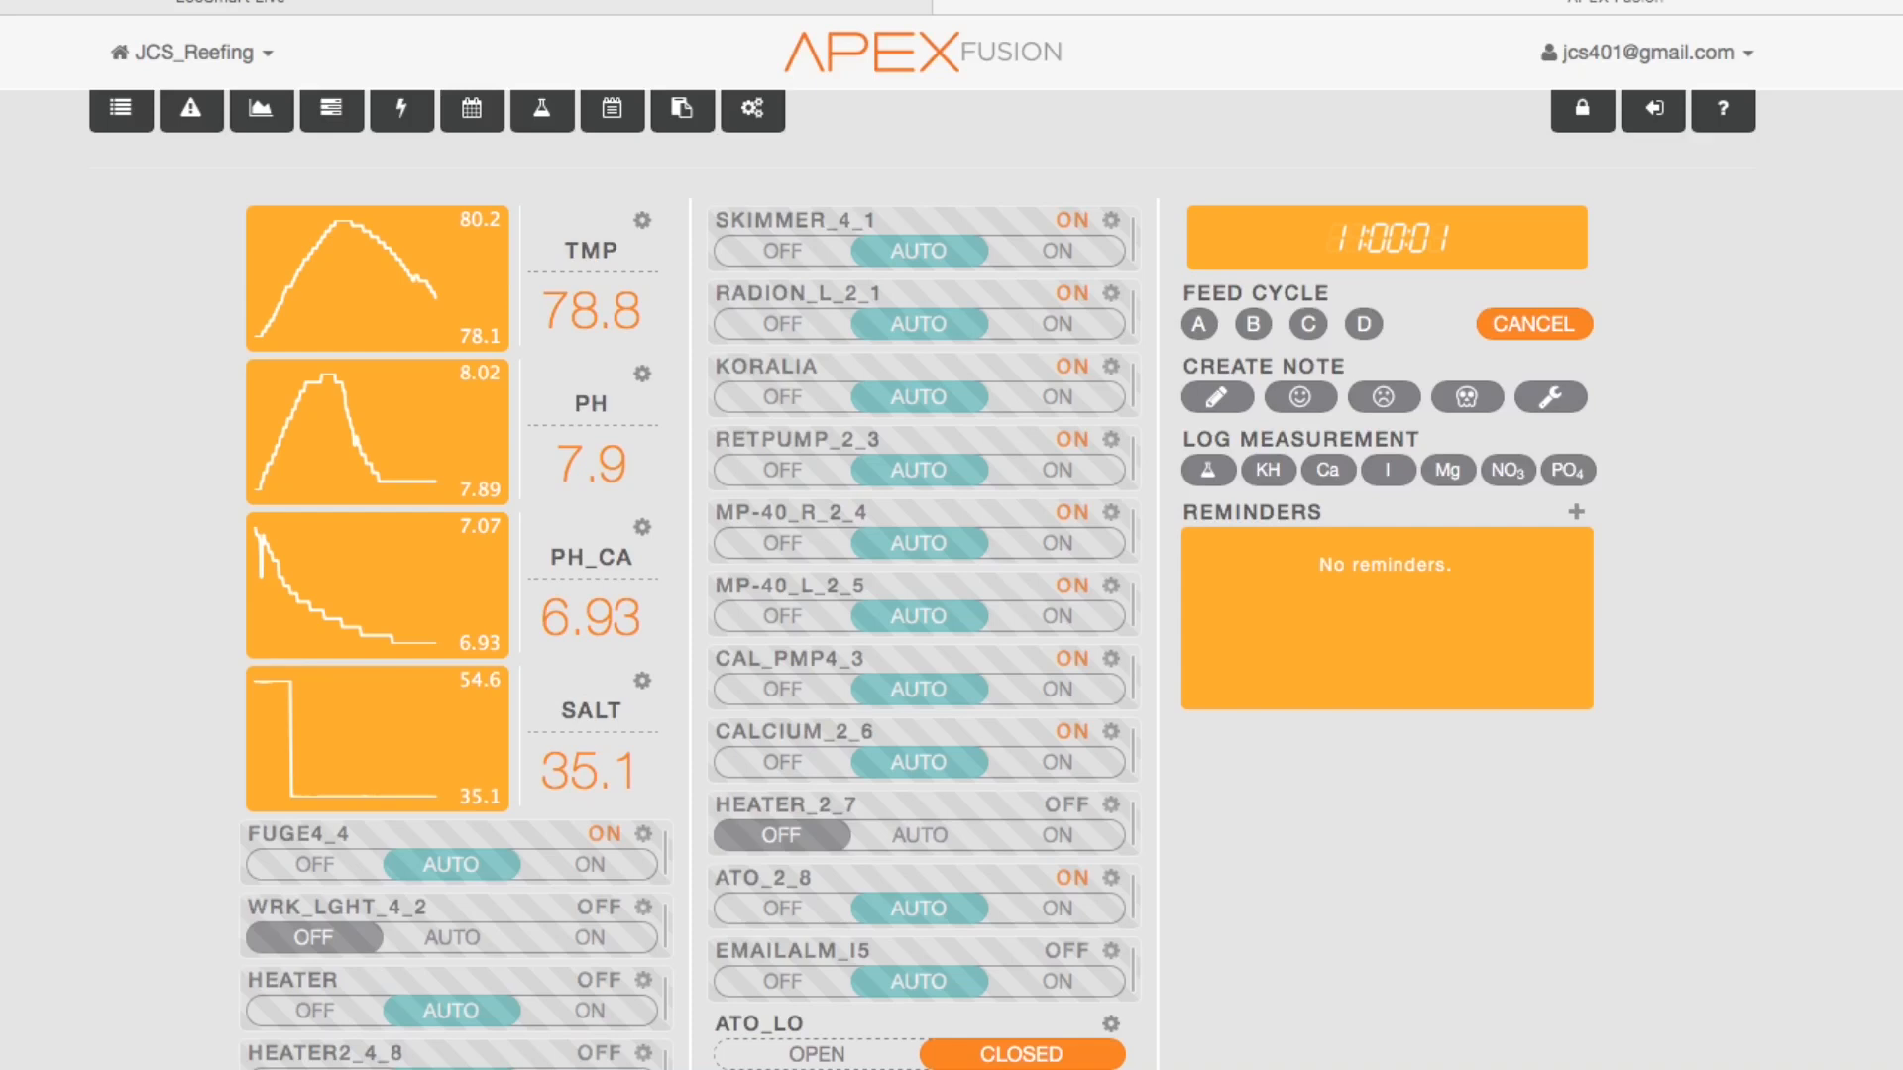
{"action": "scroll", "coordinate": [952, 595], "scroll_direction": "down", "scroll_amount": 1}
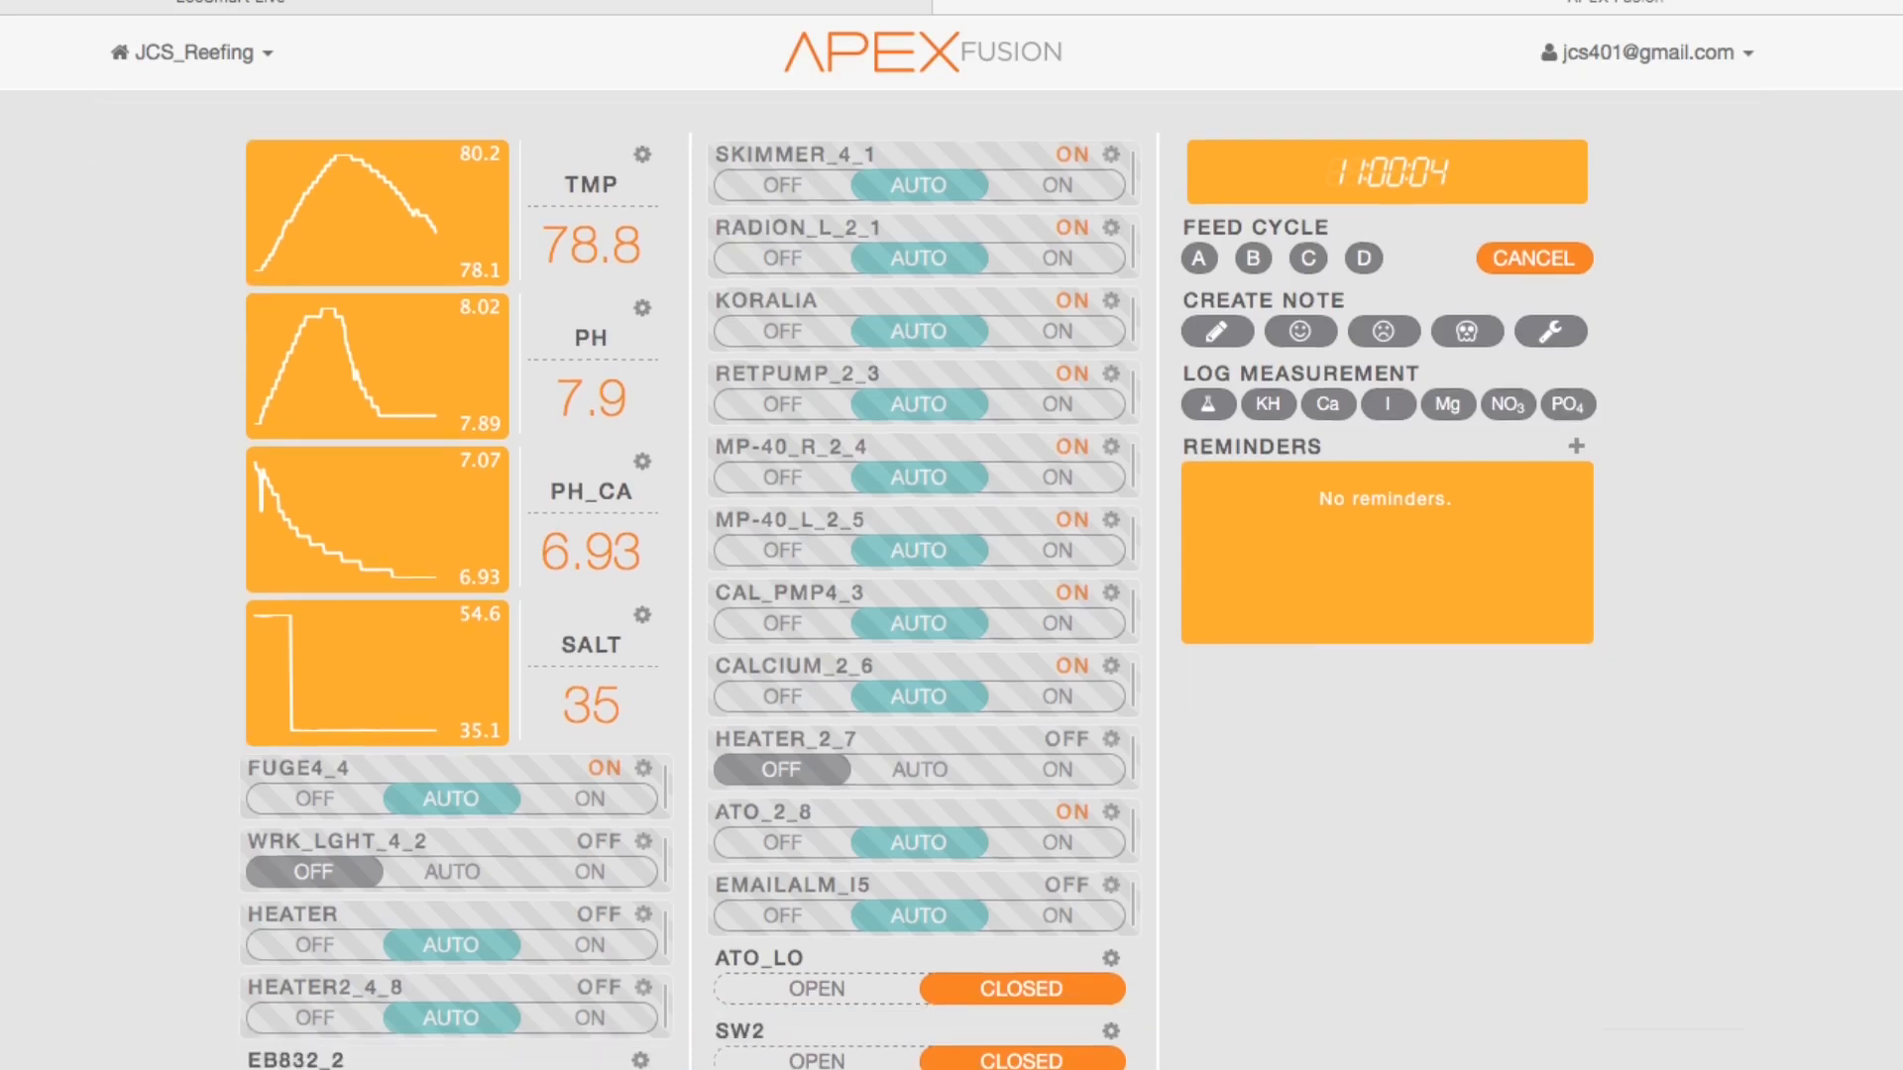
{"action": "scroll", "coordinate": [951, 595], "scroll_direction": "down", "scroll_amount": 1}
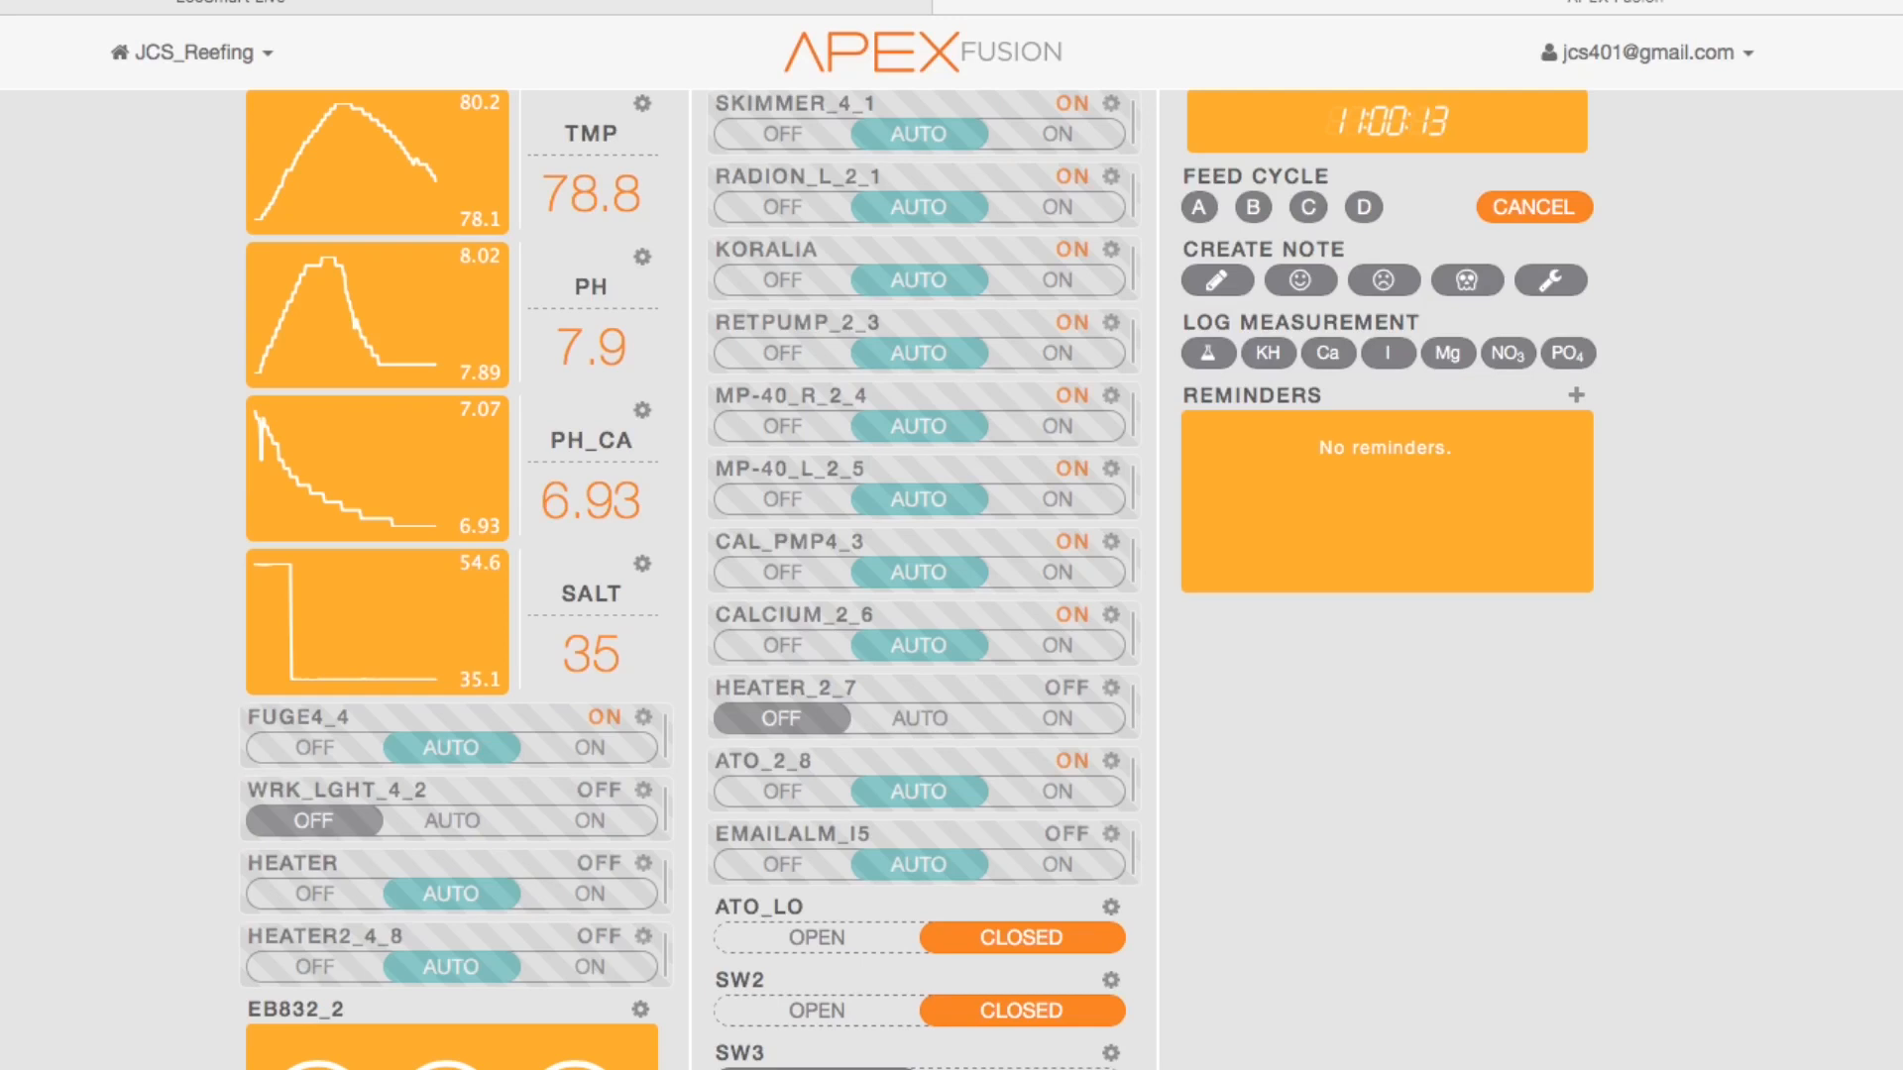
{"action": "scroll", "coordinate": [952, 595], "scroll_direction": "up", "scroll_amount": 1}
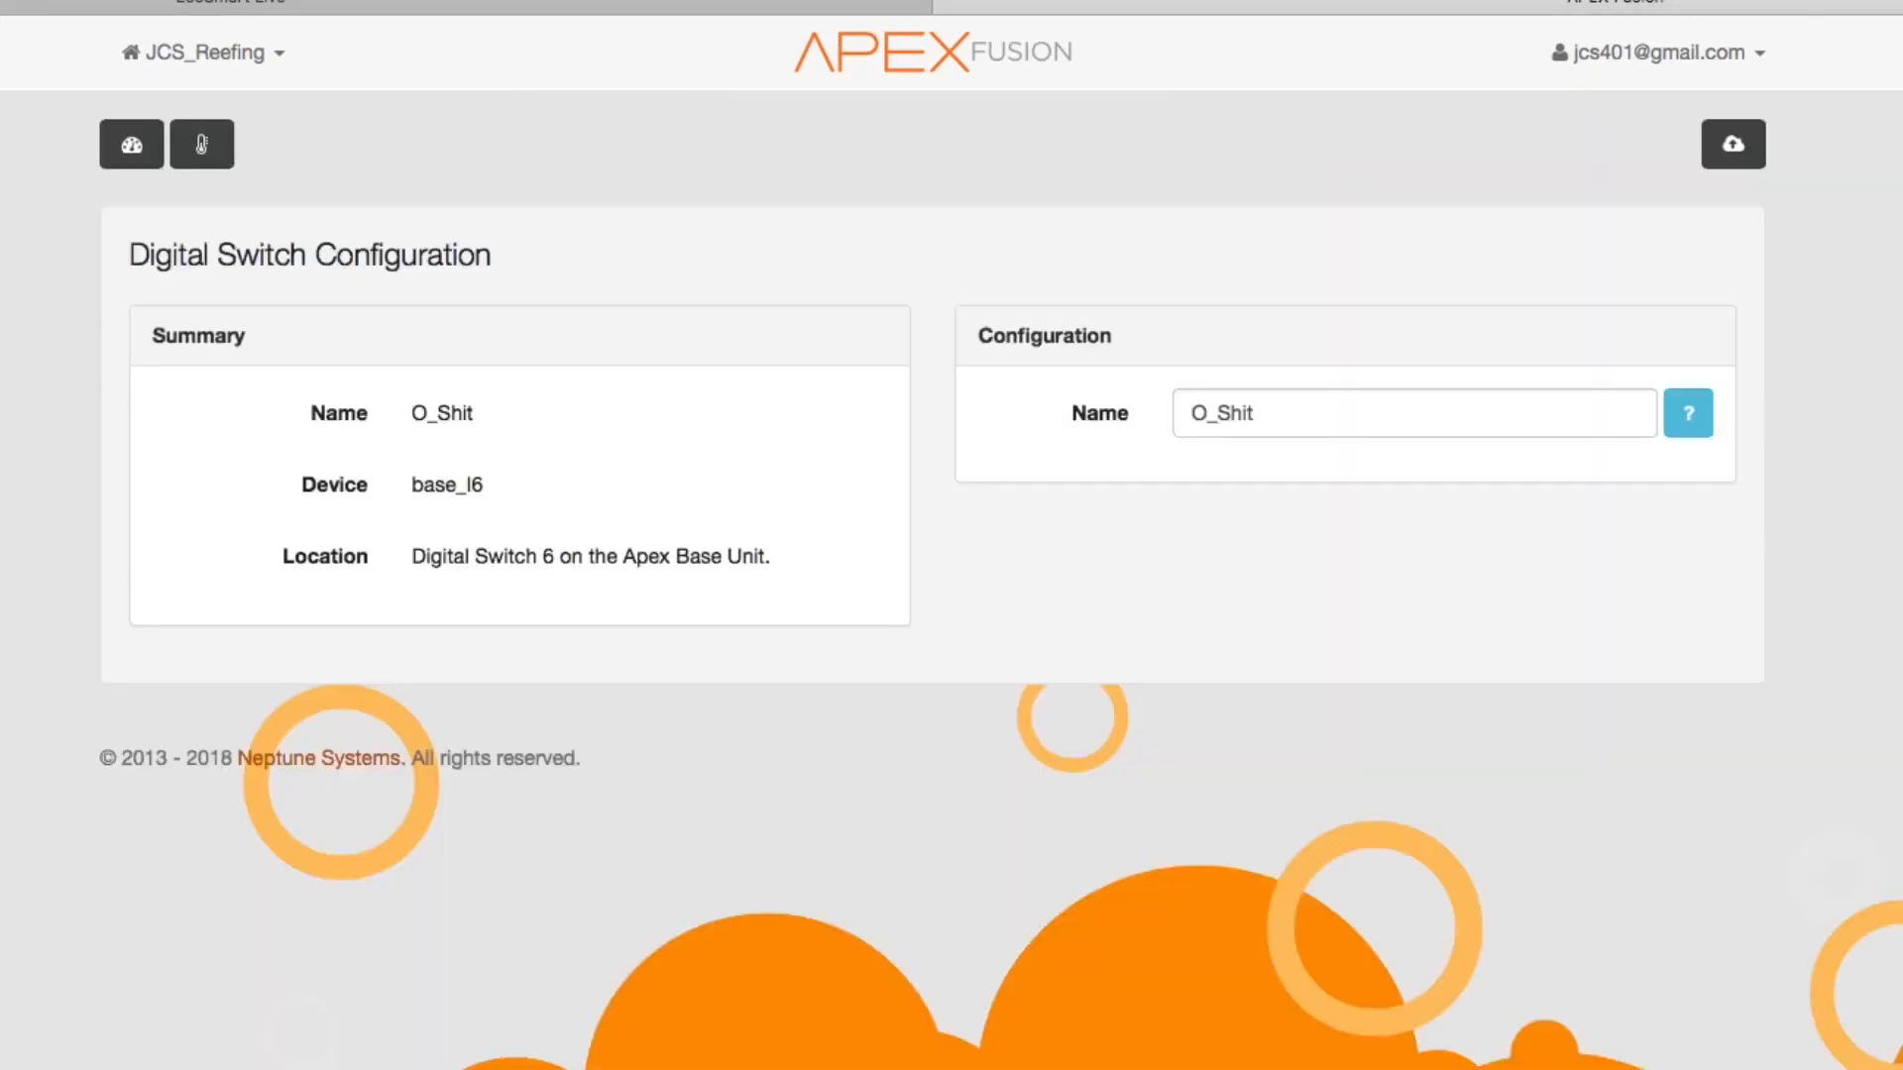
Rename digital switch 6 from O_Shit to sw6, send it to the controller and return to the dashboard
{"action": "left_click", "coordinate": [1255, 413]}
{"action": "double_click", "coordinate": [1314, 413]}
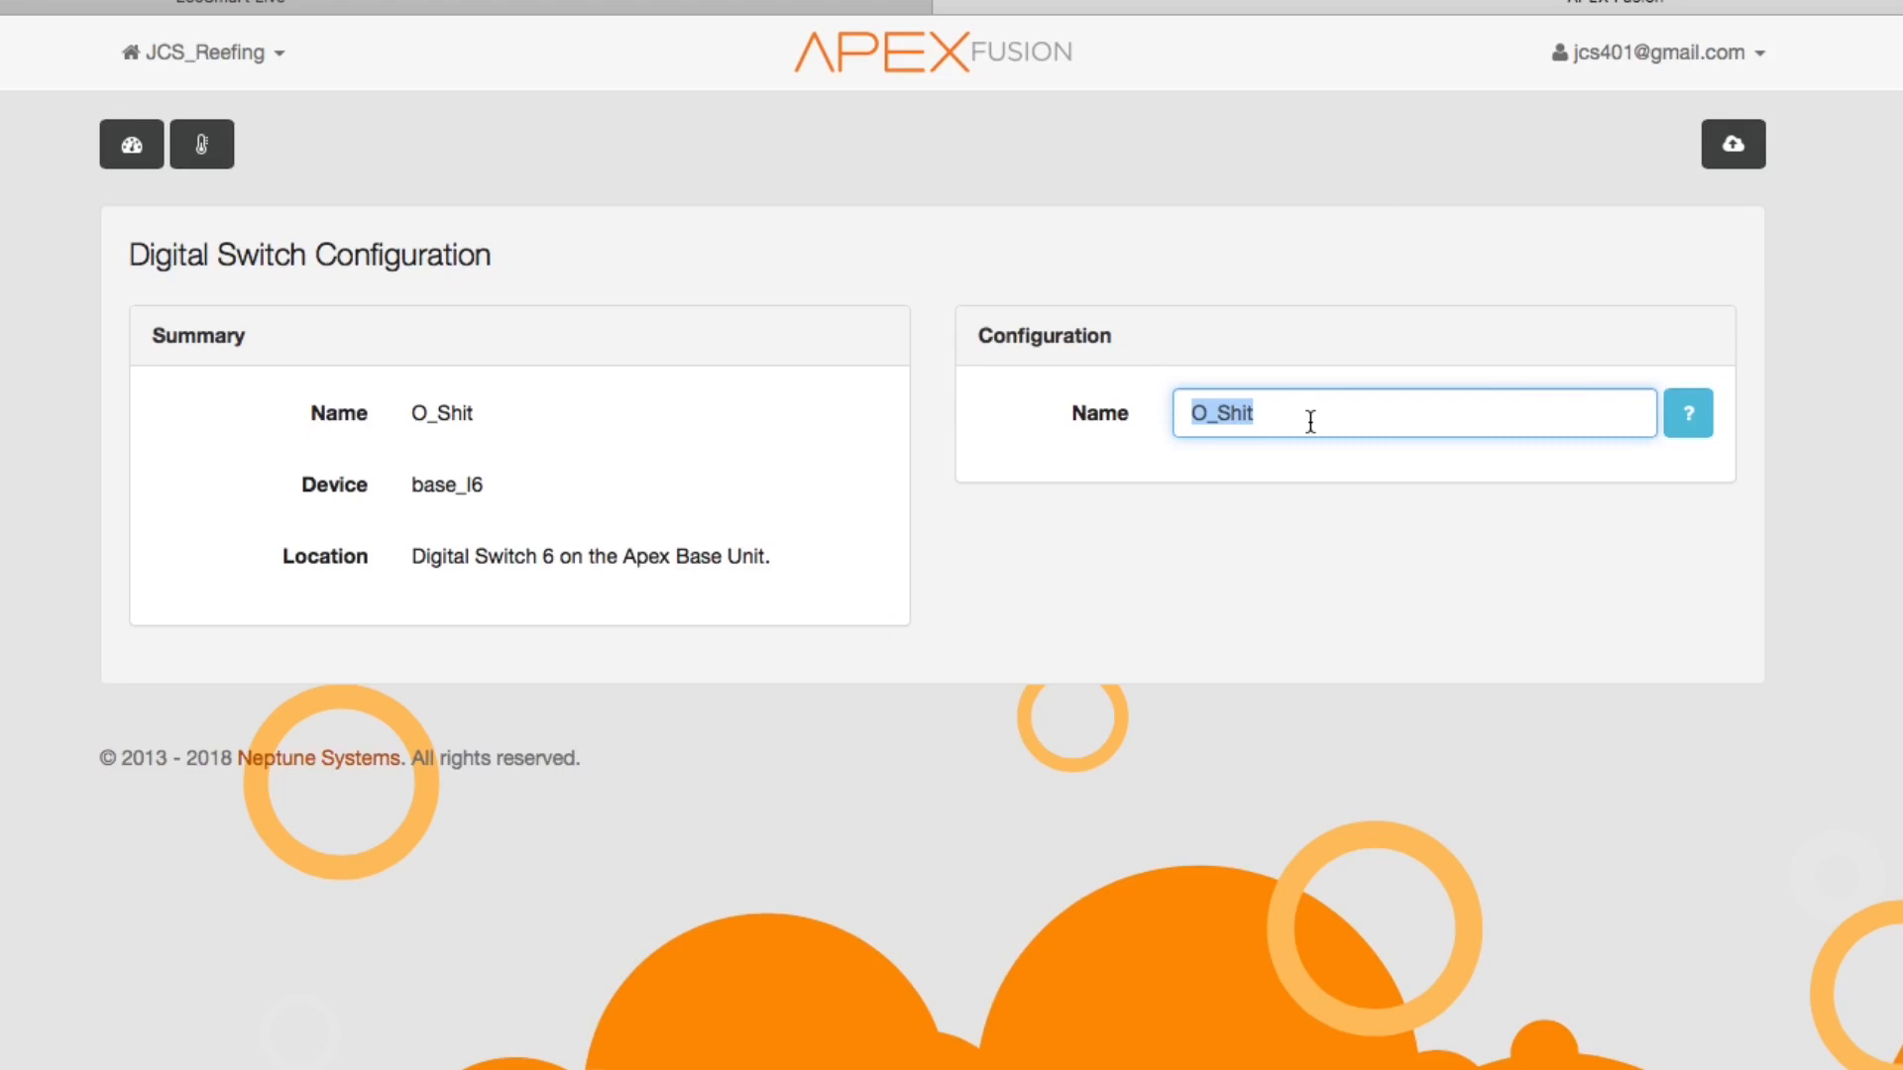
{"action": "type", "text": "sw6"}
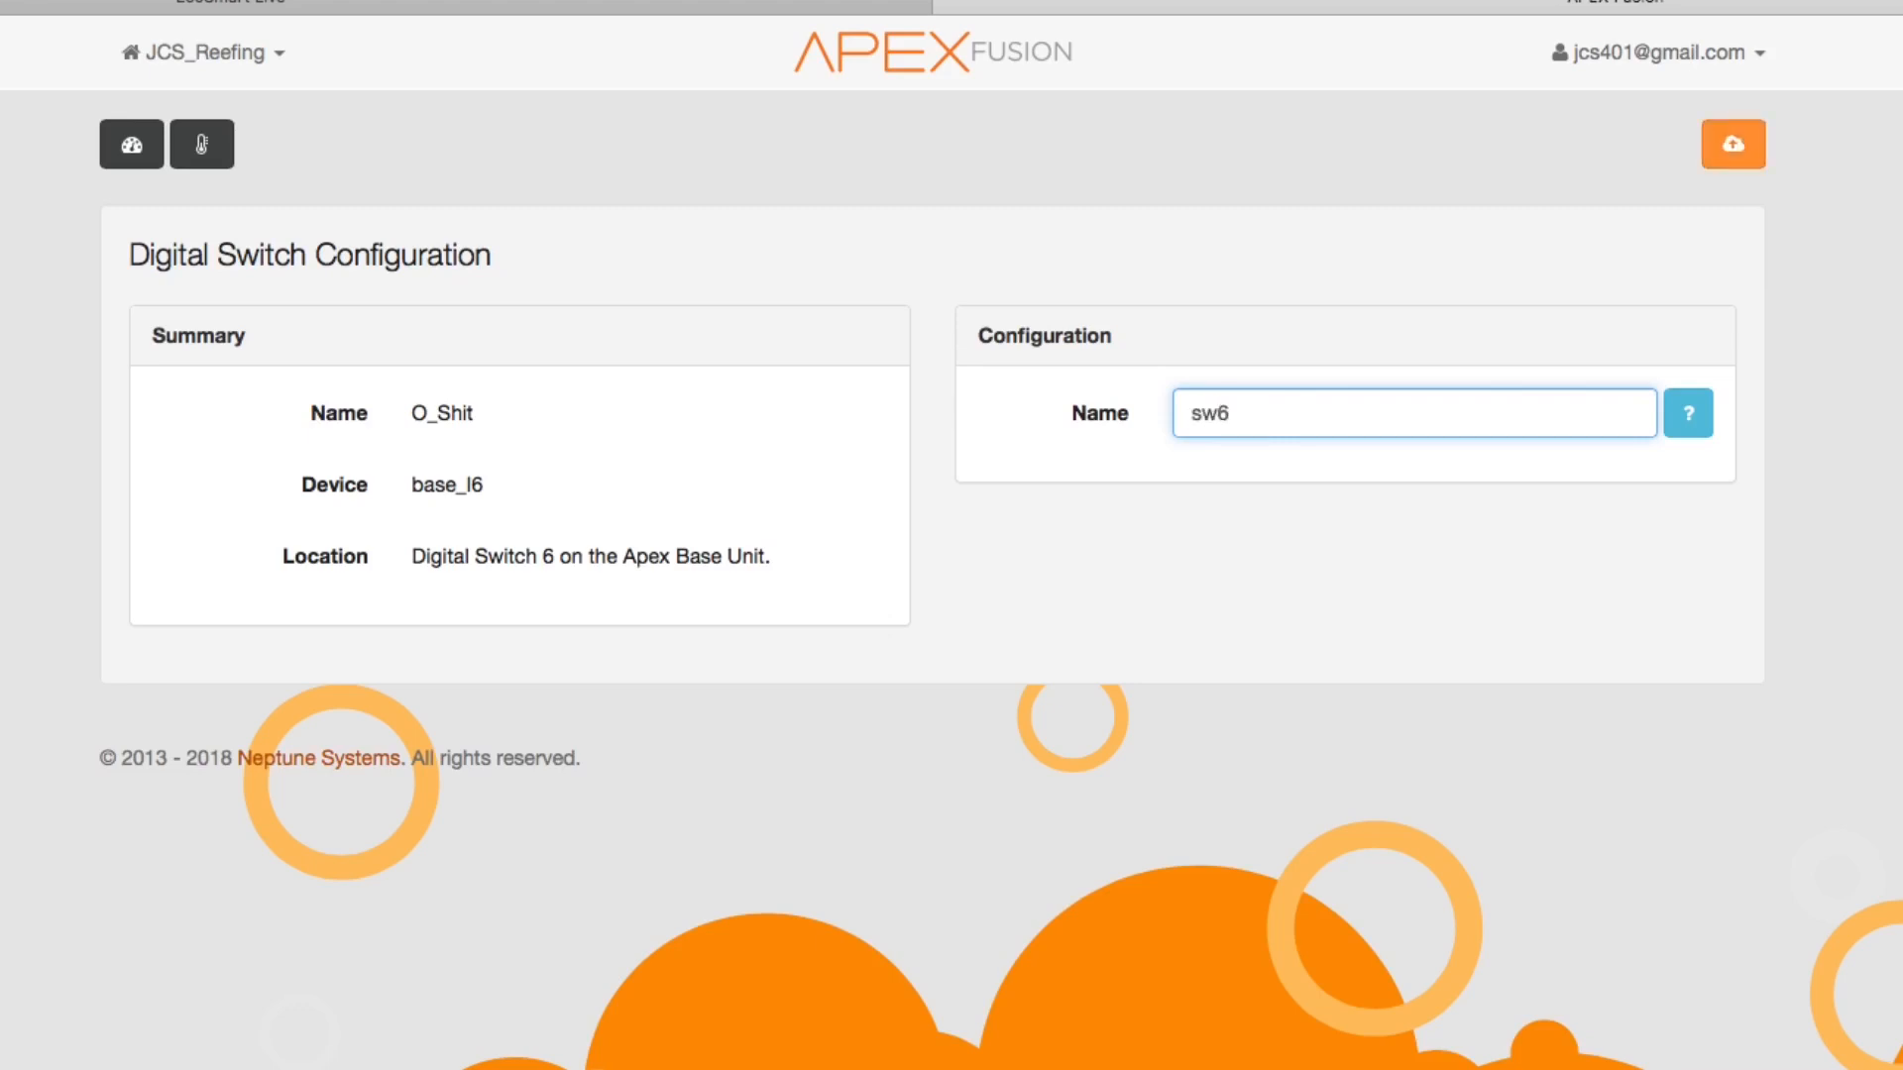
{"action": "left_click", "coordinate": [1732, 145]}
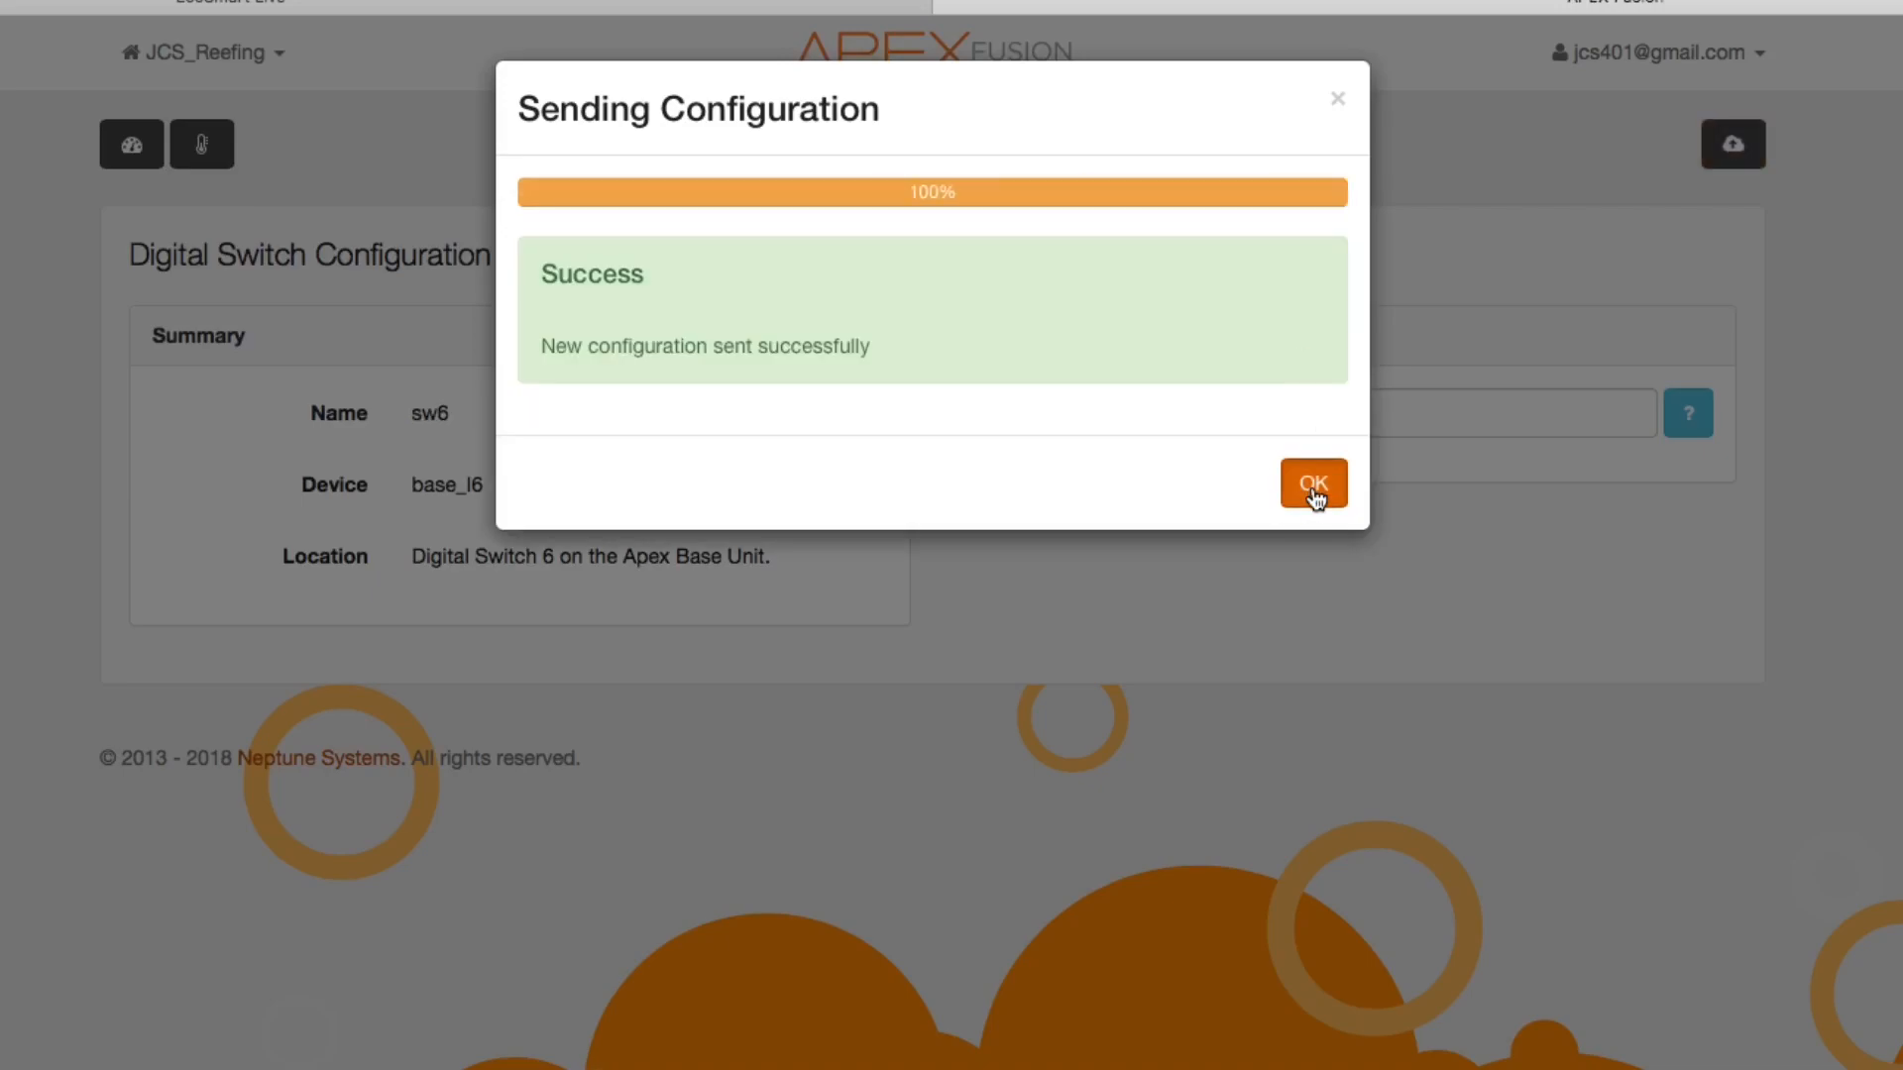
{"action": "left_click", "coordinate": [1313, 486]}
{"action": "key", "text": "alt+Left"}
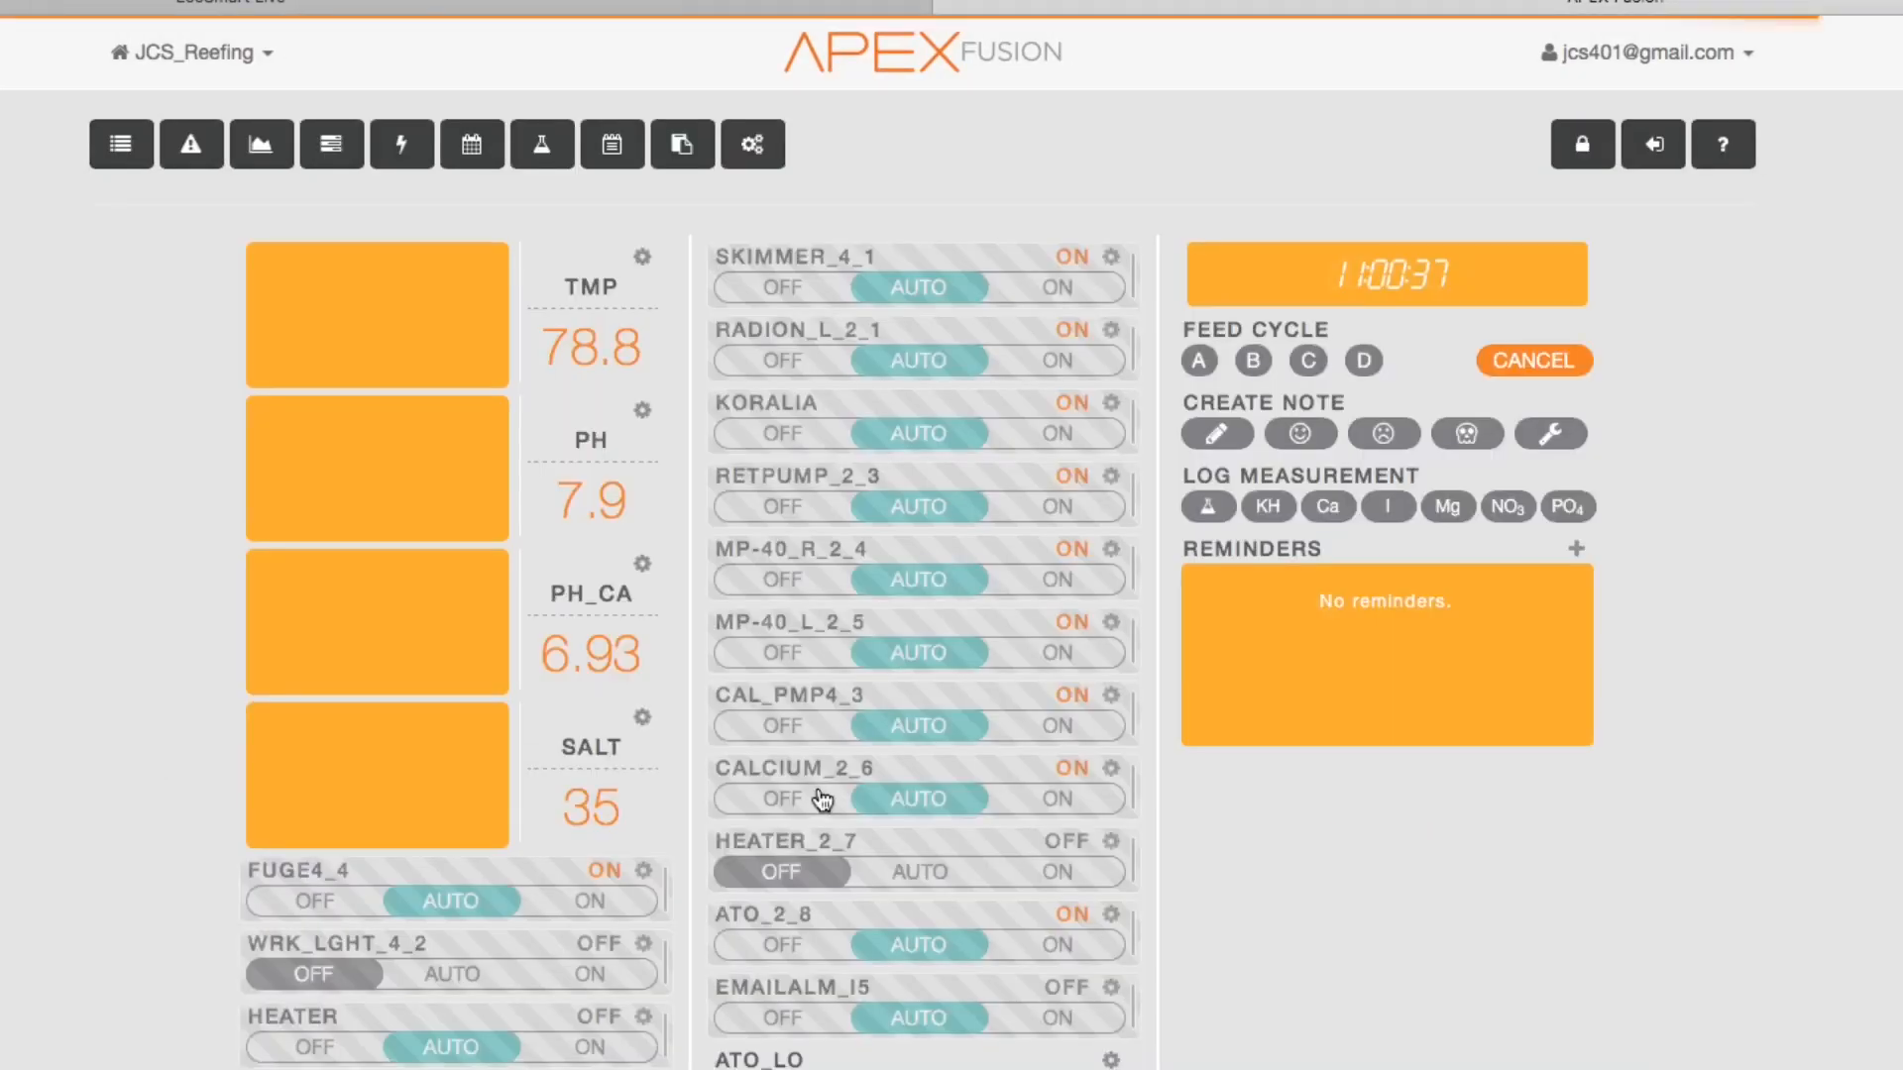
{"action": "scroll", "coordinate": [1117, 1024], "scroll_direction": "down", "scroll_amount": 5}
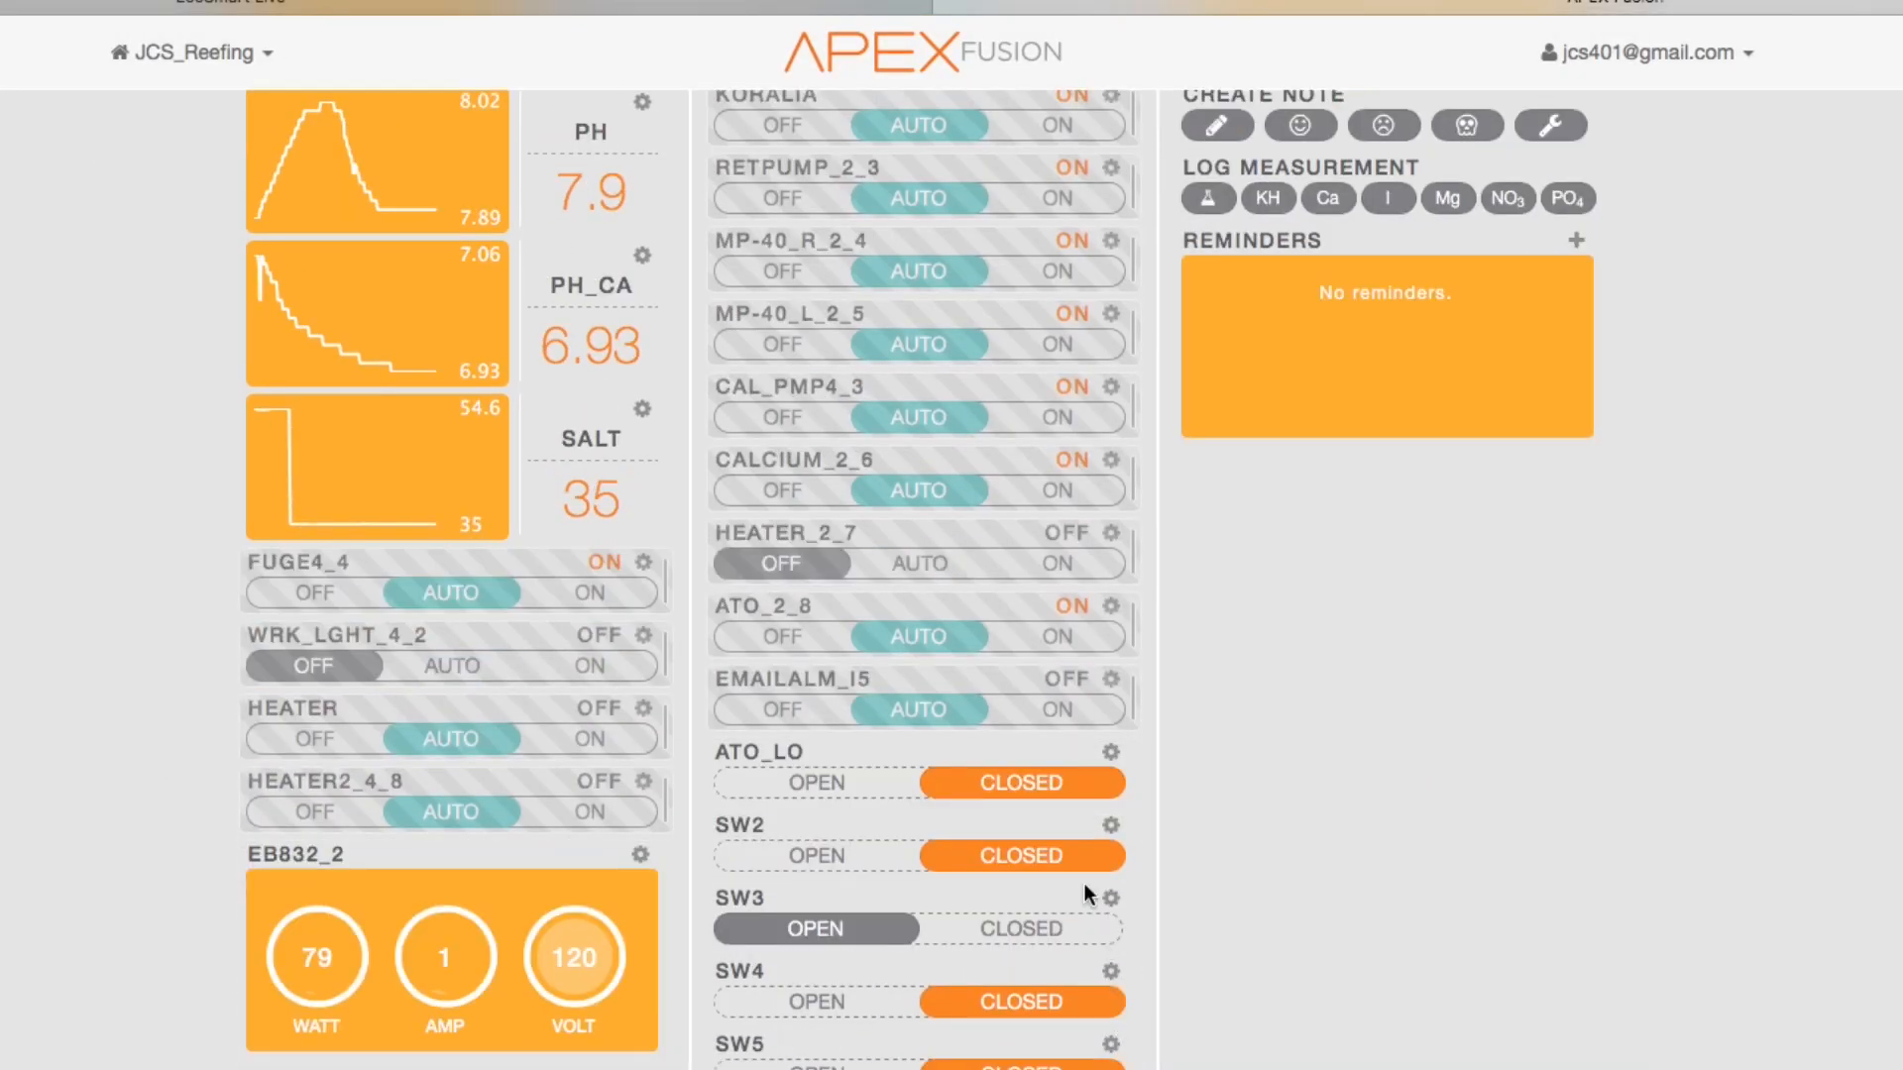
Rename digital switch 2 from Sw2 to Oh_SHT and send it to the controller
{"action": "left_click", "coordinate": [1114, 828]}
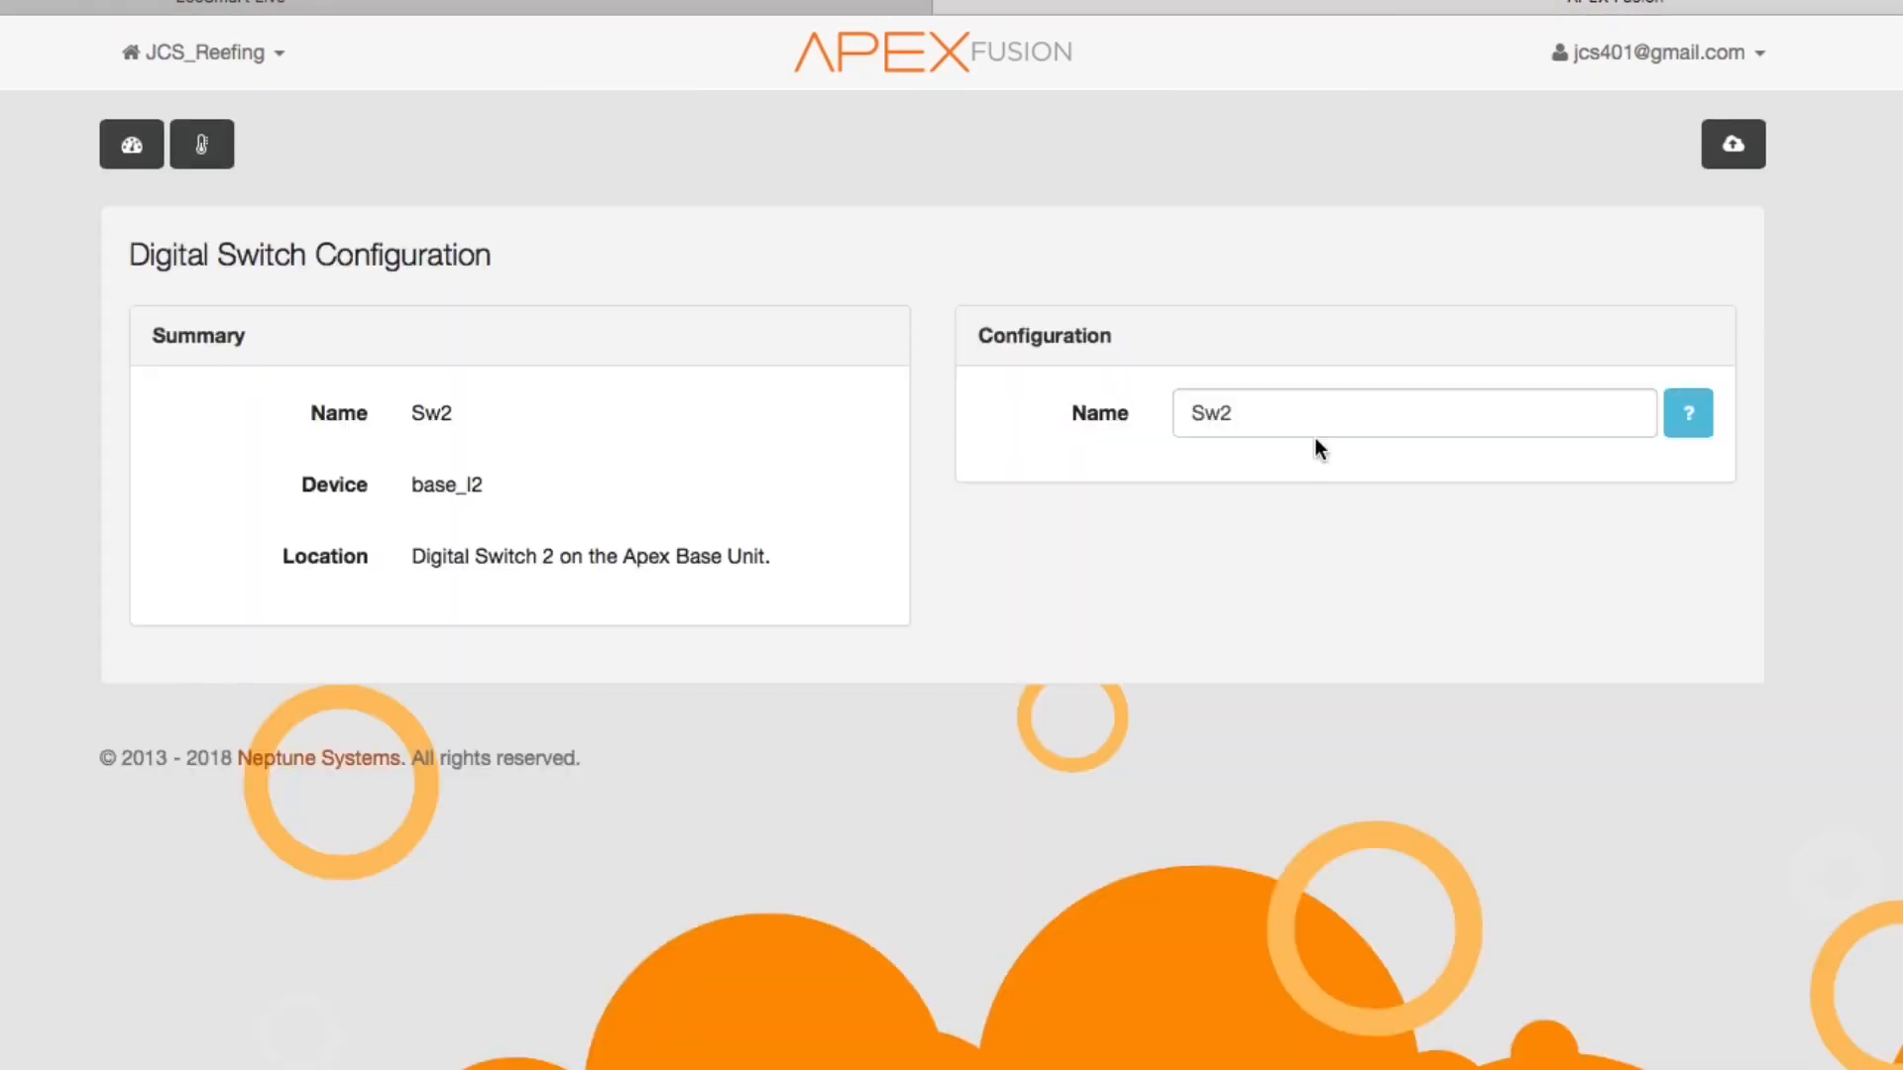
{"action": "double_click", "coordinate": [1292, 413]}
{"action": "type", "text": "O"}
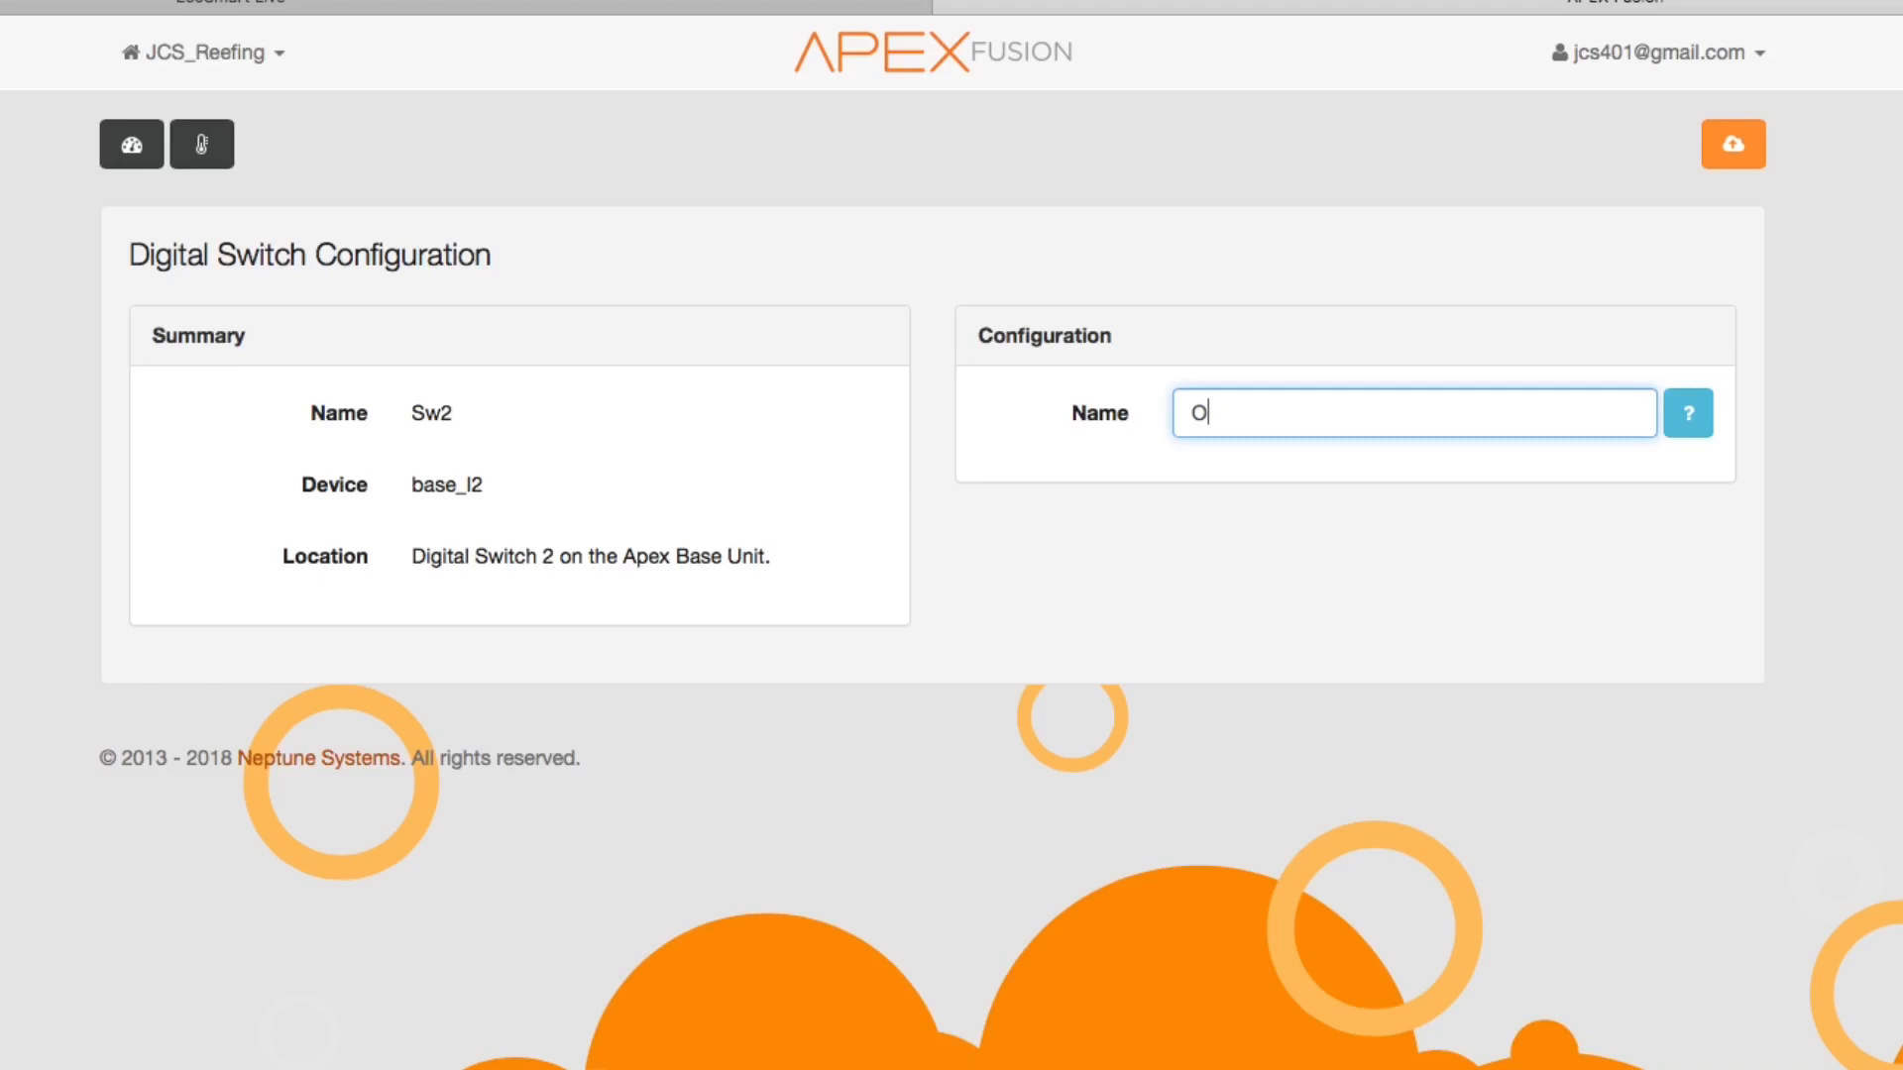
{"action": "type", "text": "h_SHT"}
{"action": "left_click", "coordinate": [1733, 144]}
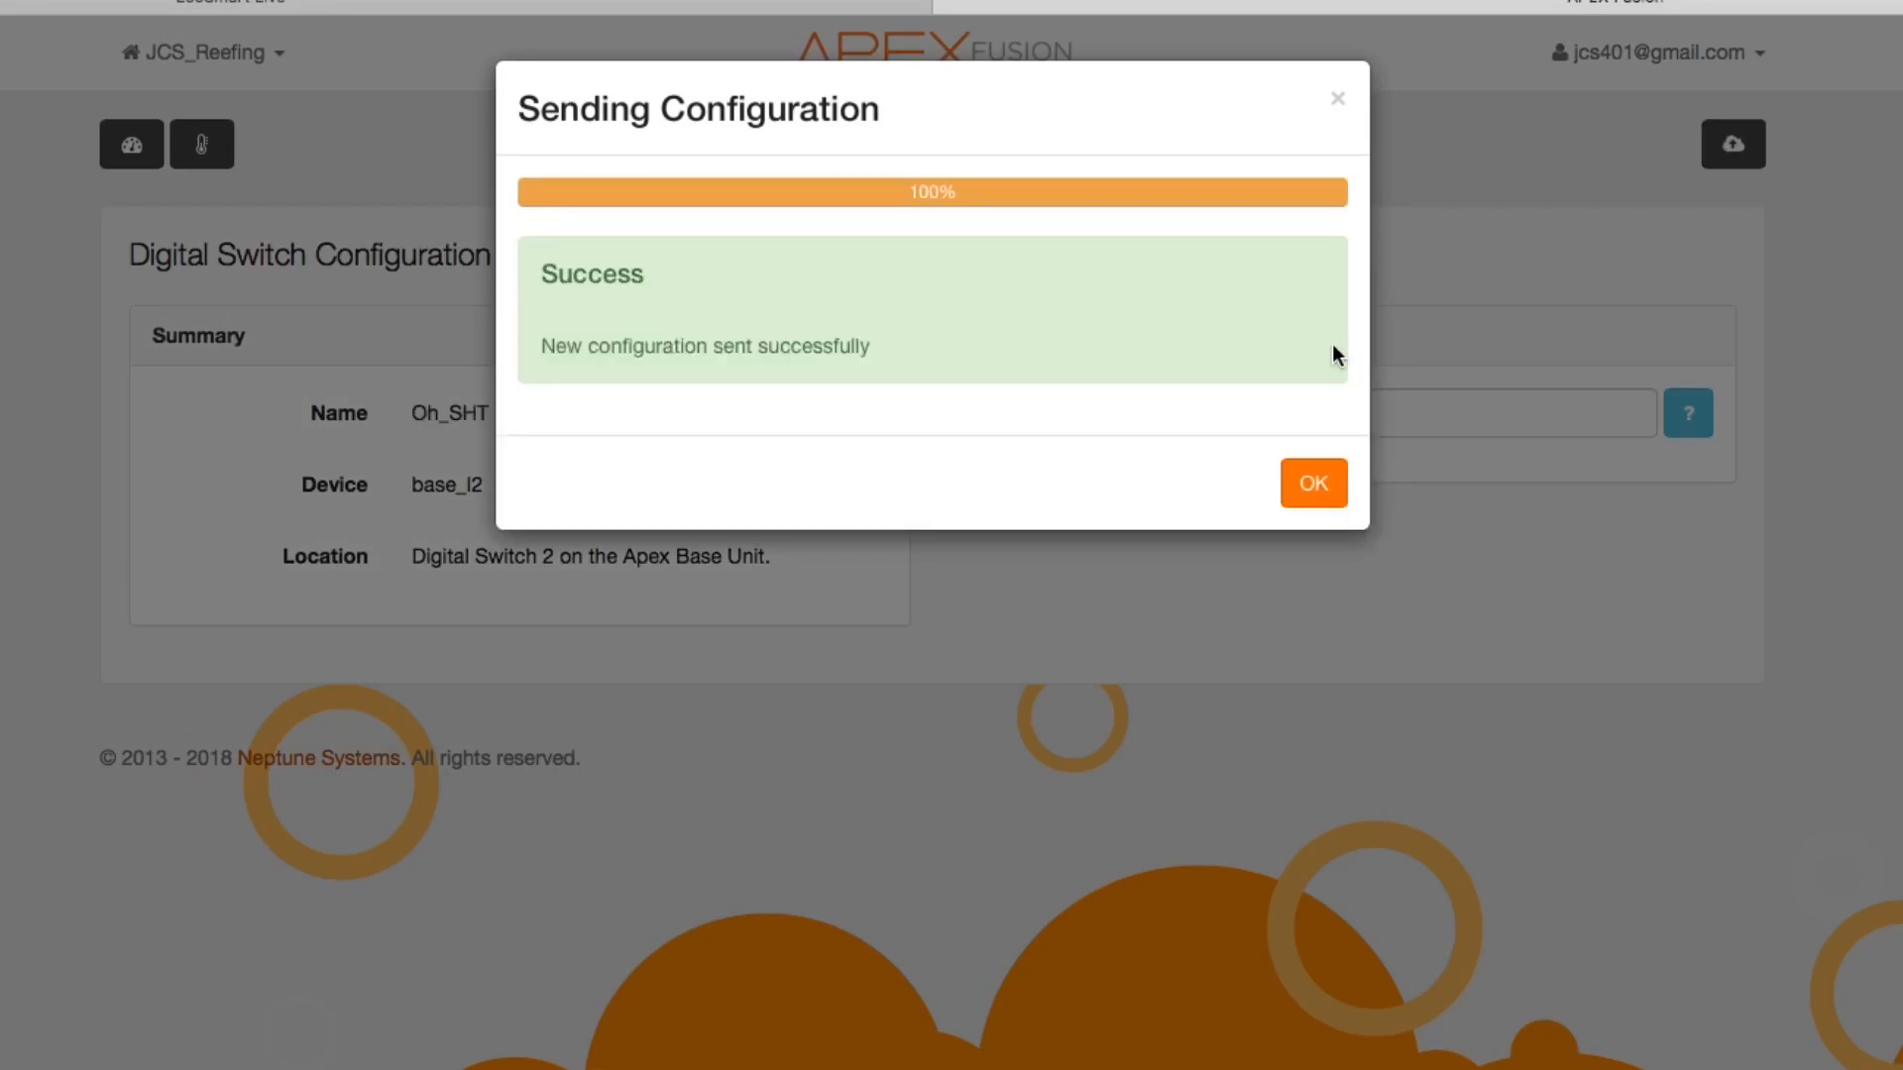
{"action": "left_click", "coordinate": [1313, 482]}
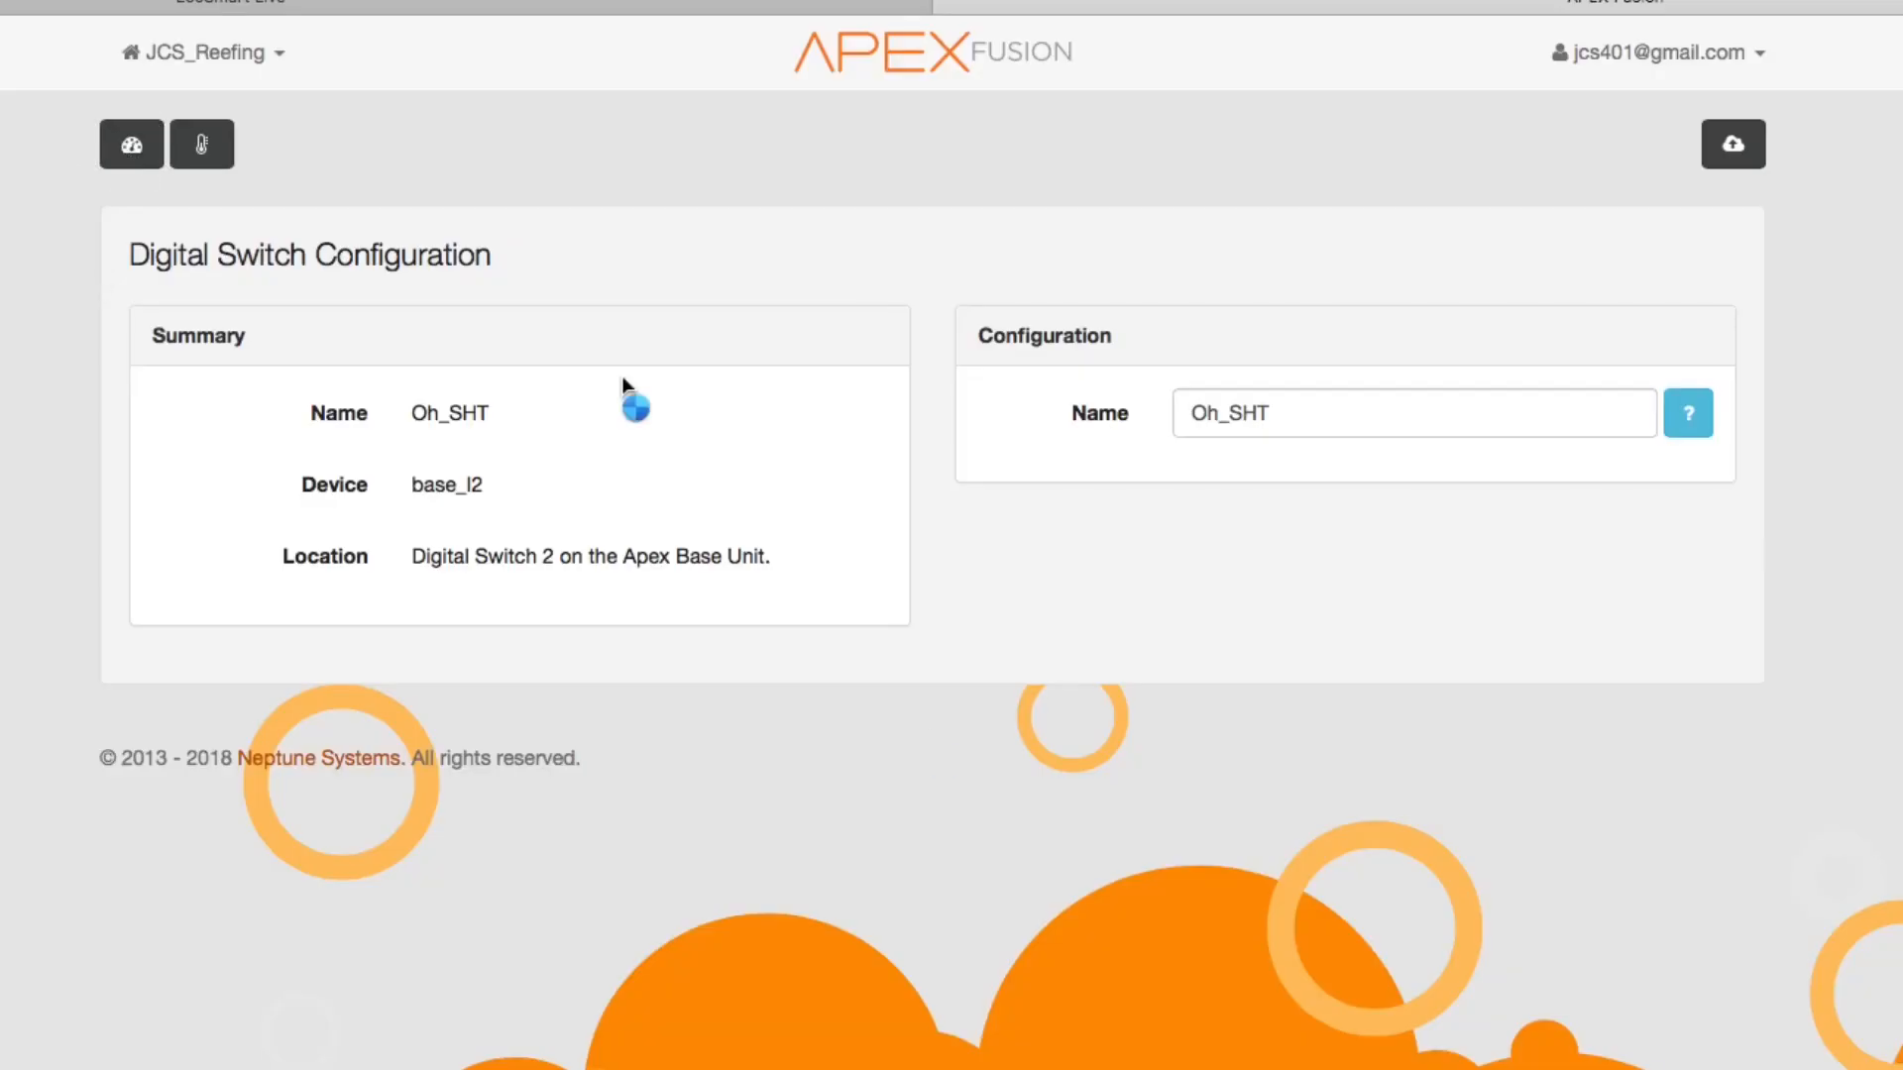
{"action": "left_click", "coordinate": [131, 145]}
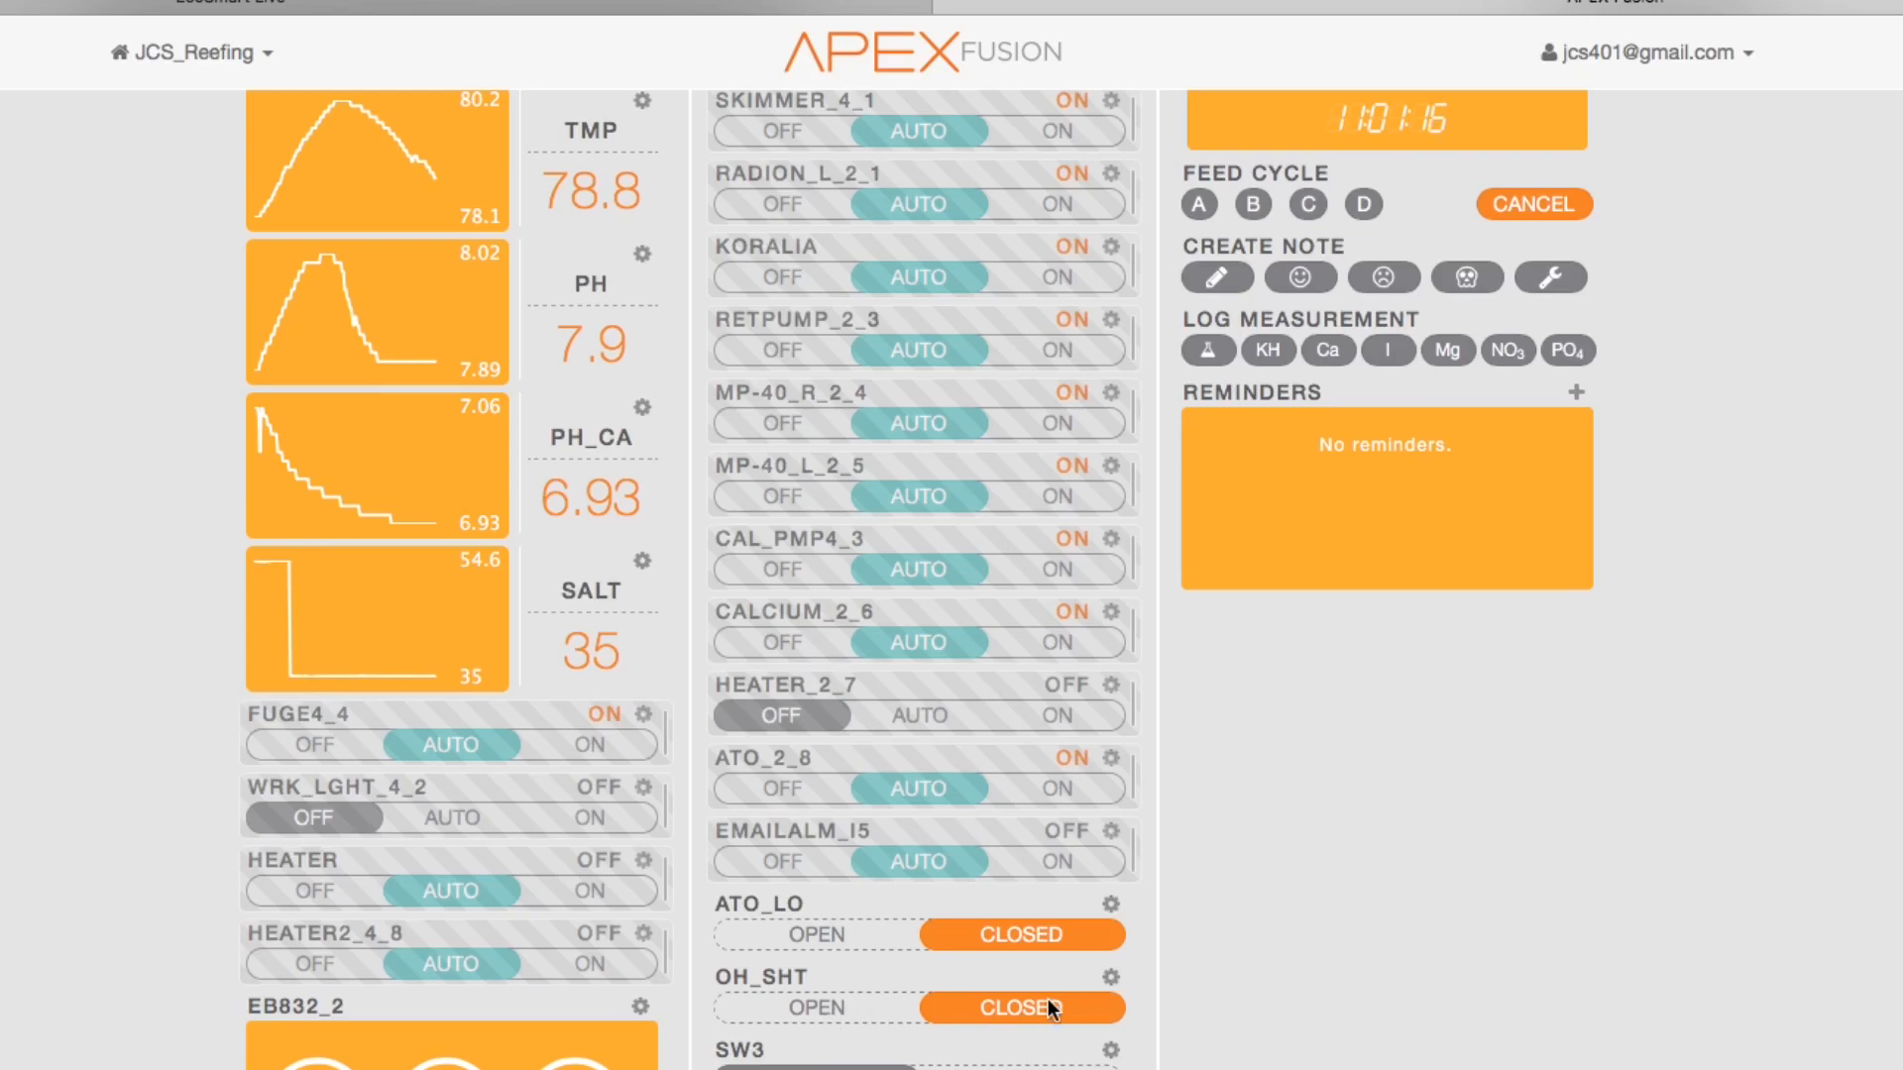
Review the OH_SHT switch's configuration and return to the dashboard
{"action": "left_click", "coordinate": [1109, 982]}
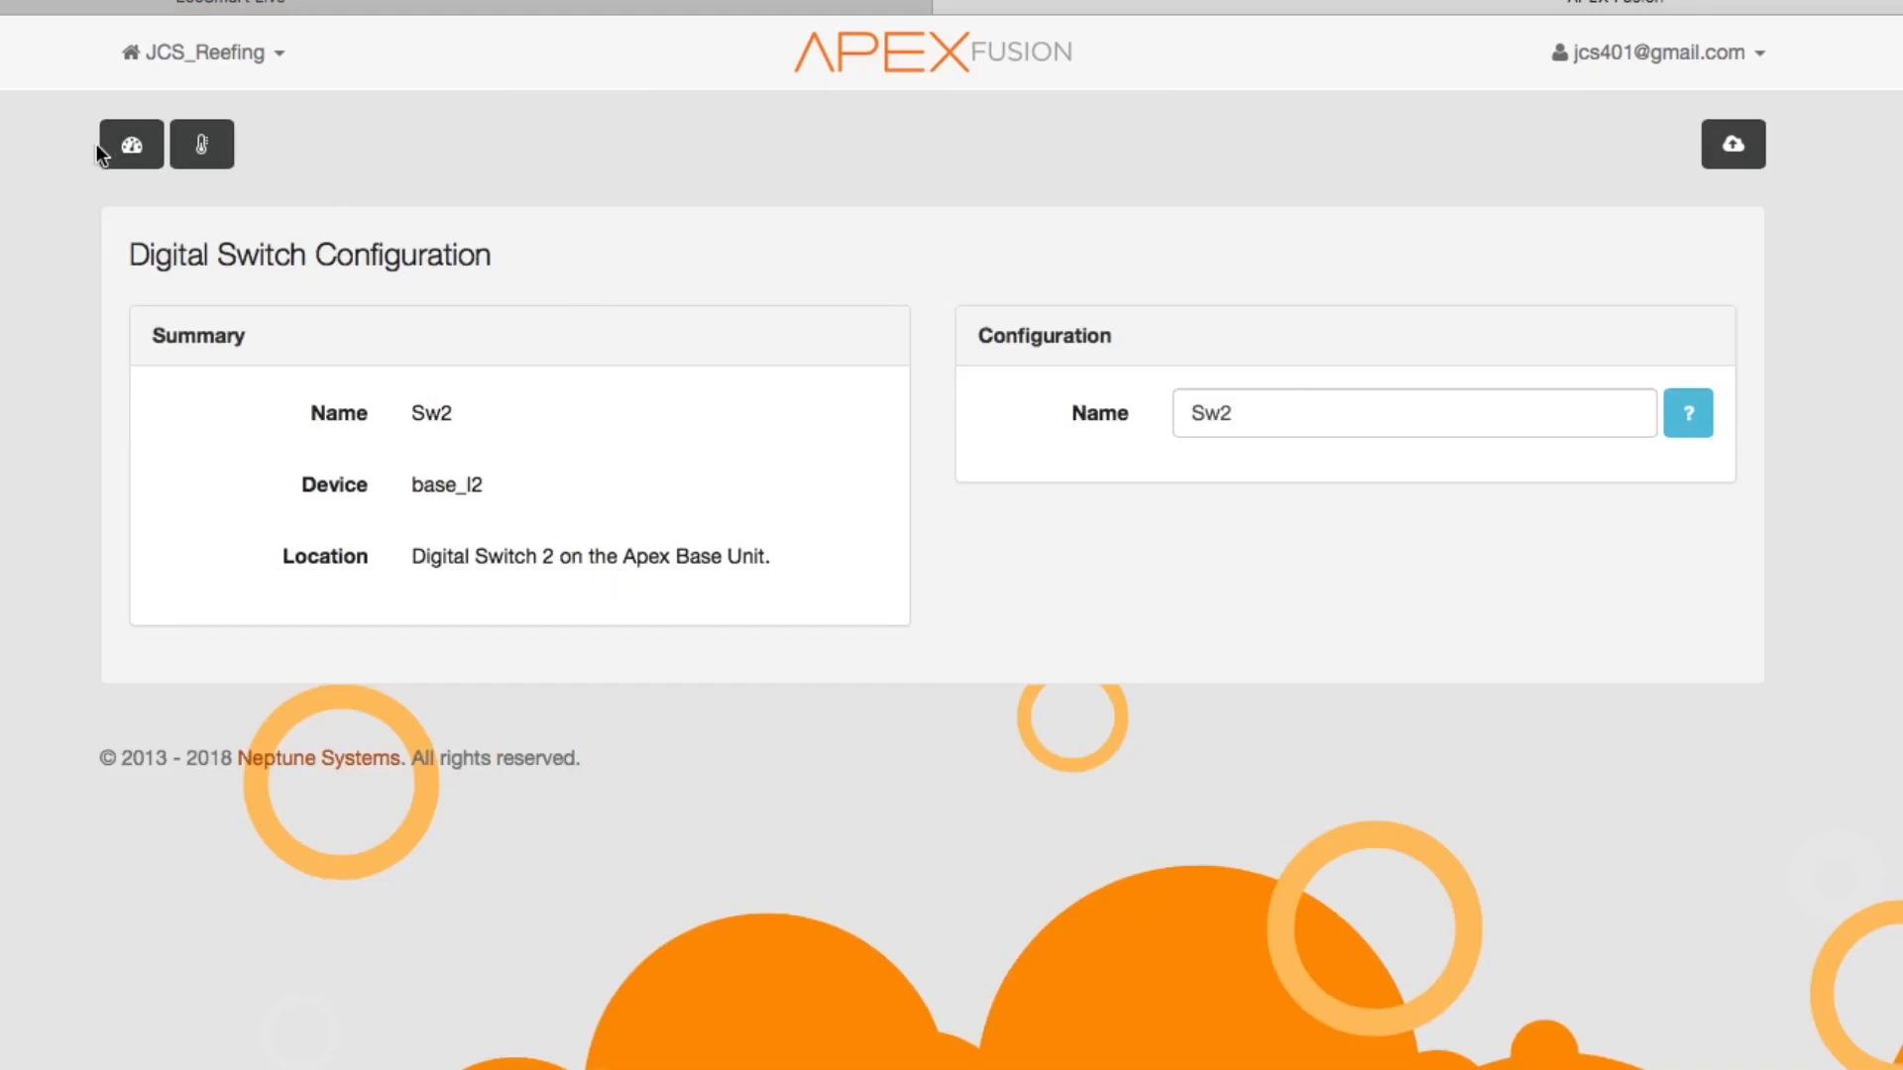
{"action": "left_click", "coordinate": [127, 149]}
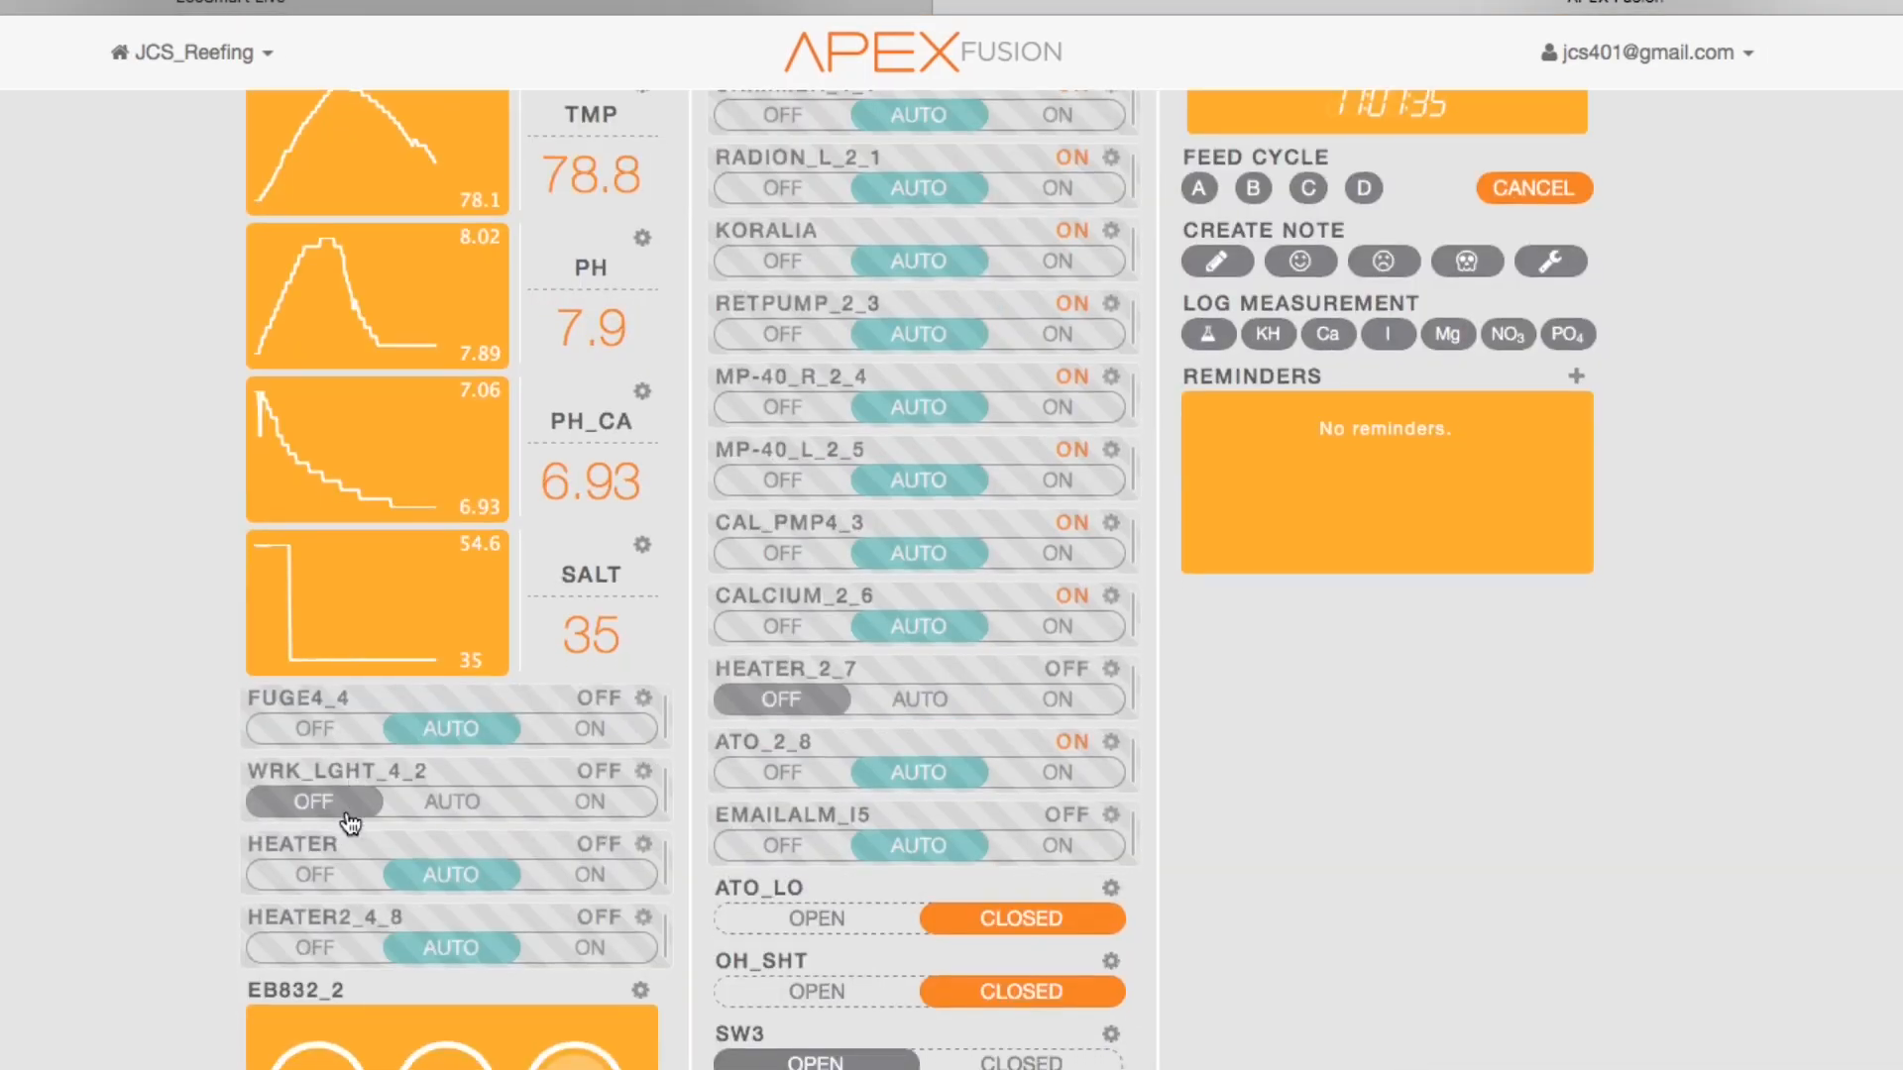
{"action": "scroll", "coordinate": [676, 851], "scroll_direction": "down", "scroll_amount": 2}
{"action": "scroll", "coordinate": [676, 851], "scroll_direction": "up", "scroll_amount": 2}
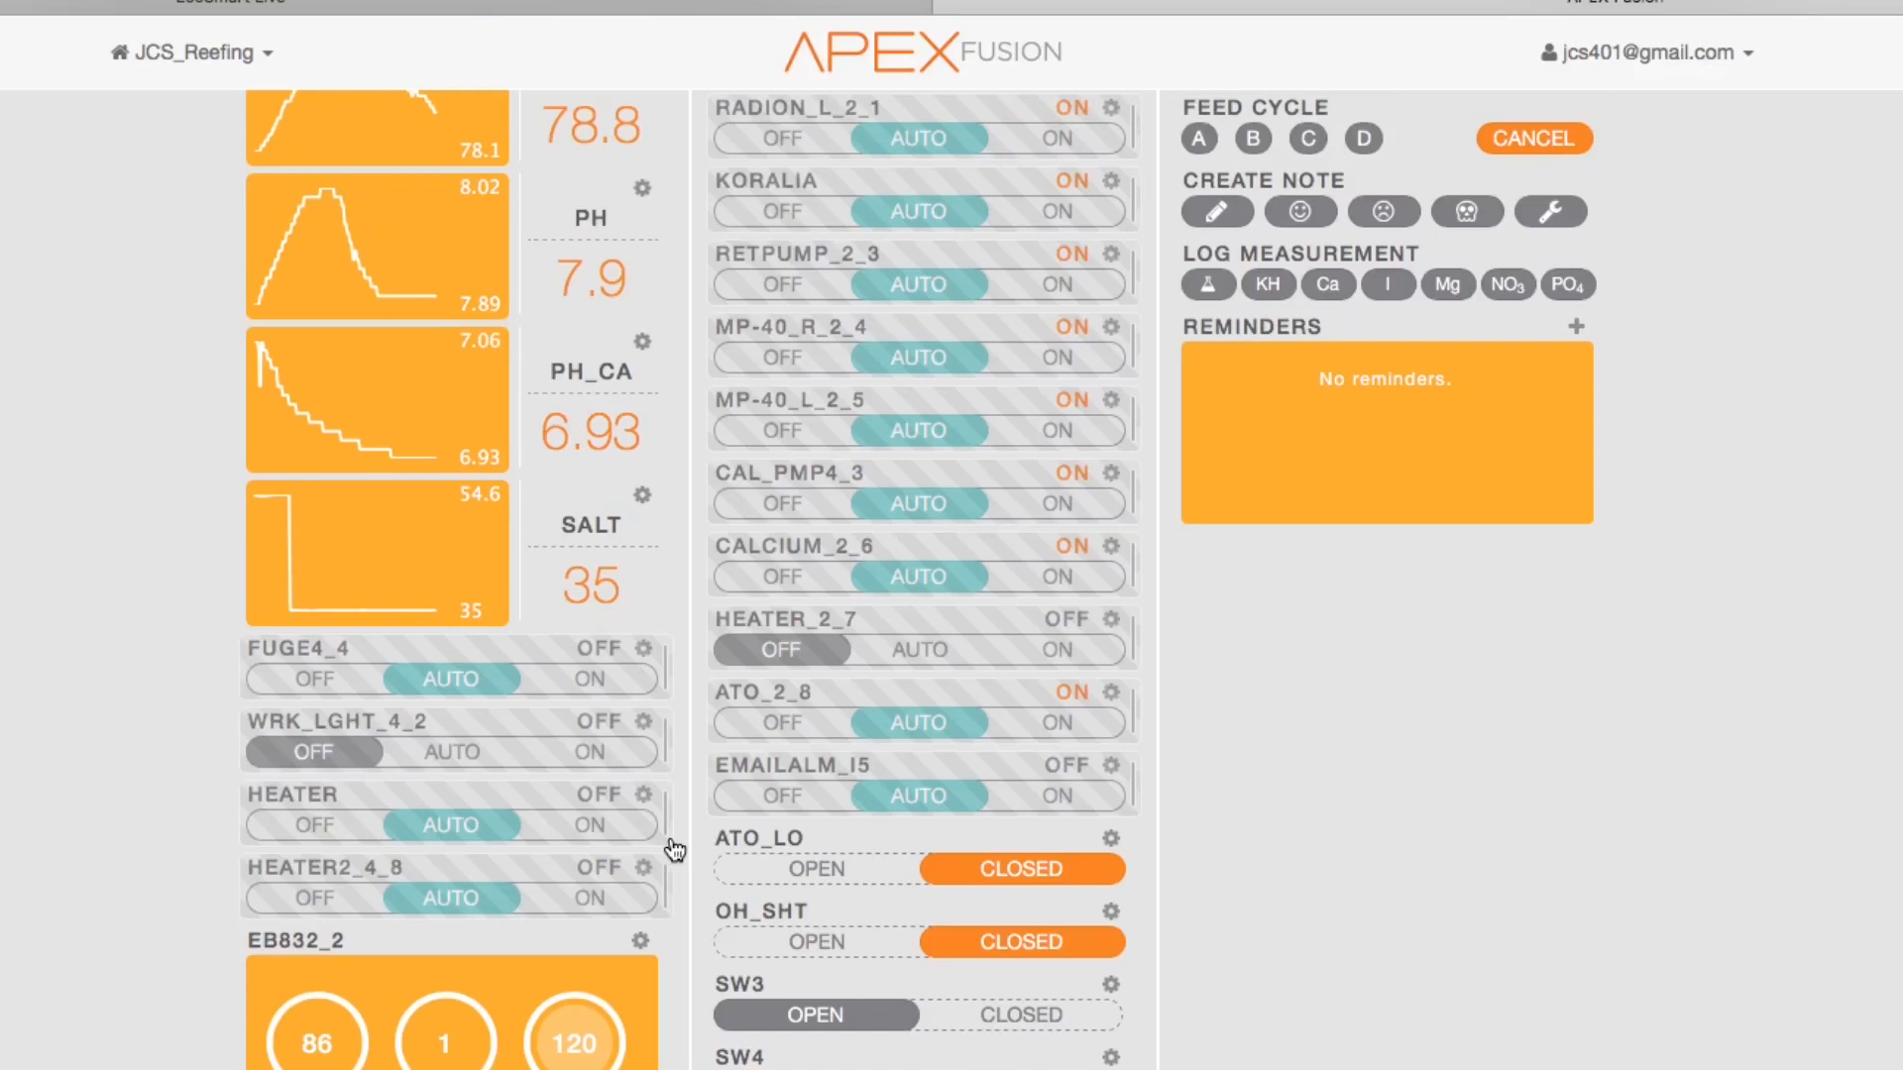
{"action": "scroll", "coordinate": [676, 850], "scroll_direction": "up", "scroll_amount": 2}
{"action": "scroll", "coordinate": [896, 718], "scroll_direction": "up", "scroll_amount": 2}
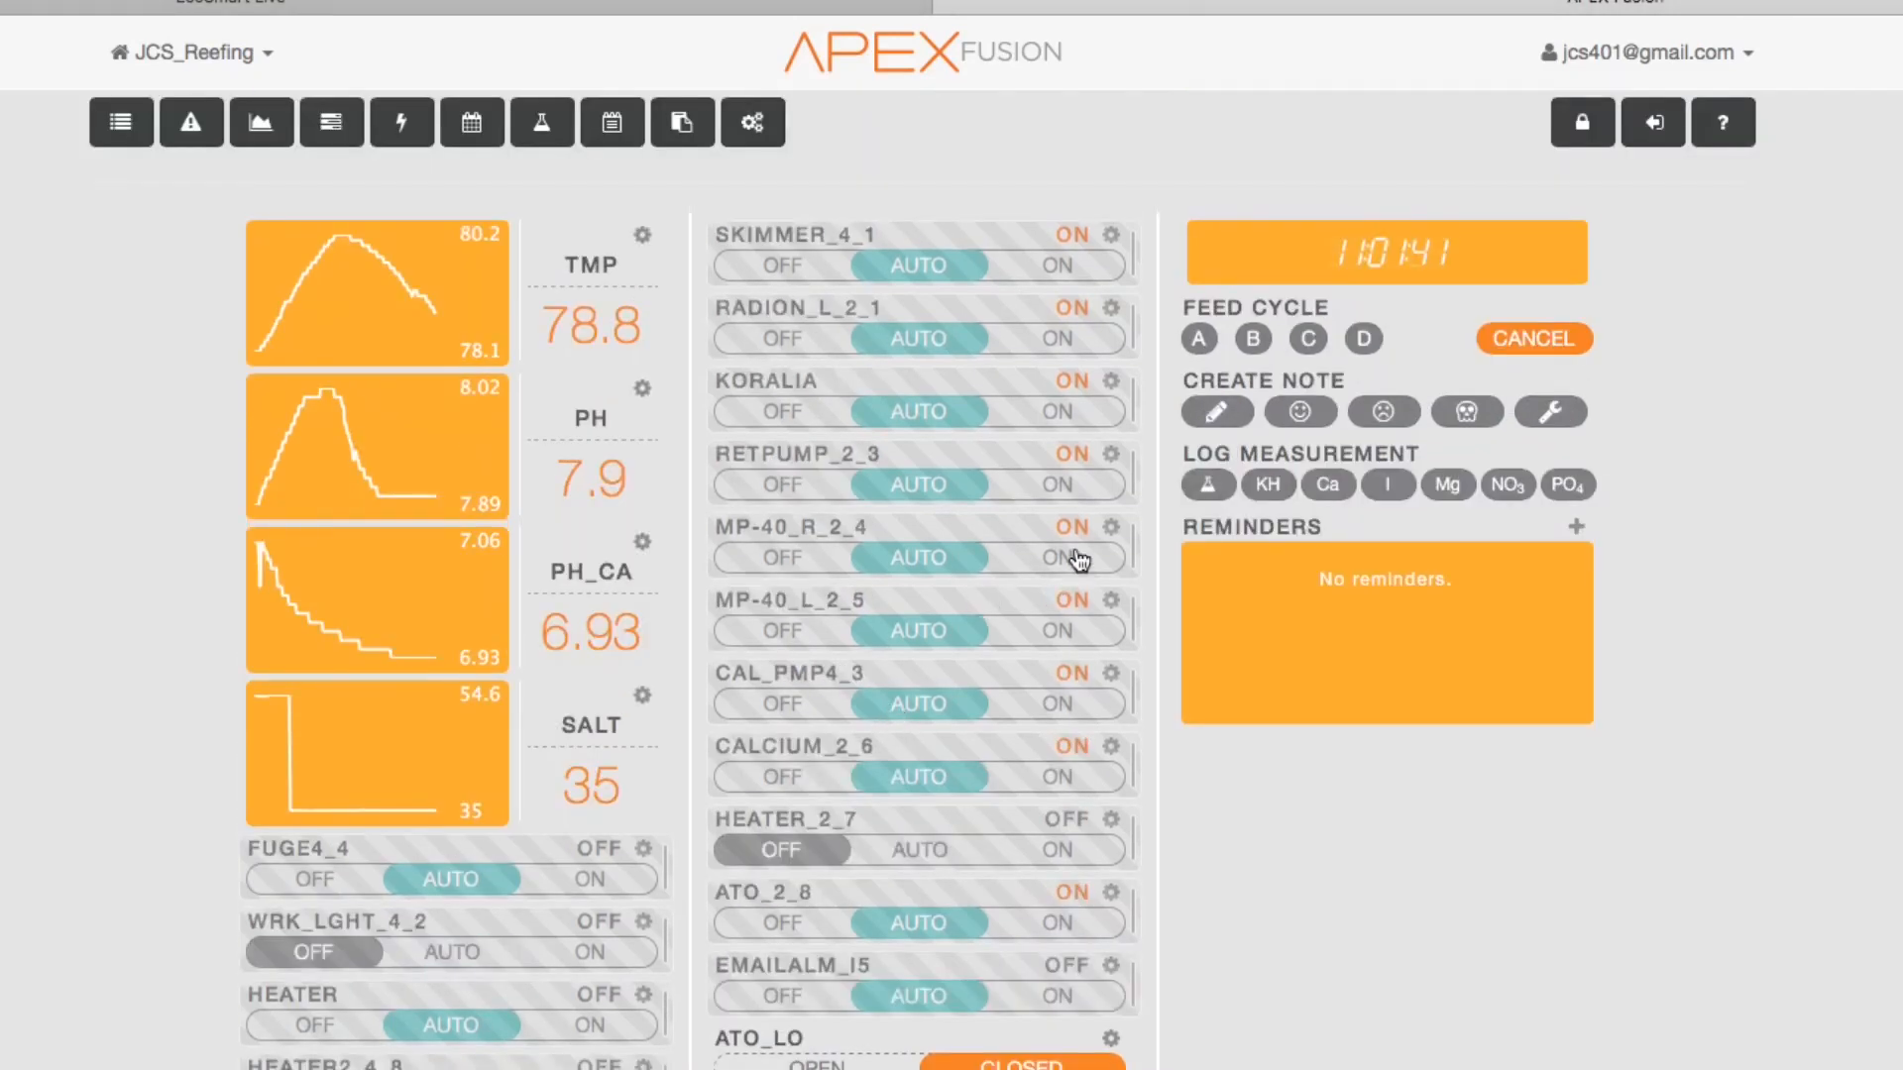
Add the rule 'If Oh_SHT CLOSED Then OFF' on line 9 of RetPump_2_3's program
{"action": "left_click", "coordinate": [1109, 454]}
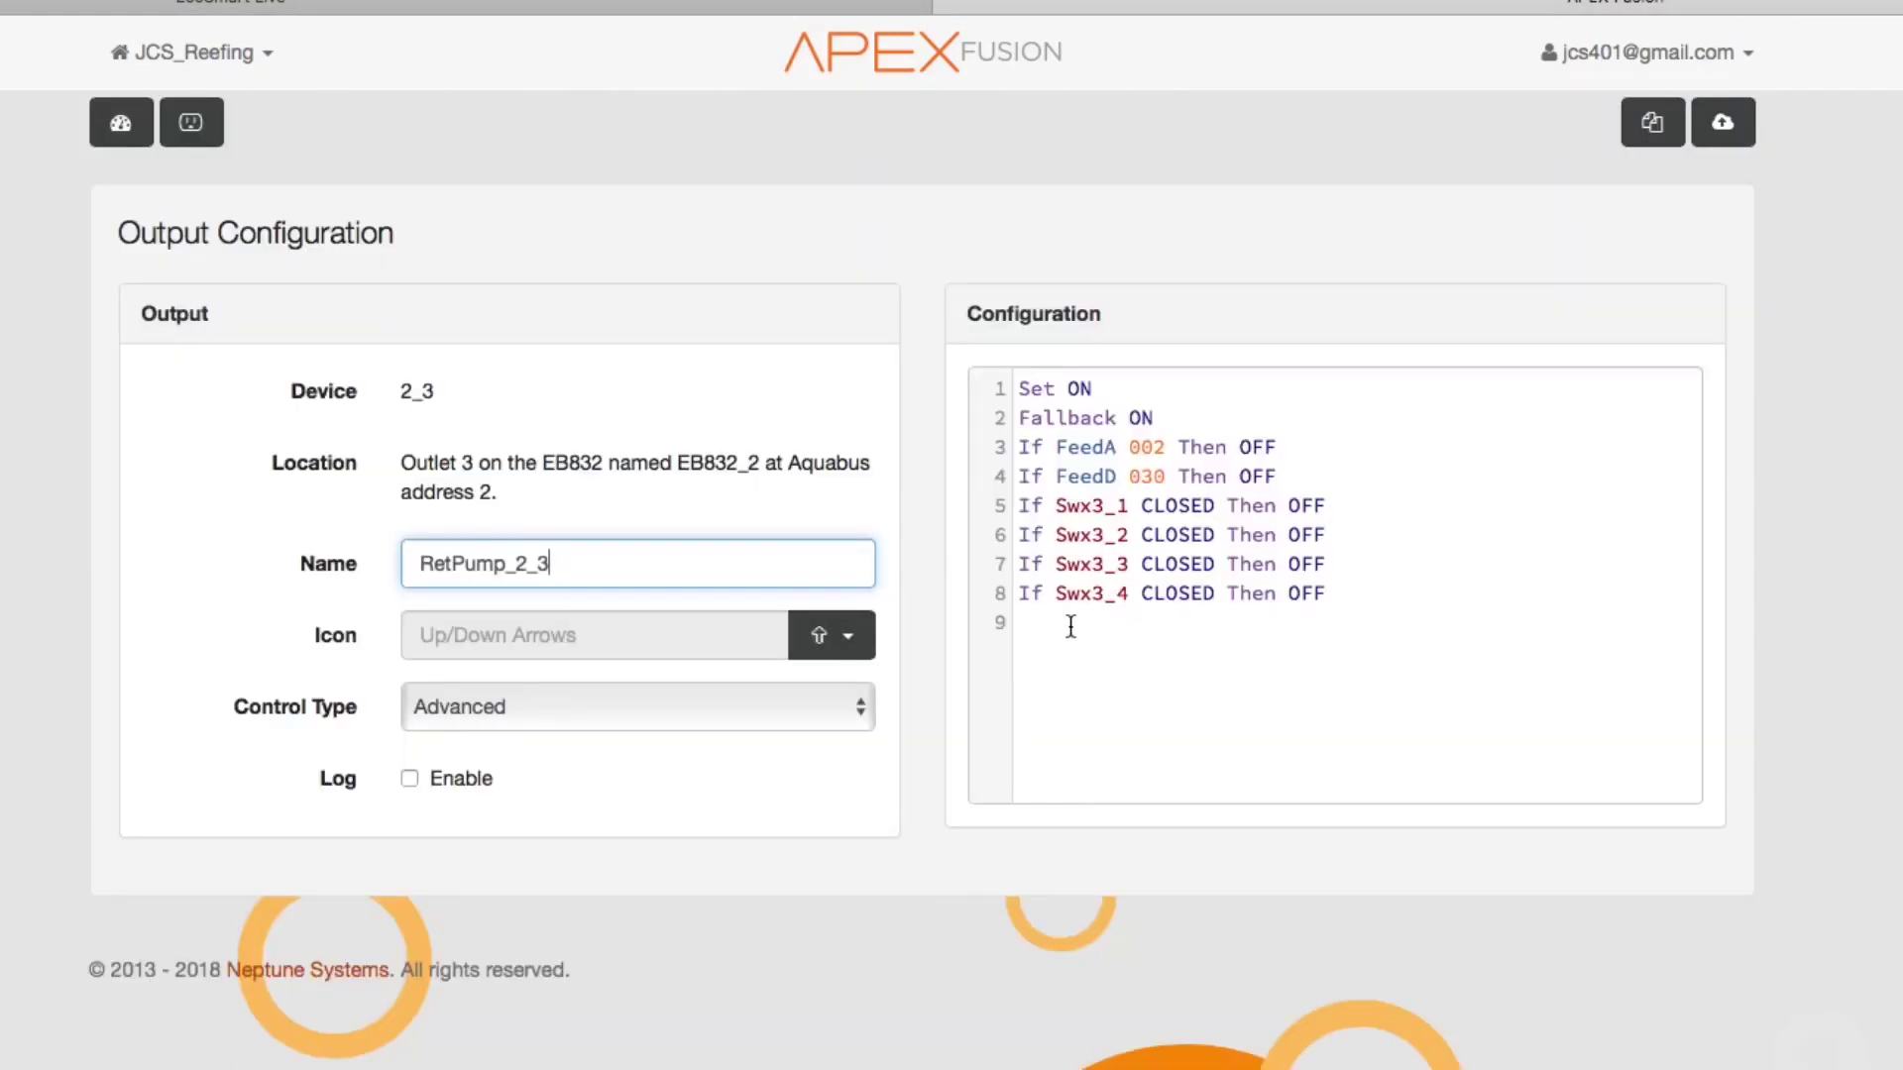
{"action": "left_click", "coordinate": [1070, 626]}
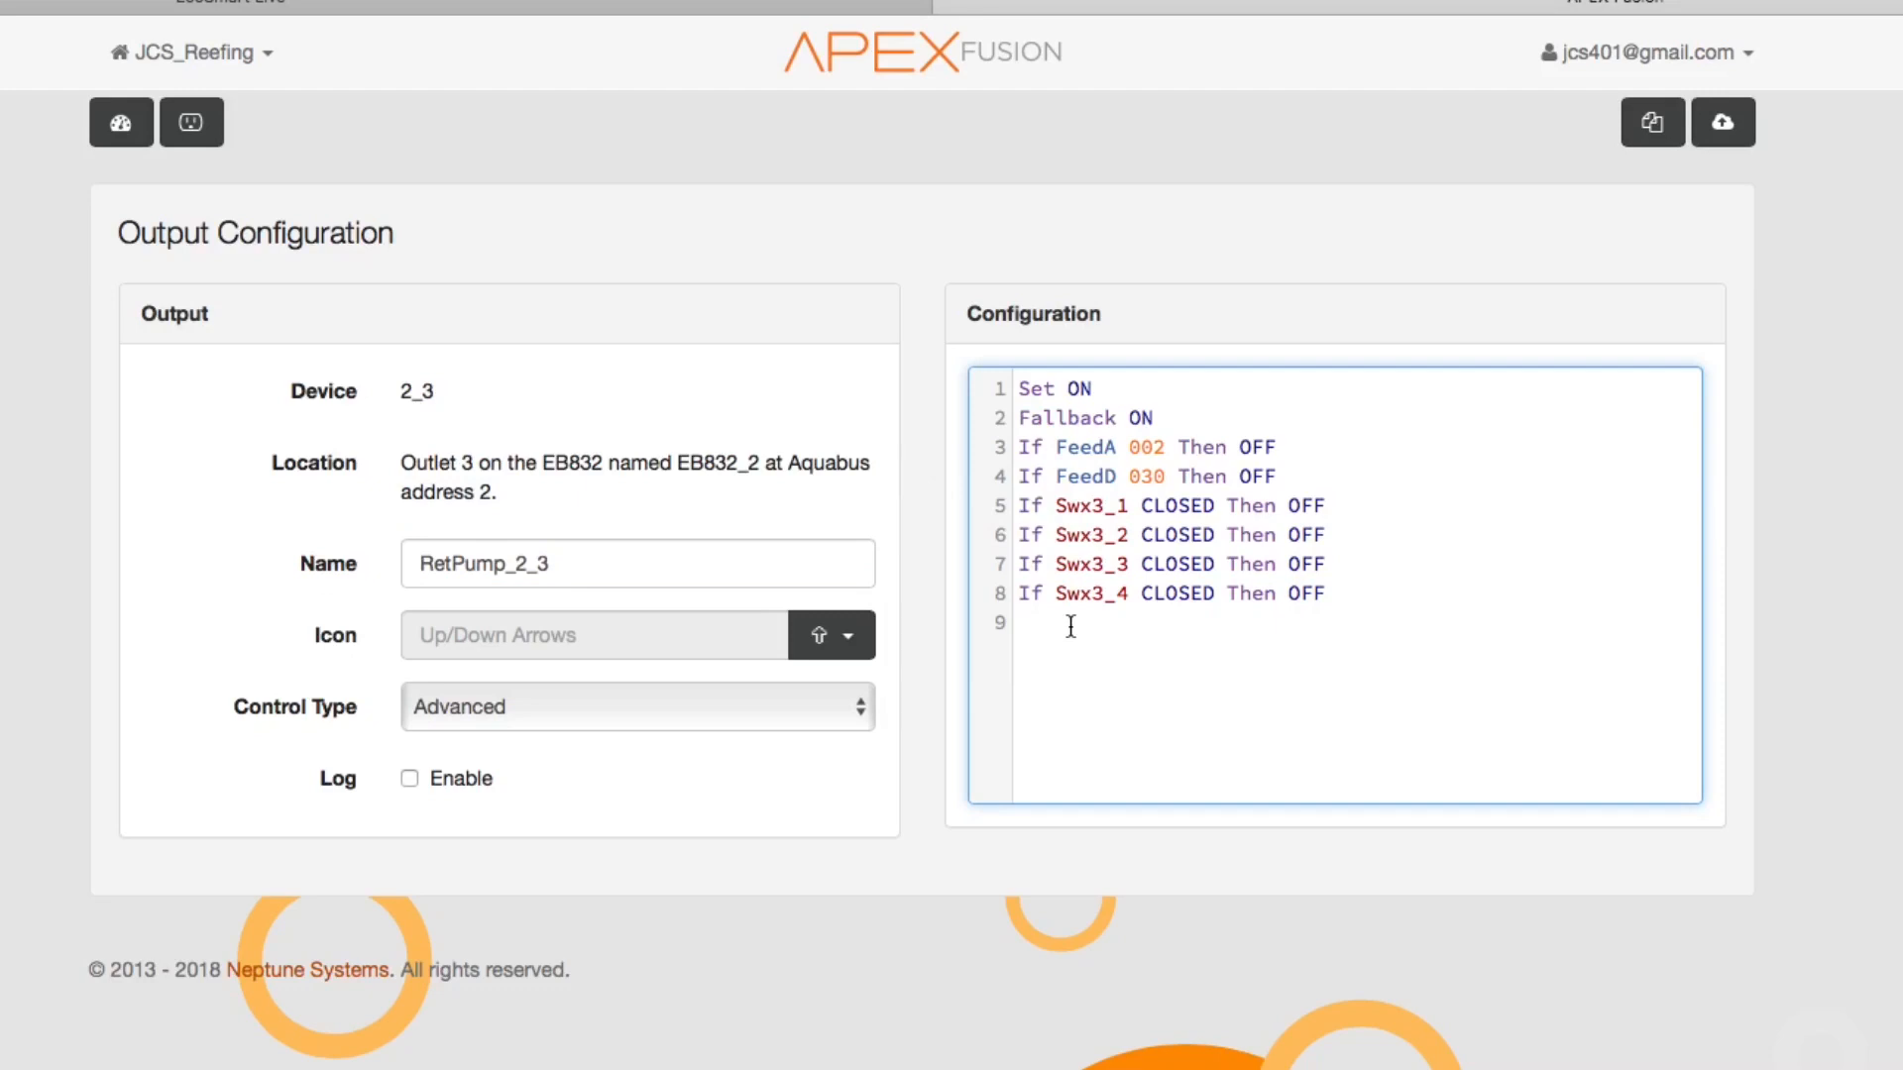
{"action": "type", "text": "If "}
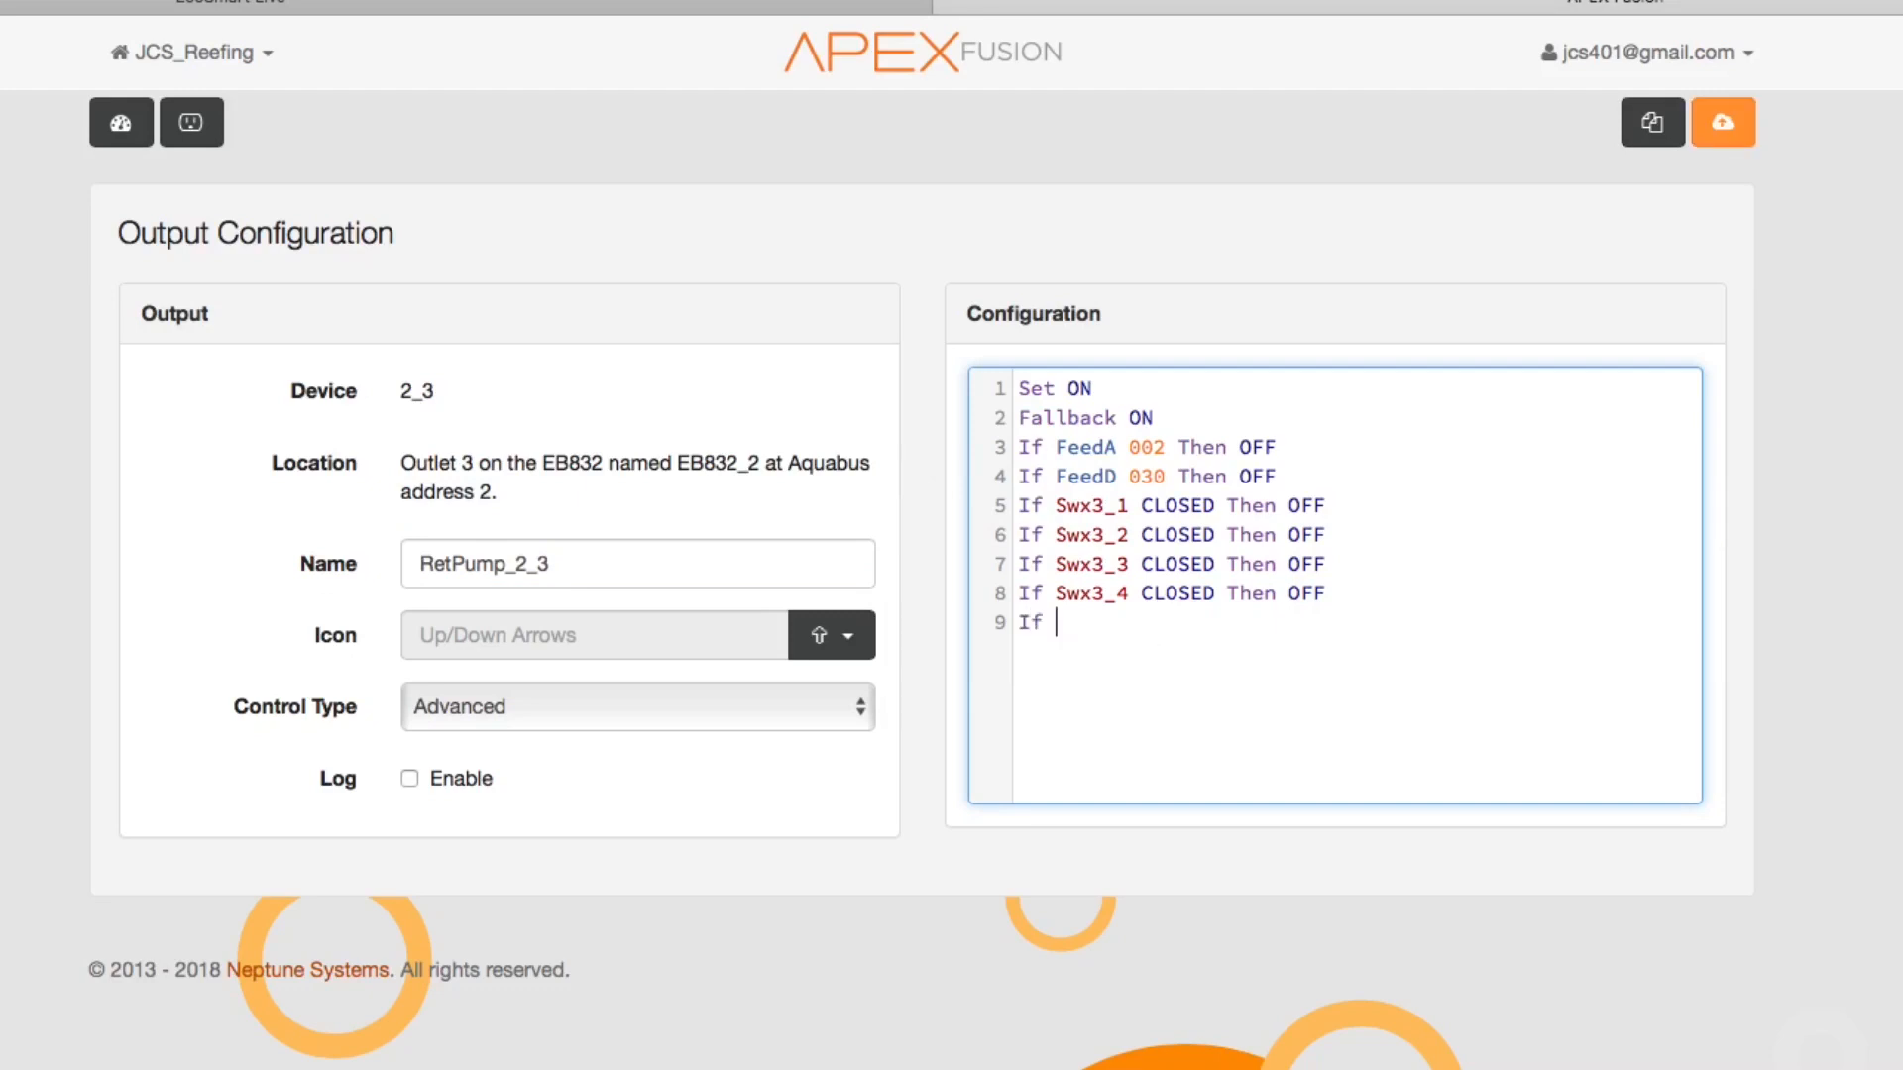
{"action": "type", "text": "O"}
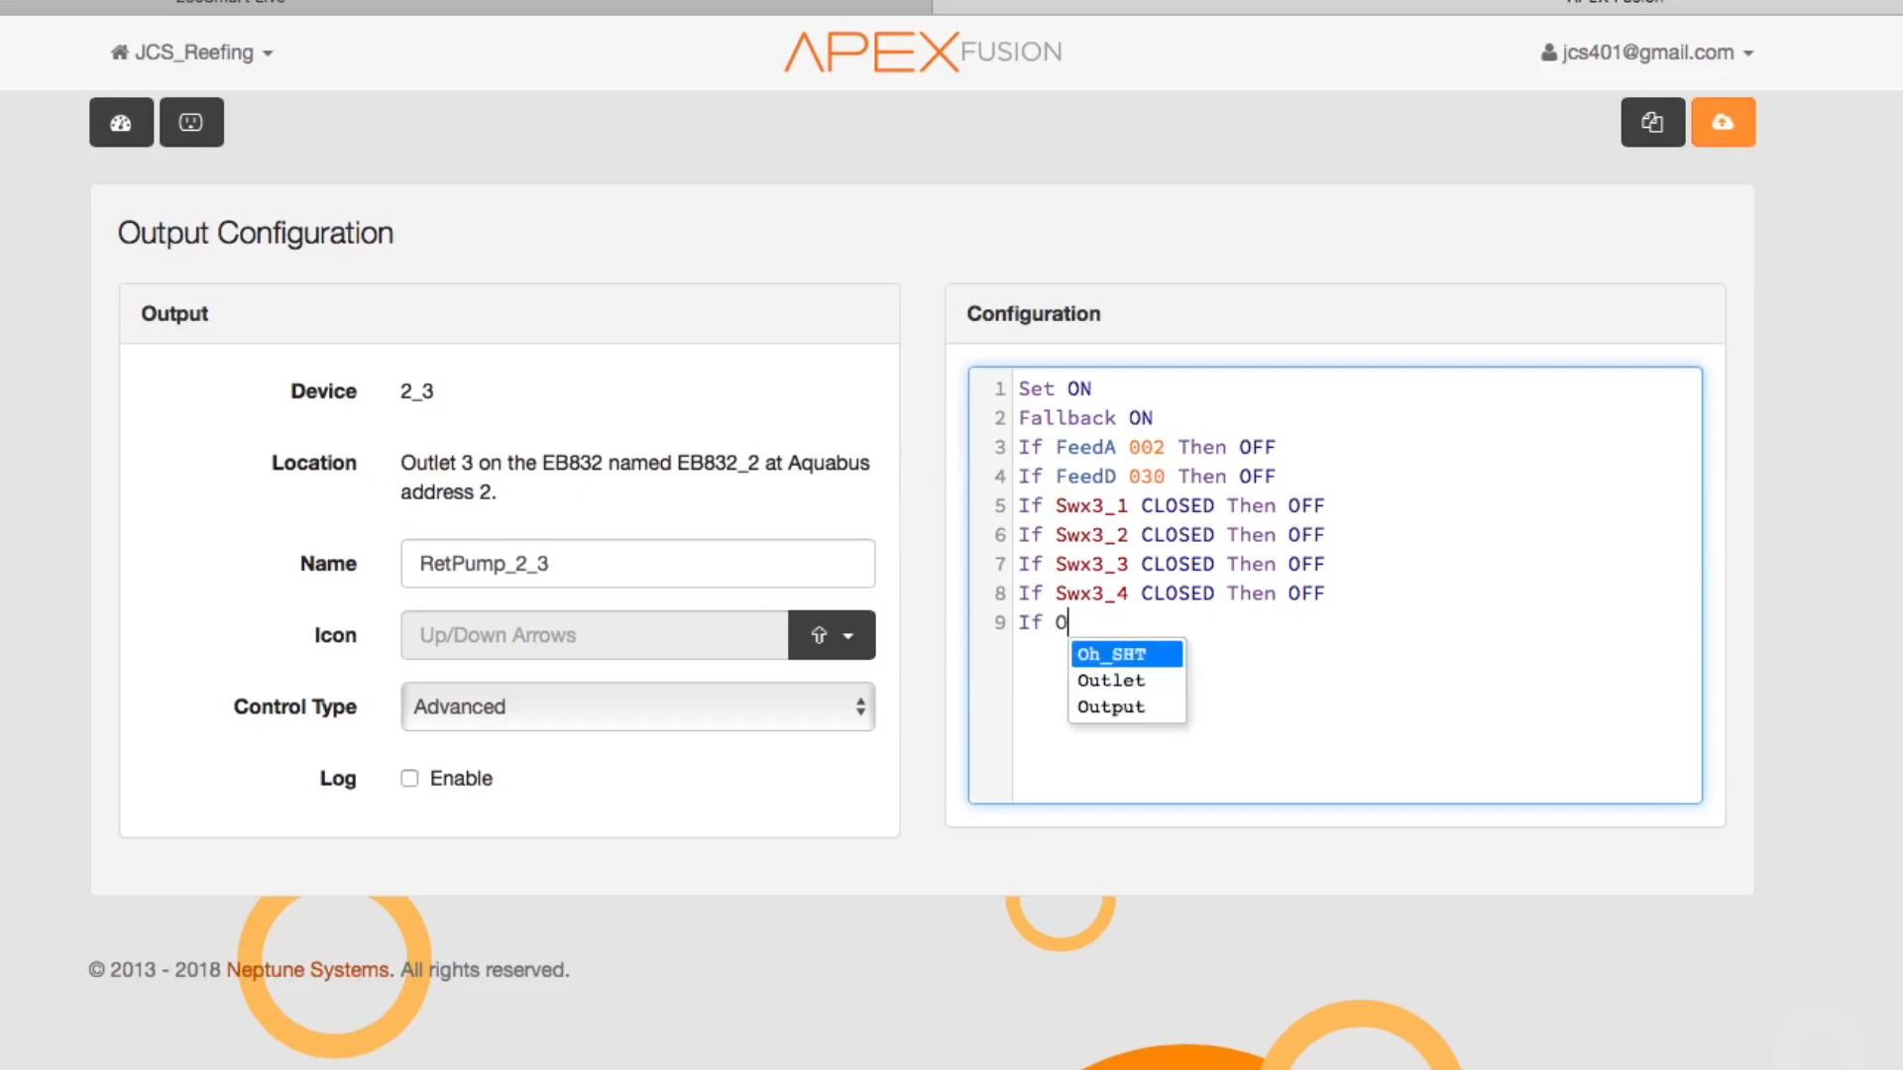
{"action": "left_click", "coordinate": [1111, 654]}
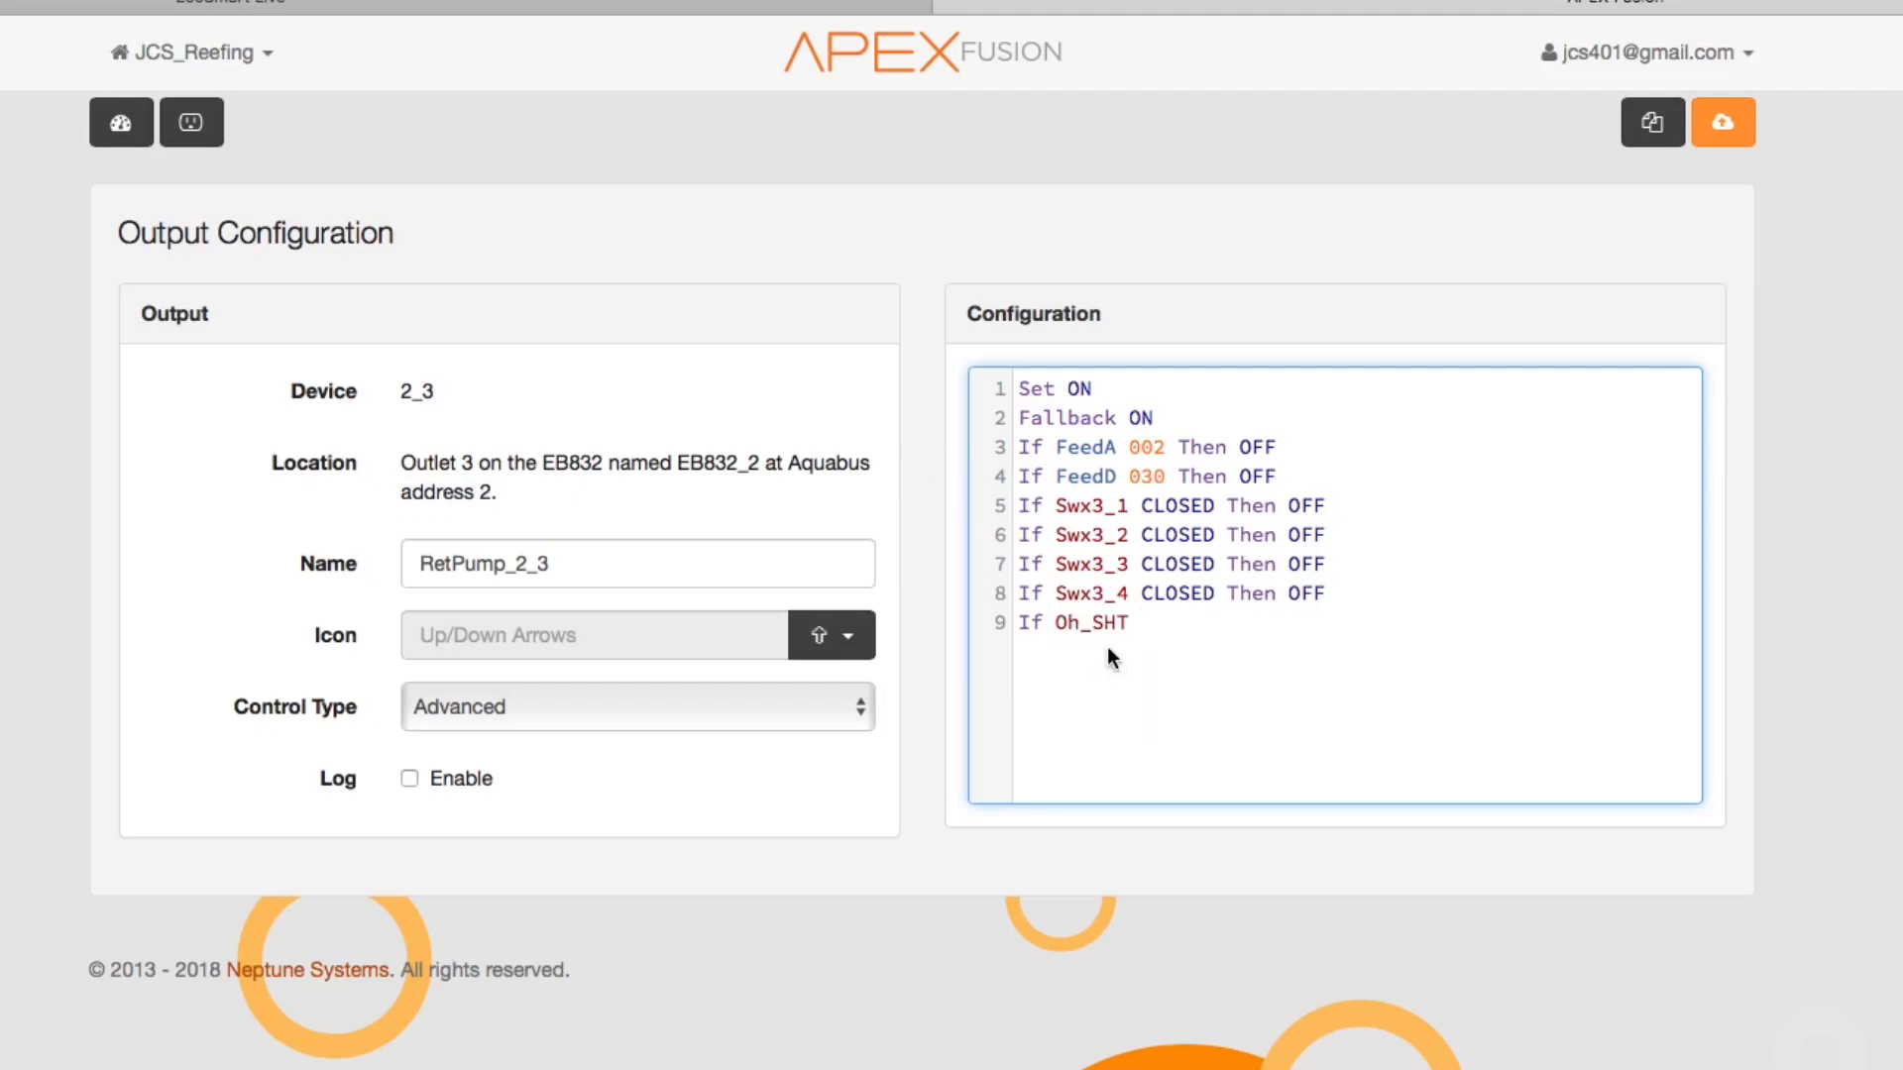
{"action": "type", "text": " C"}
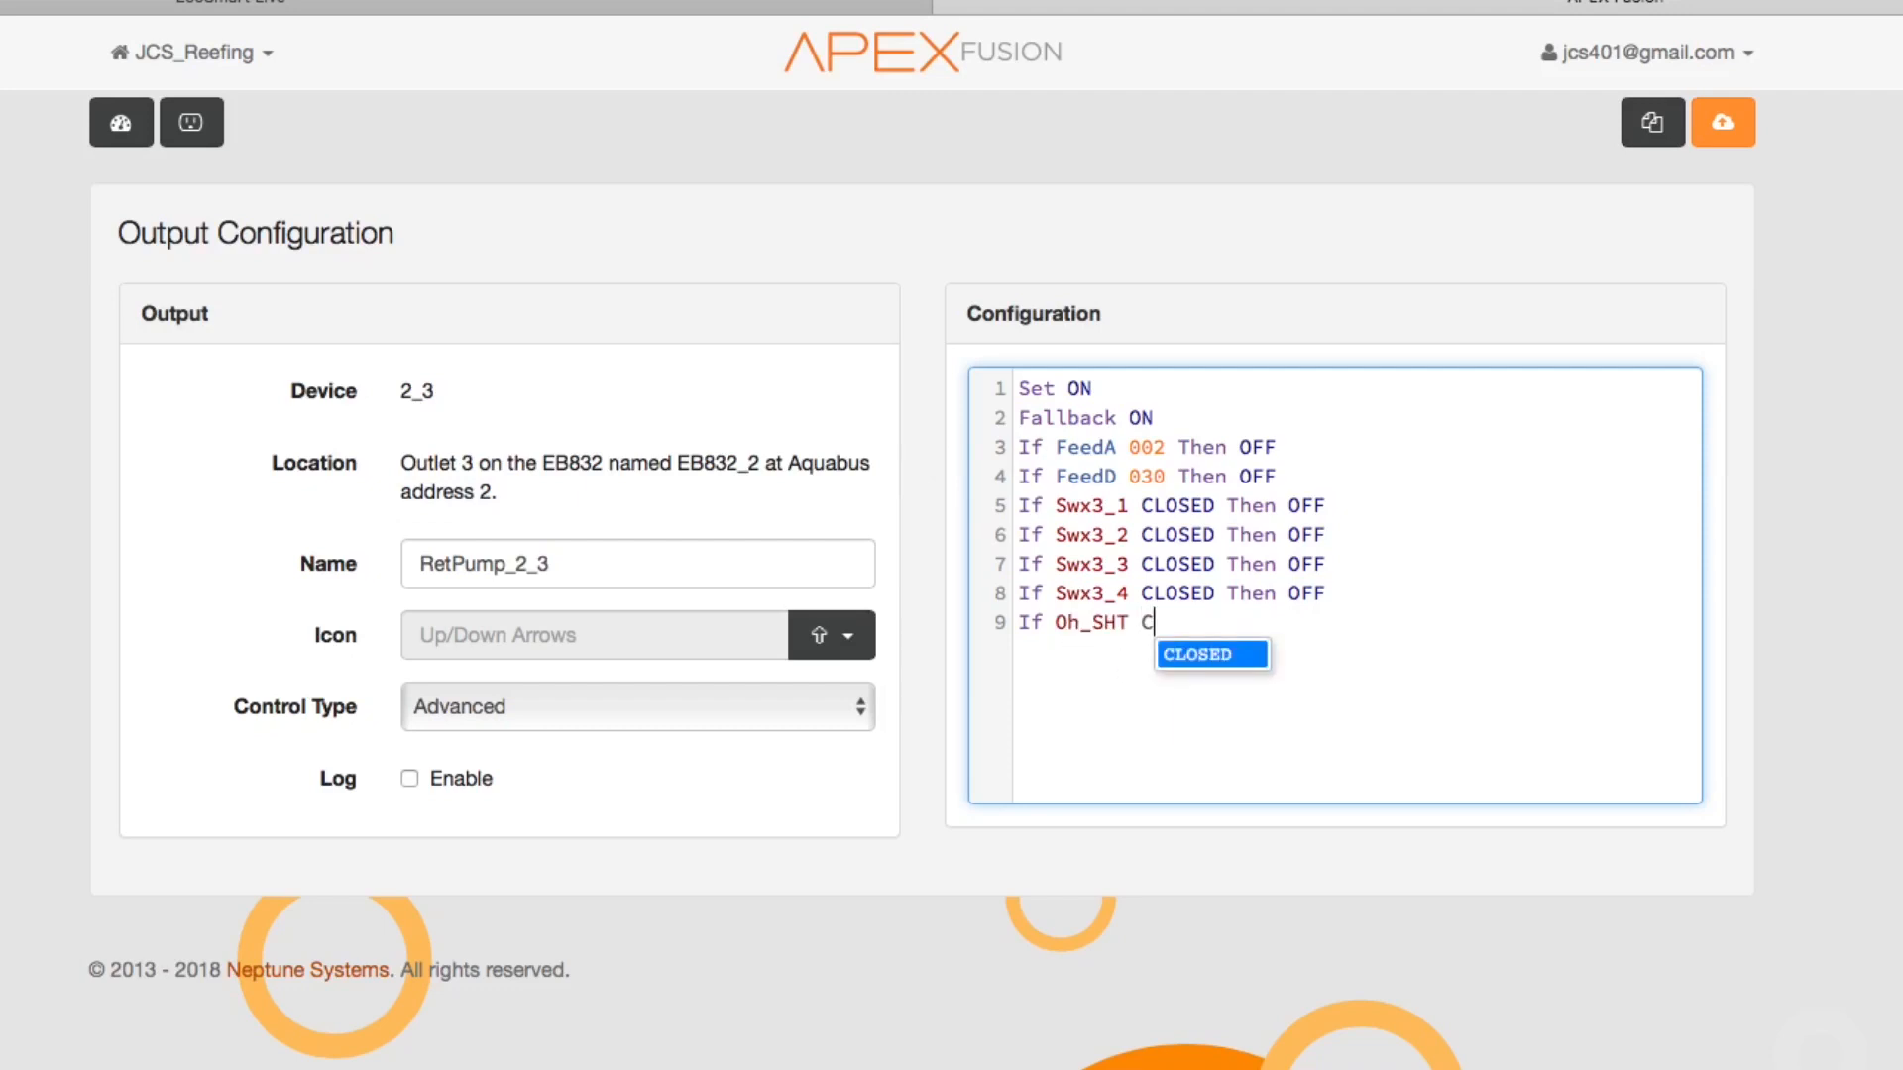
{"action": "key", "text": "Tab"}
{"action": "type", "text": "T"}
{"action": "key", "text": "Tab"}
{"action": "type", "text": "O"}
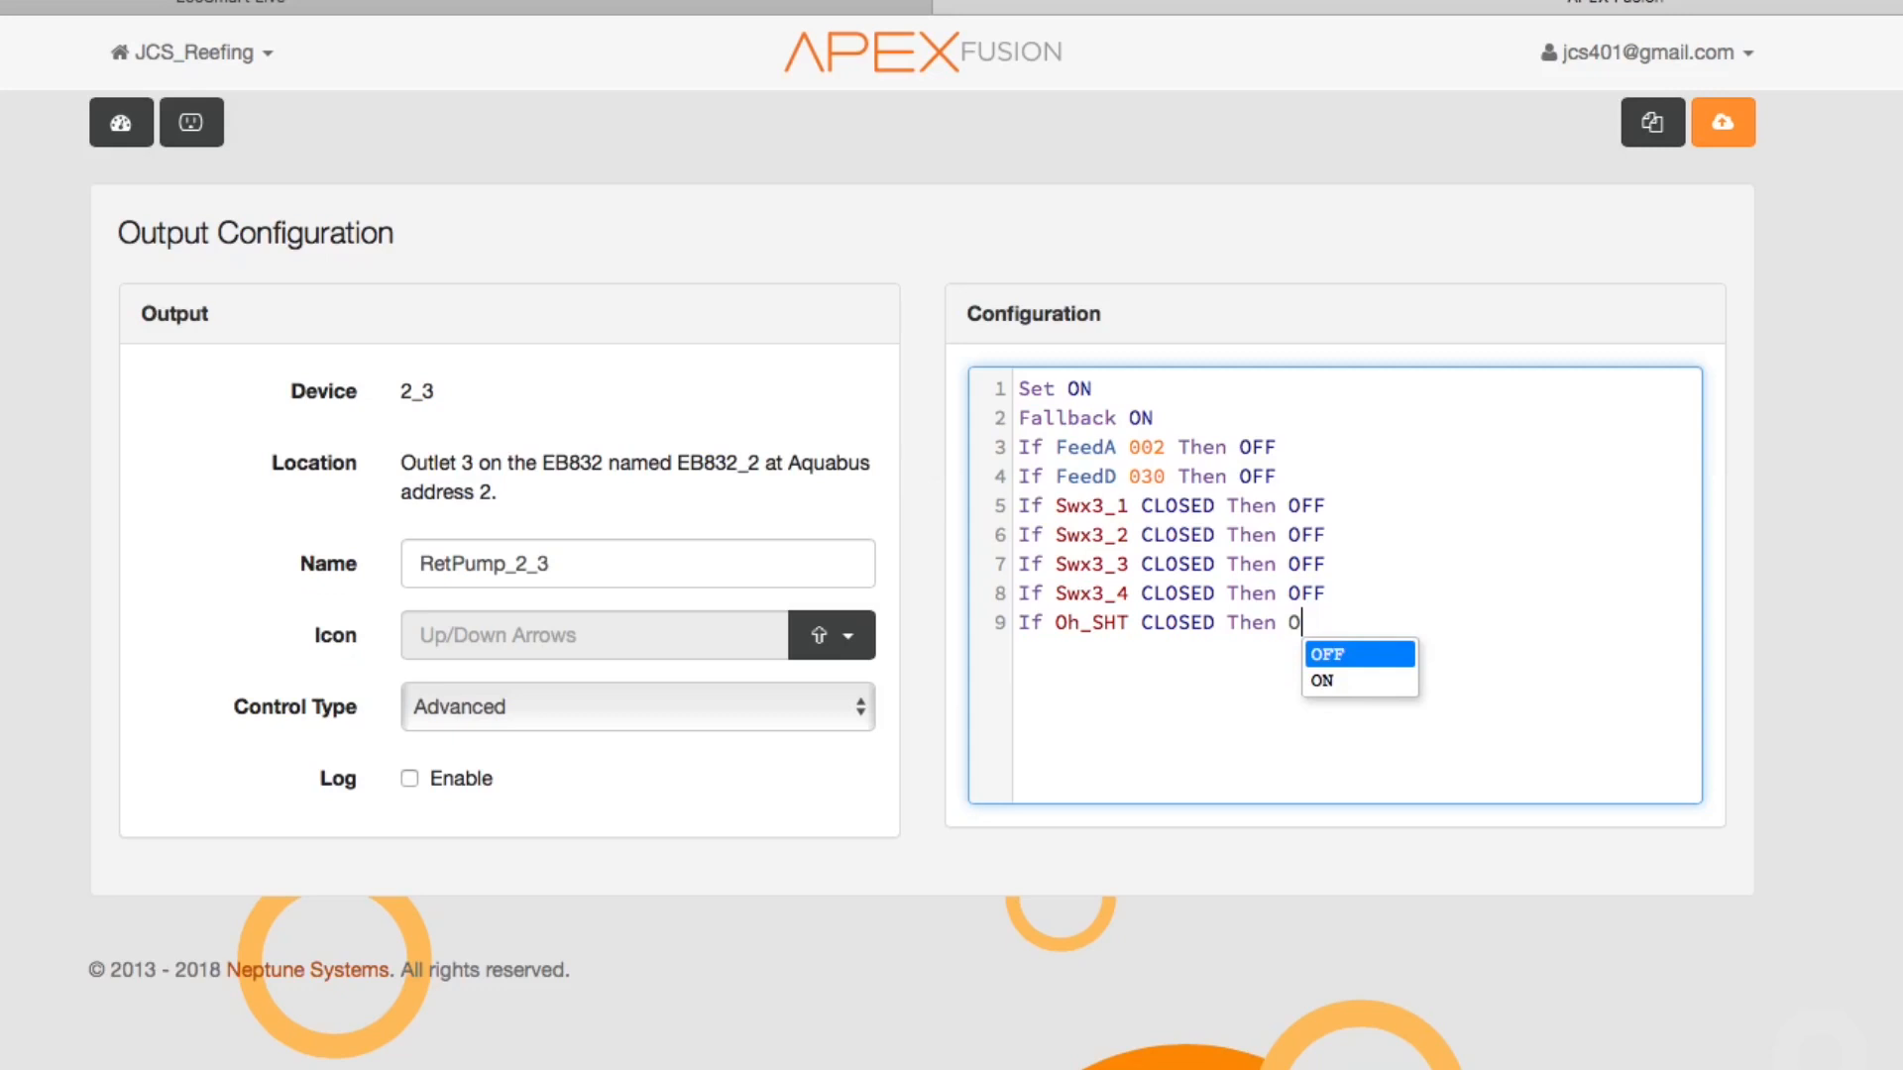
{"action": "key", "text": "Tab"}
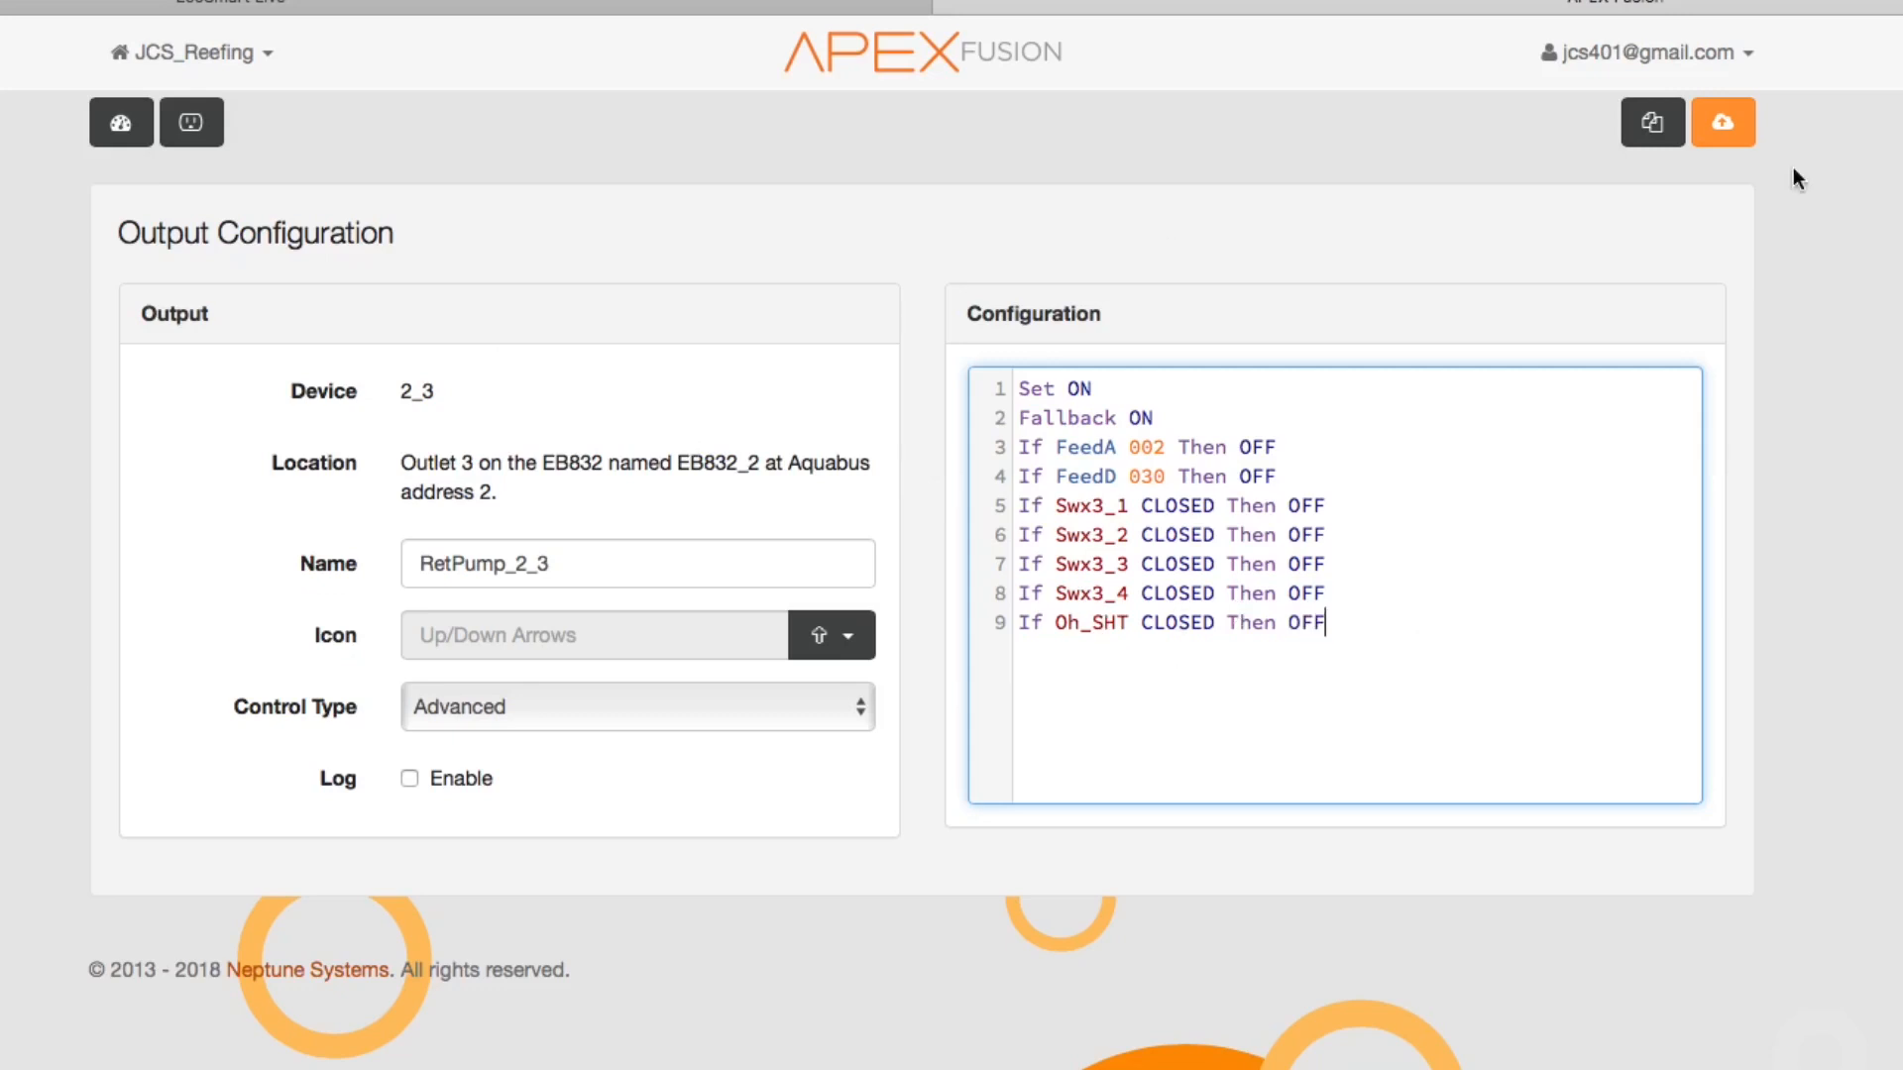
Send the RetPump_2_3 program to the Apex and return to the dashboard
{"action": "left_click", "coordinate": [1722, 122]}
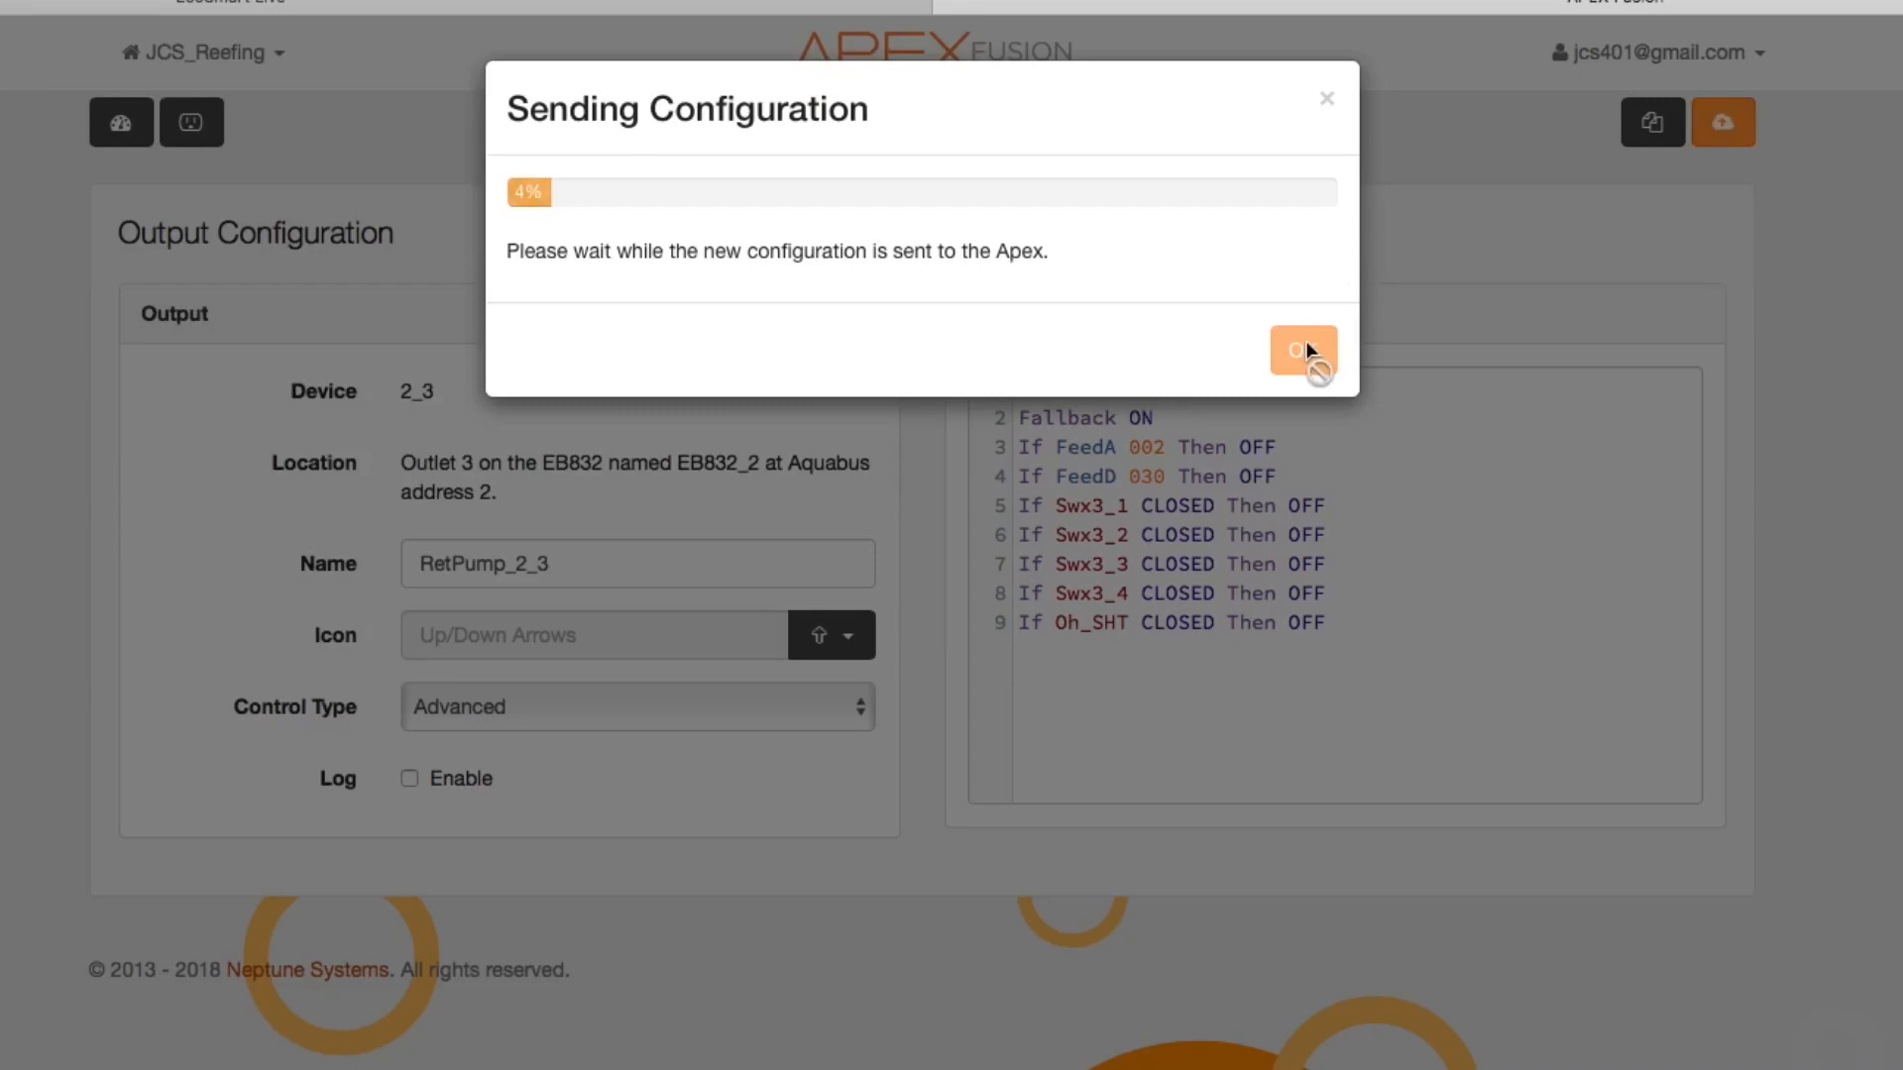
{"action": "left_click", "coordinate": [1305, 485]}
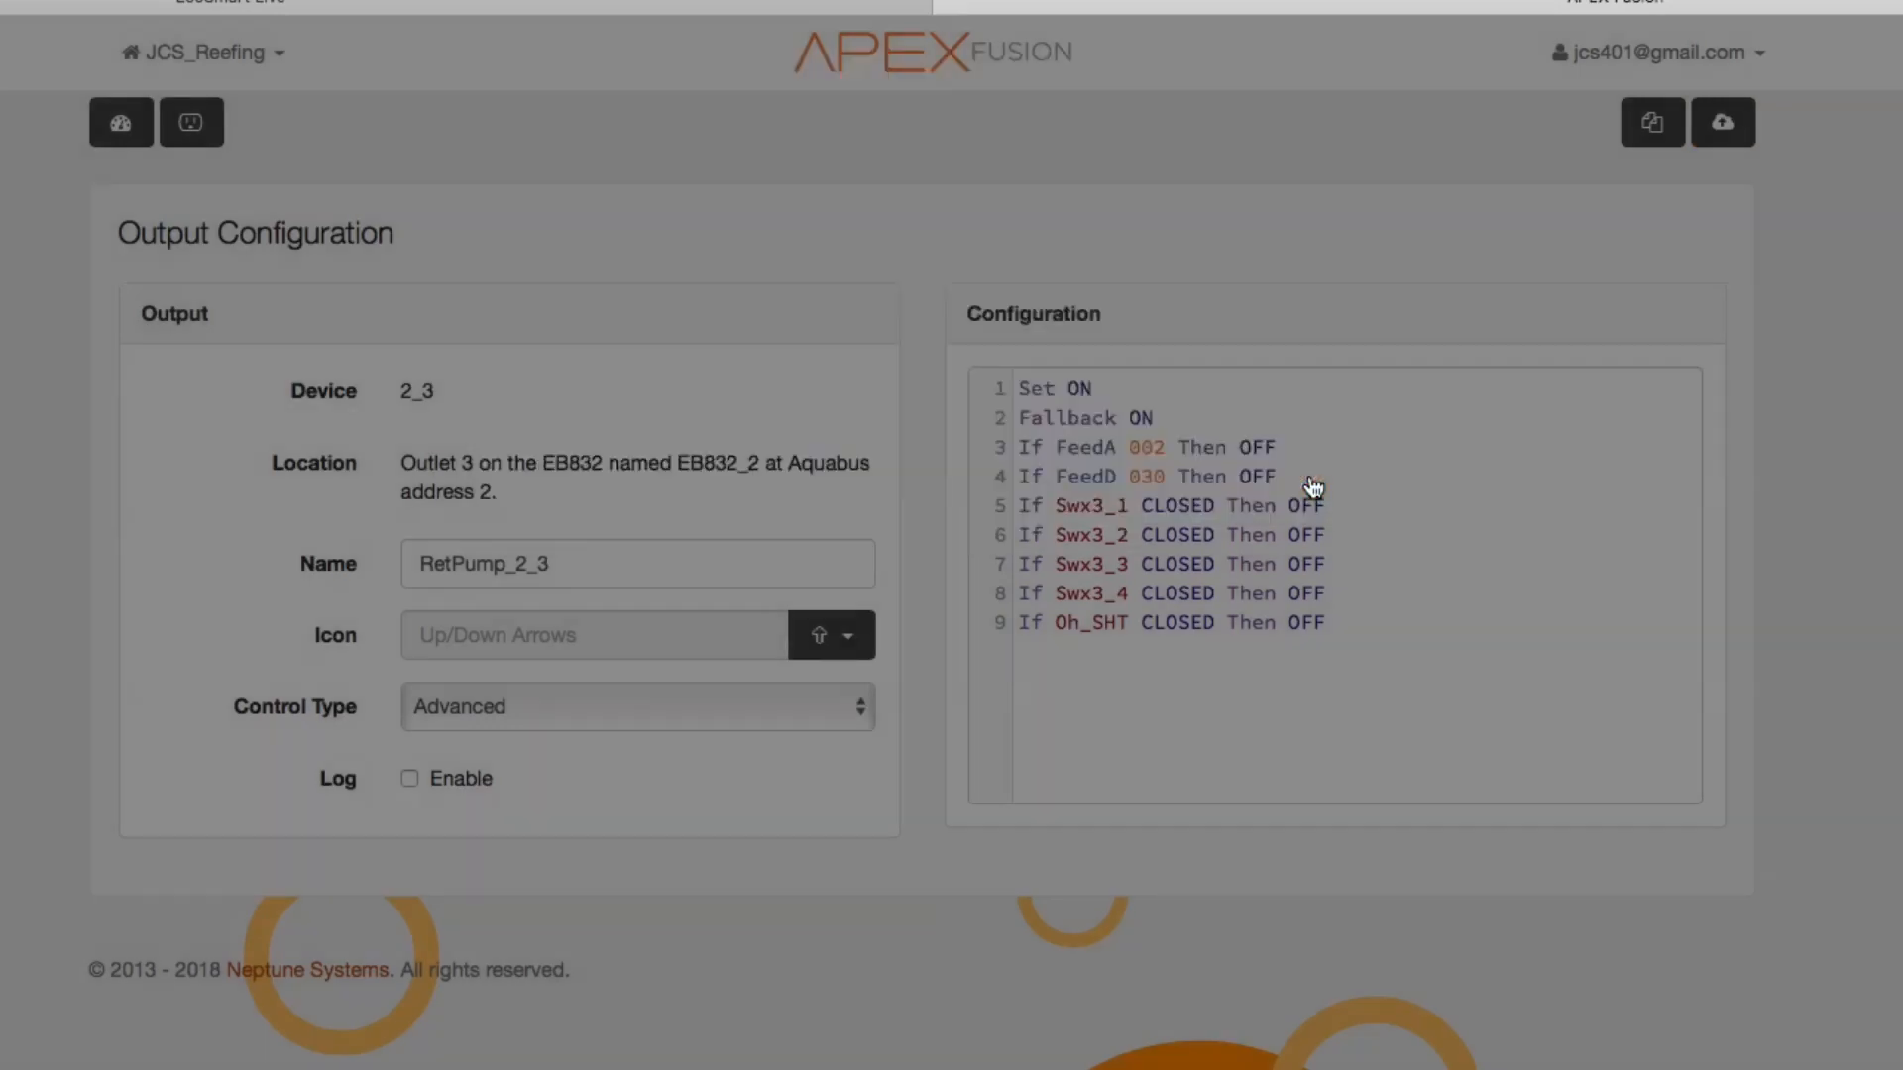
{"action": "left_click", "coordinate": [121, 122]}
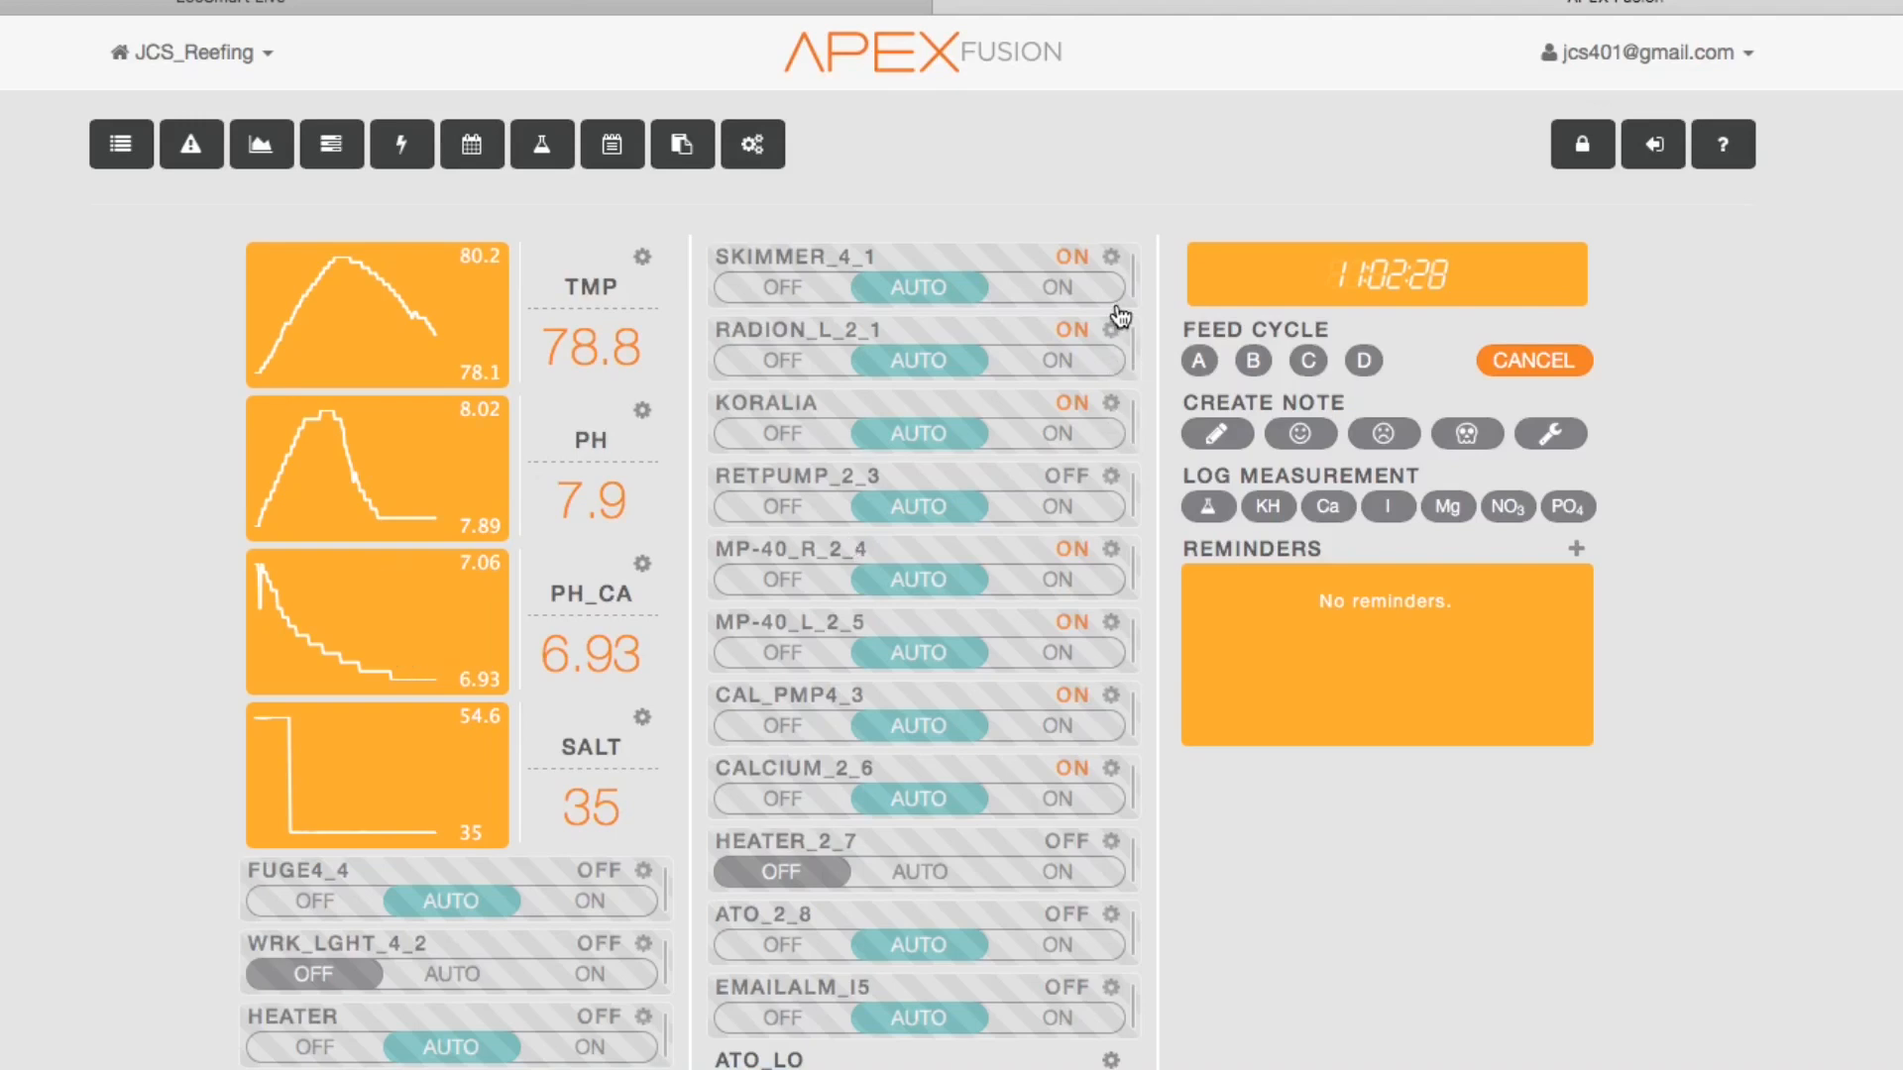
Add the rule 'If Oh_SHT CLOSED Then OFF' on line 7 of Skimmer_4_1's program
{"action": "left_click", "coordinate": [1112, 257]}
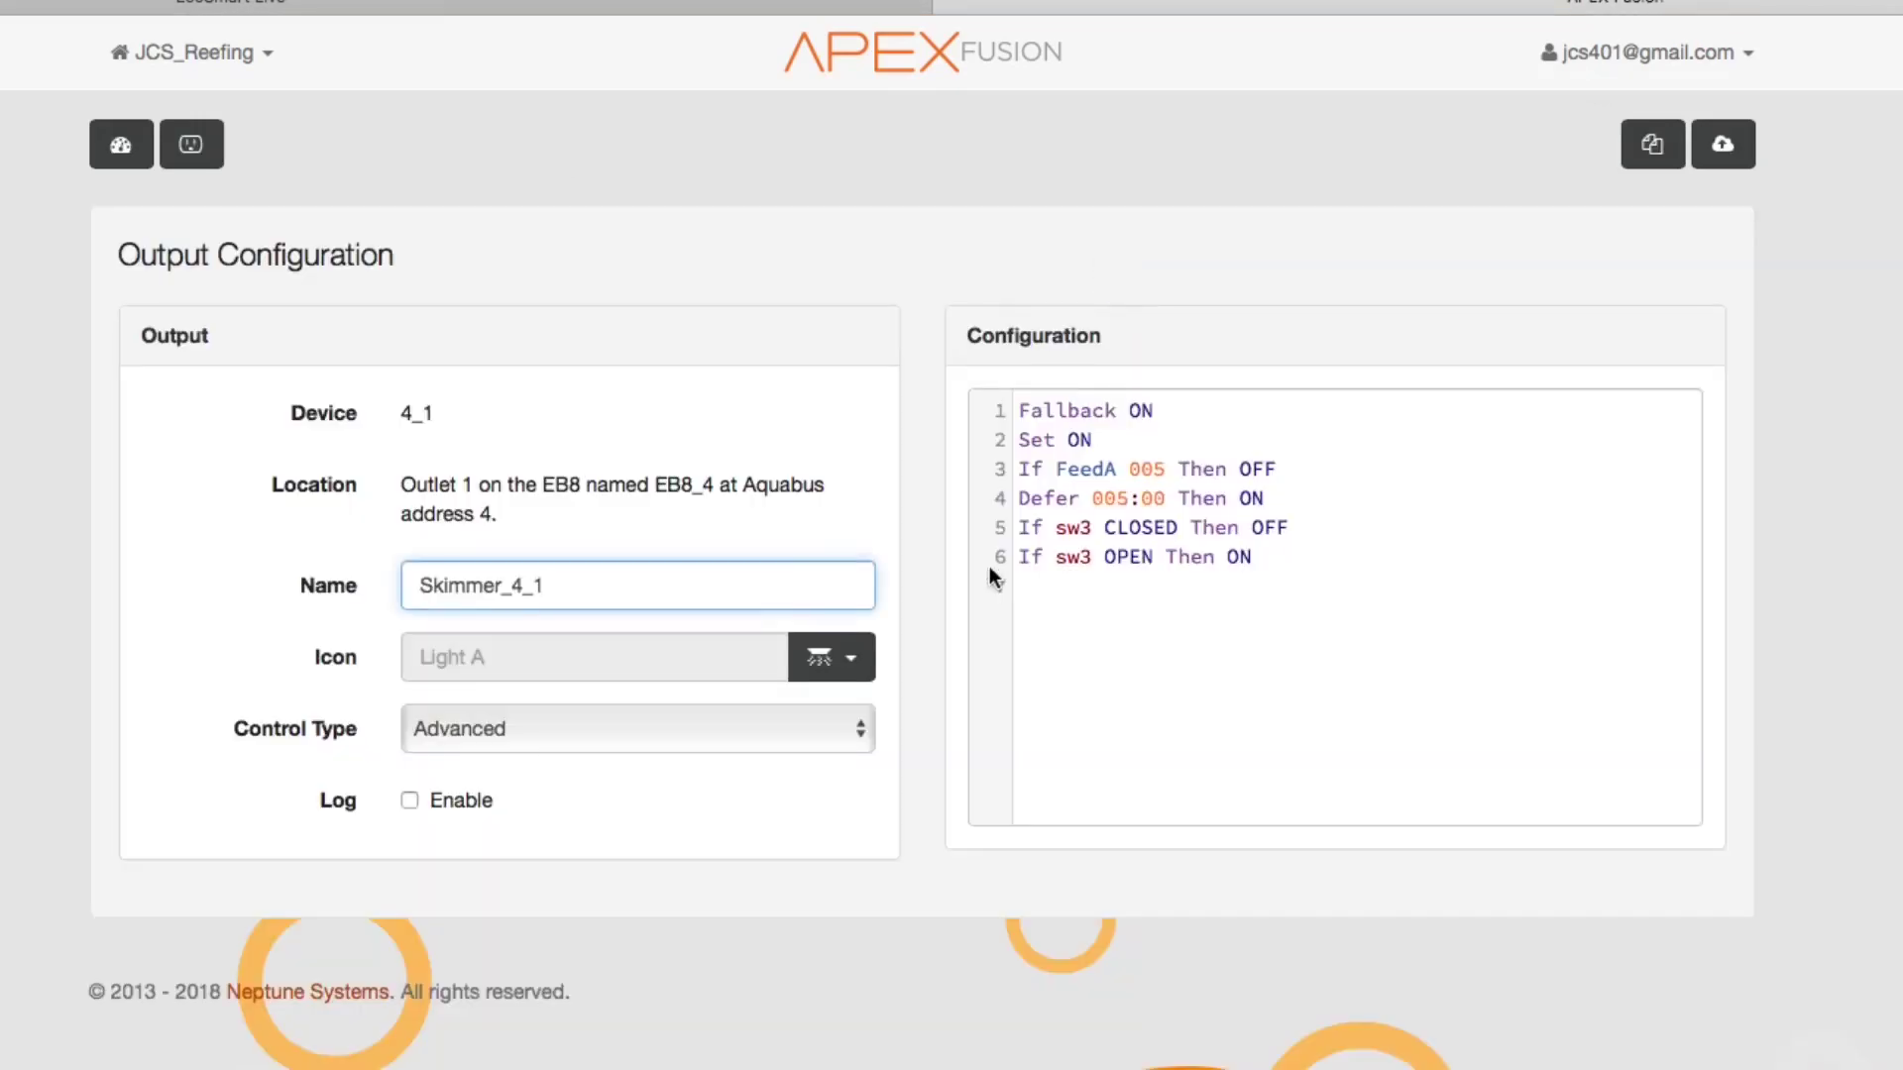
{"action": "left_click", "coordinate": [1037, 587]}
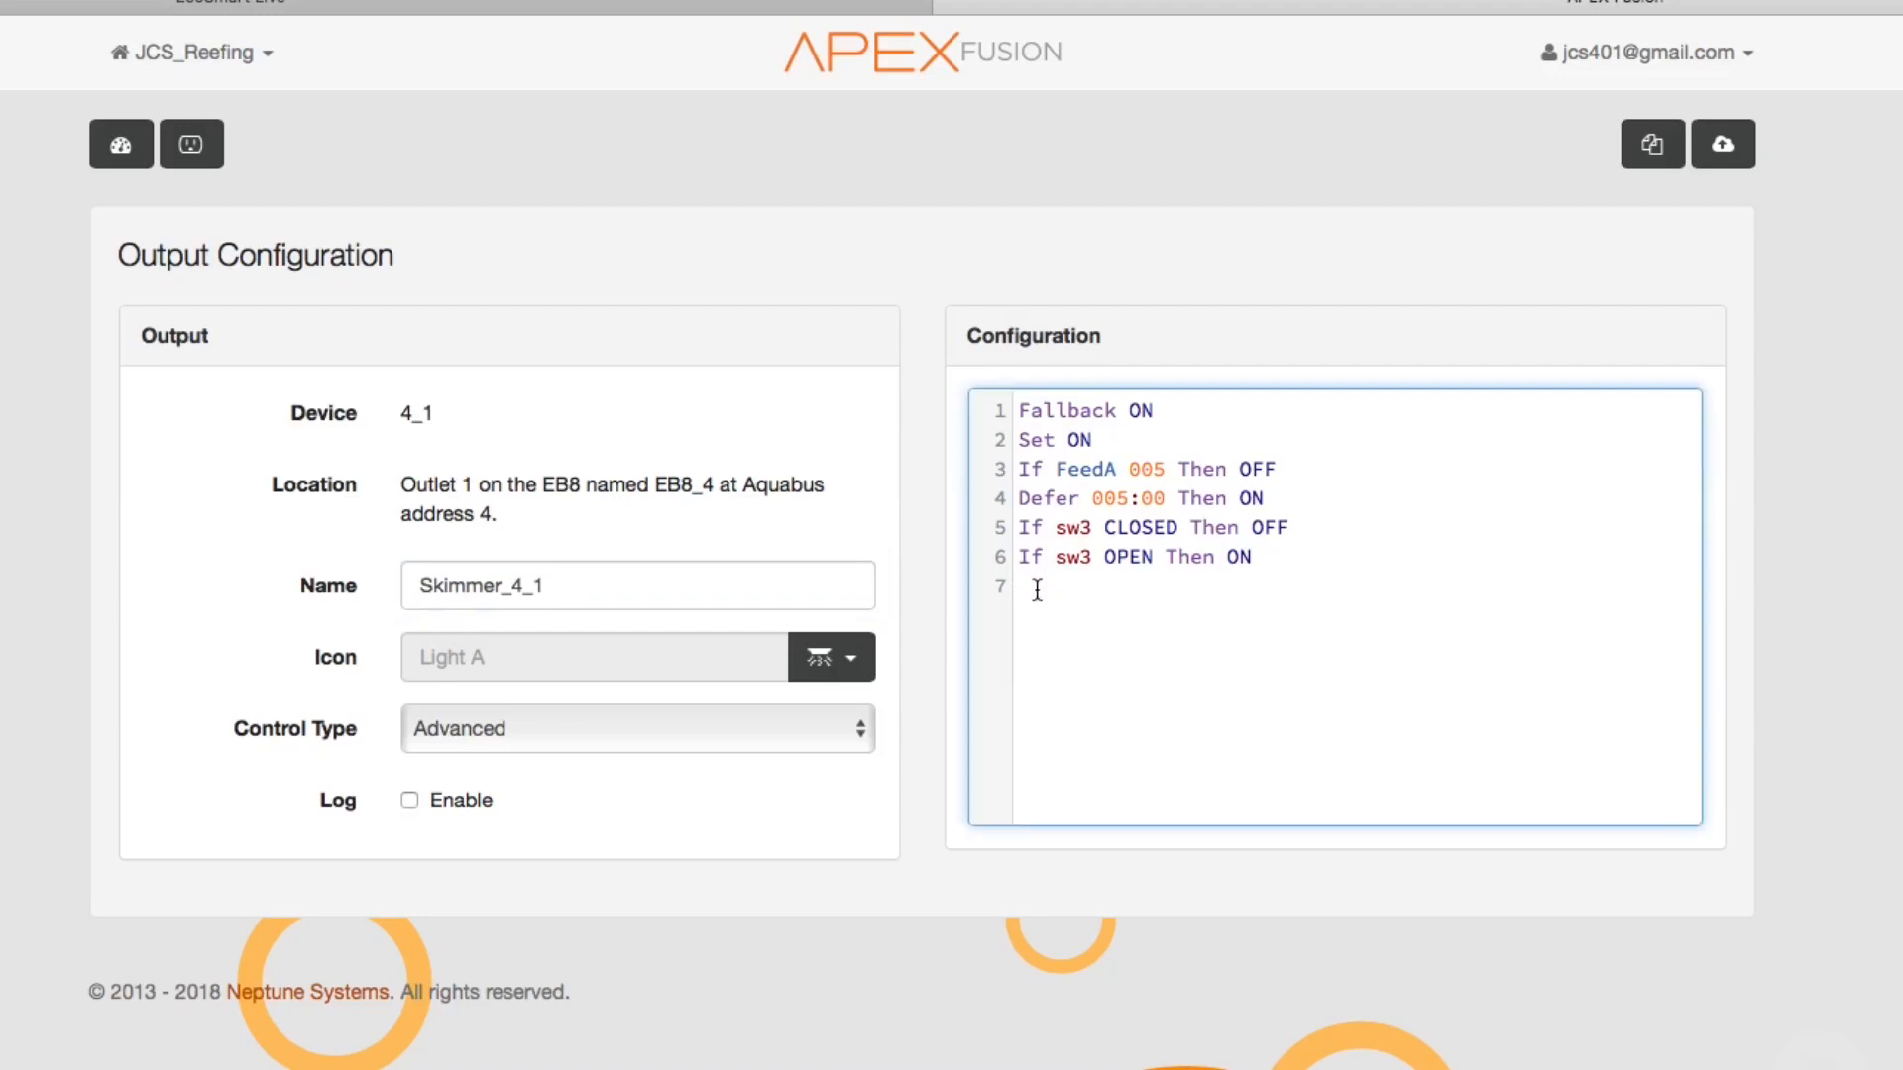
{"action": "type", "text": "i"}
{"action": "key", "text": "Return"}
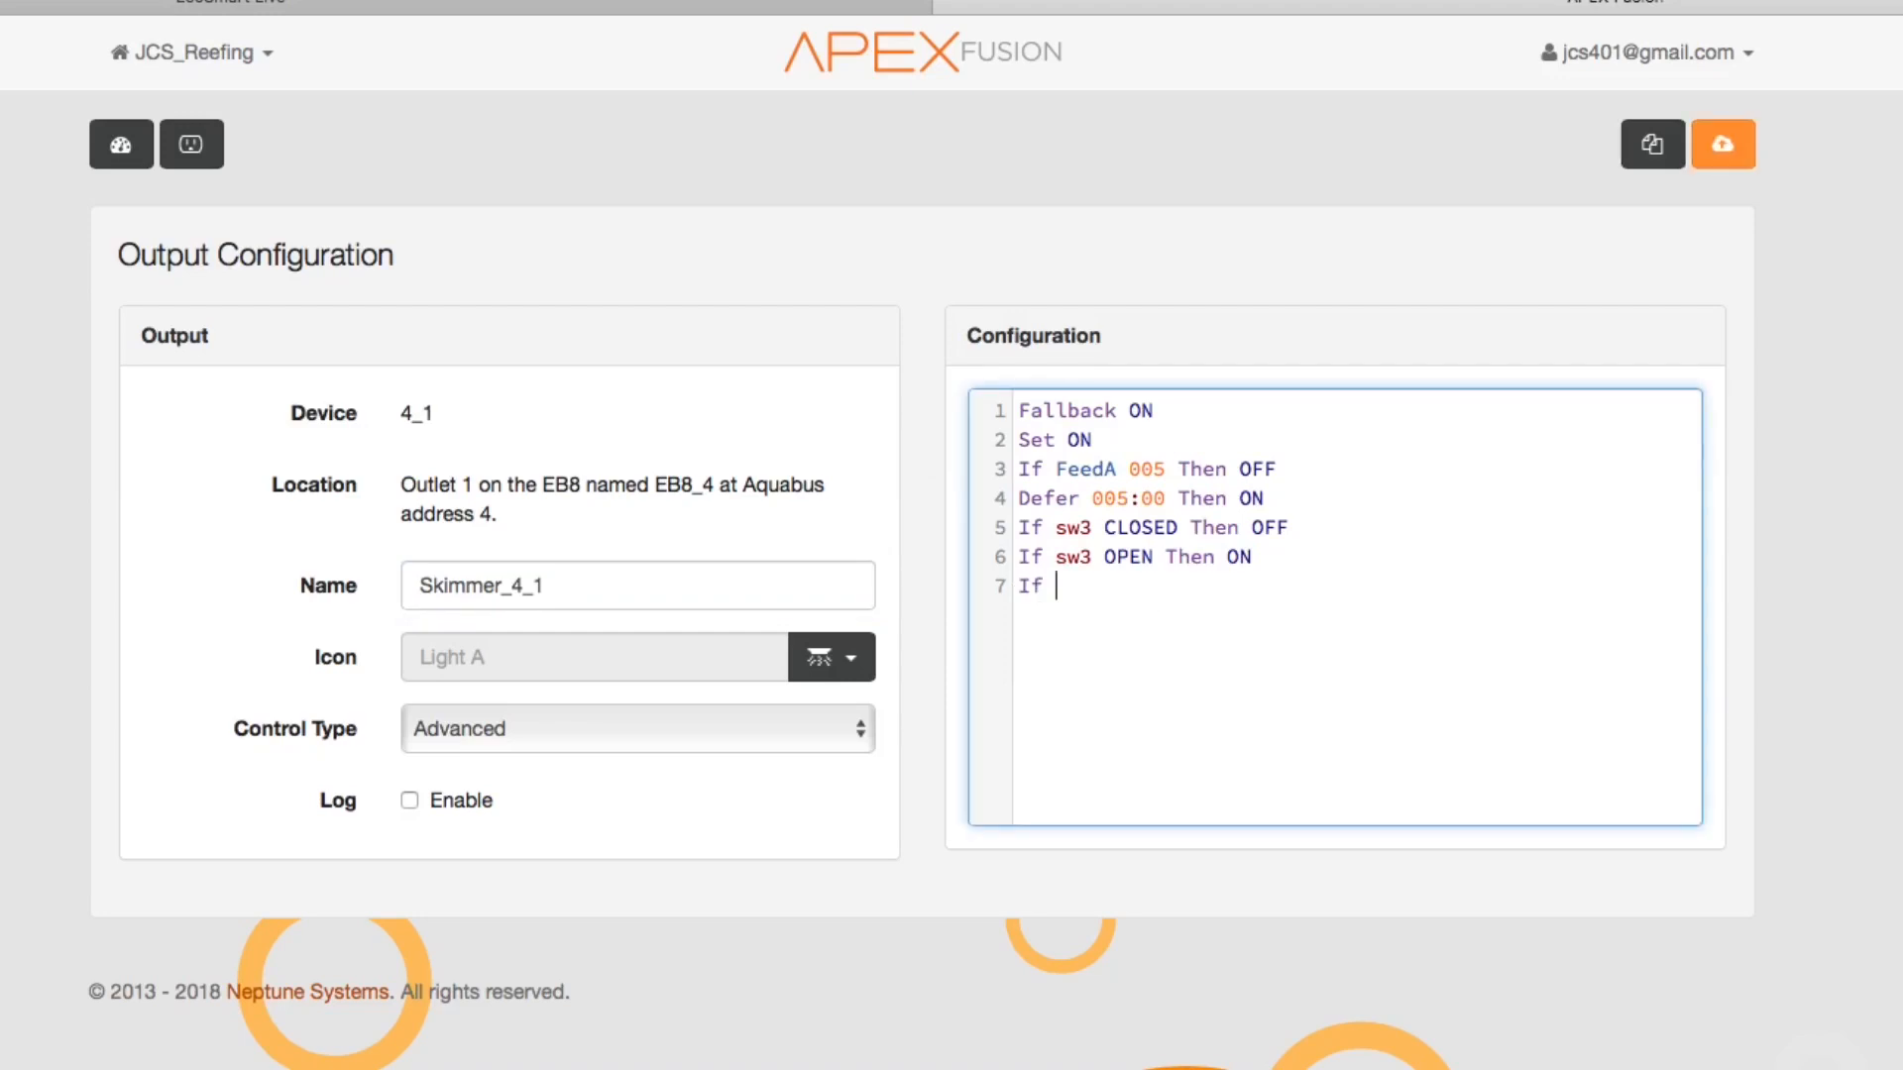
{"action": "type", "text": "o"}
{"action": "key", "text": "Return"}
{"action": "type", "text": "c"}
{"action": "left_click", "coordinate": [1198, 617]}
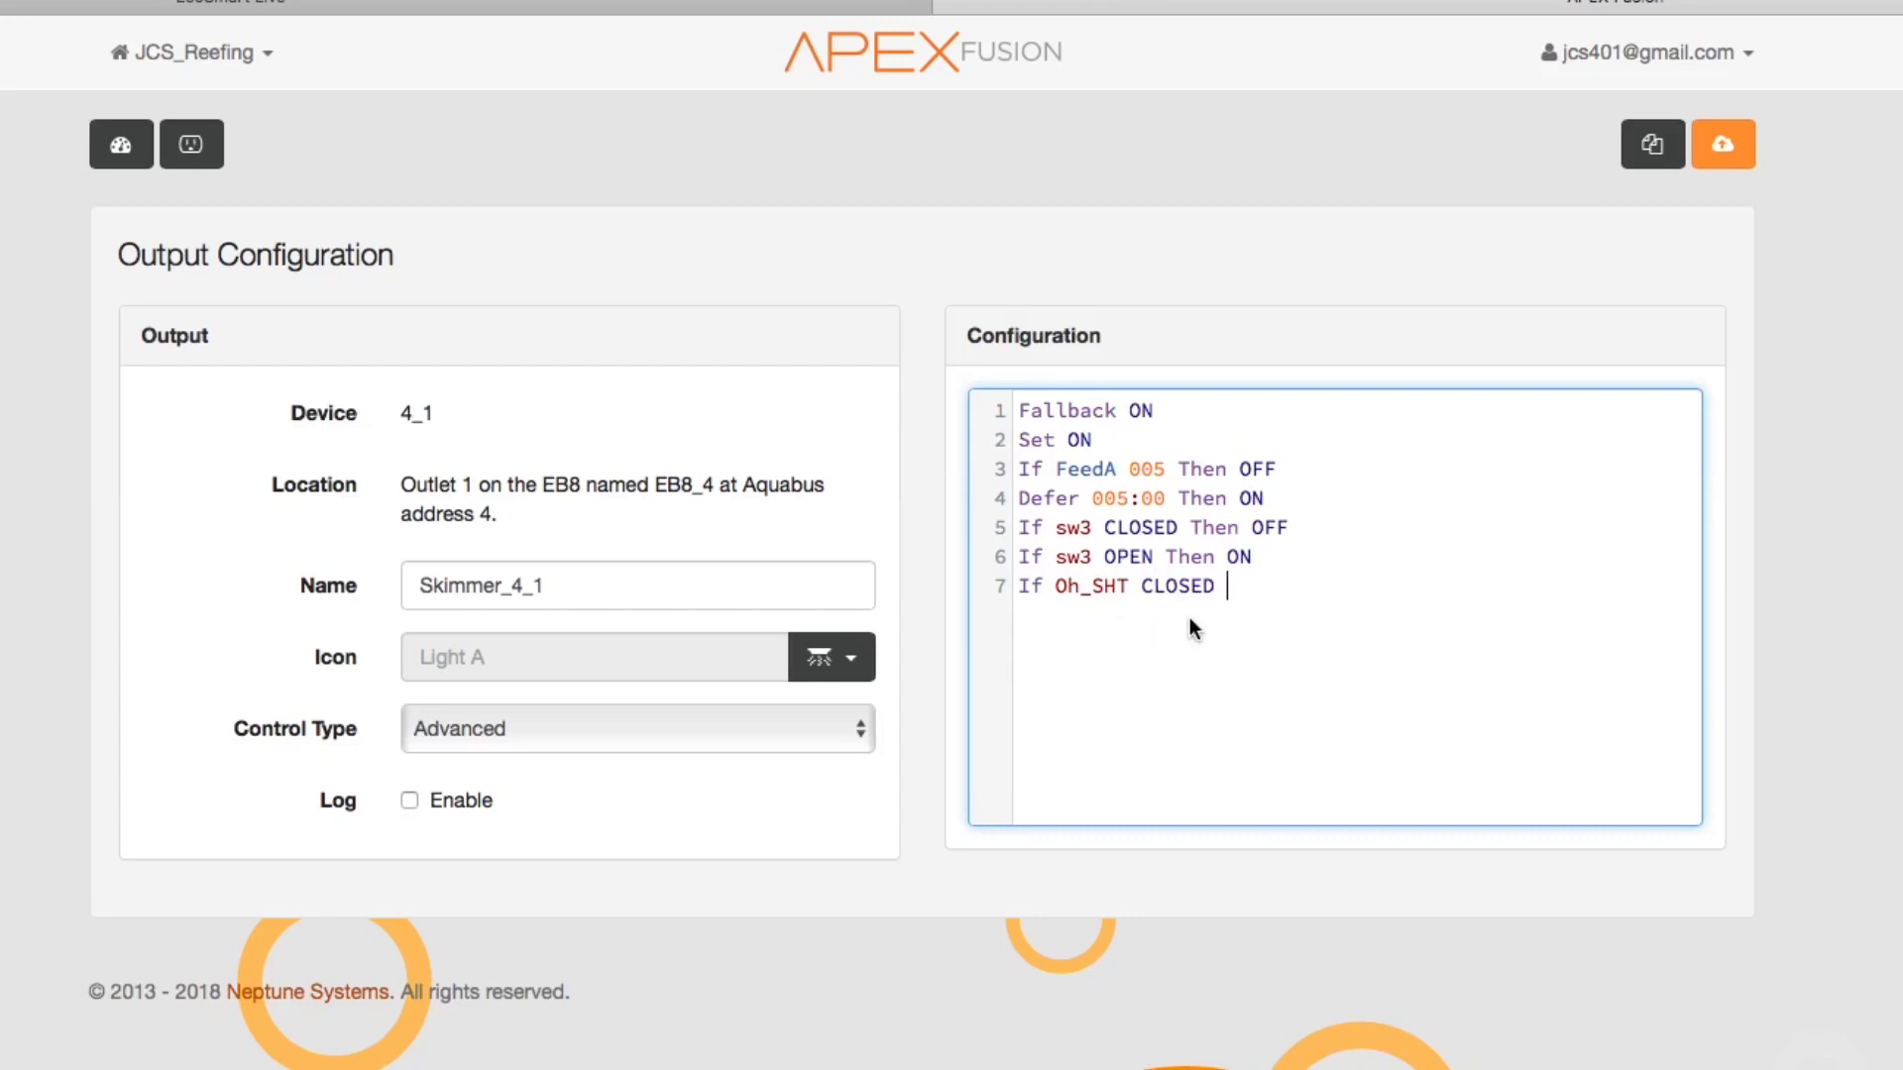
{"action": "type", "text": "t"}
{"action": "key", "text": "Return"}
{"action": "type", "text": "o"}
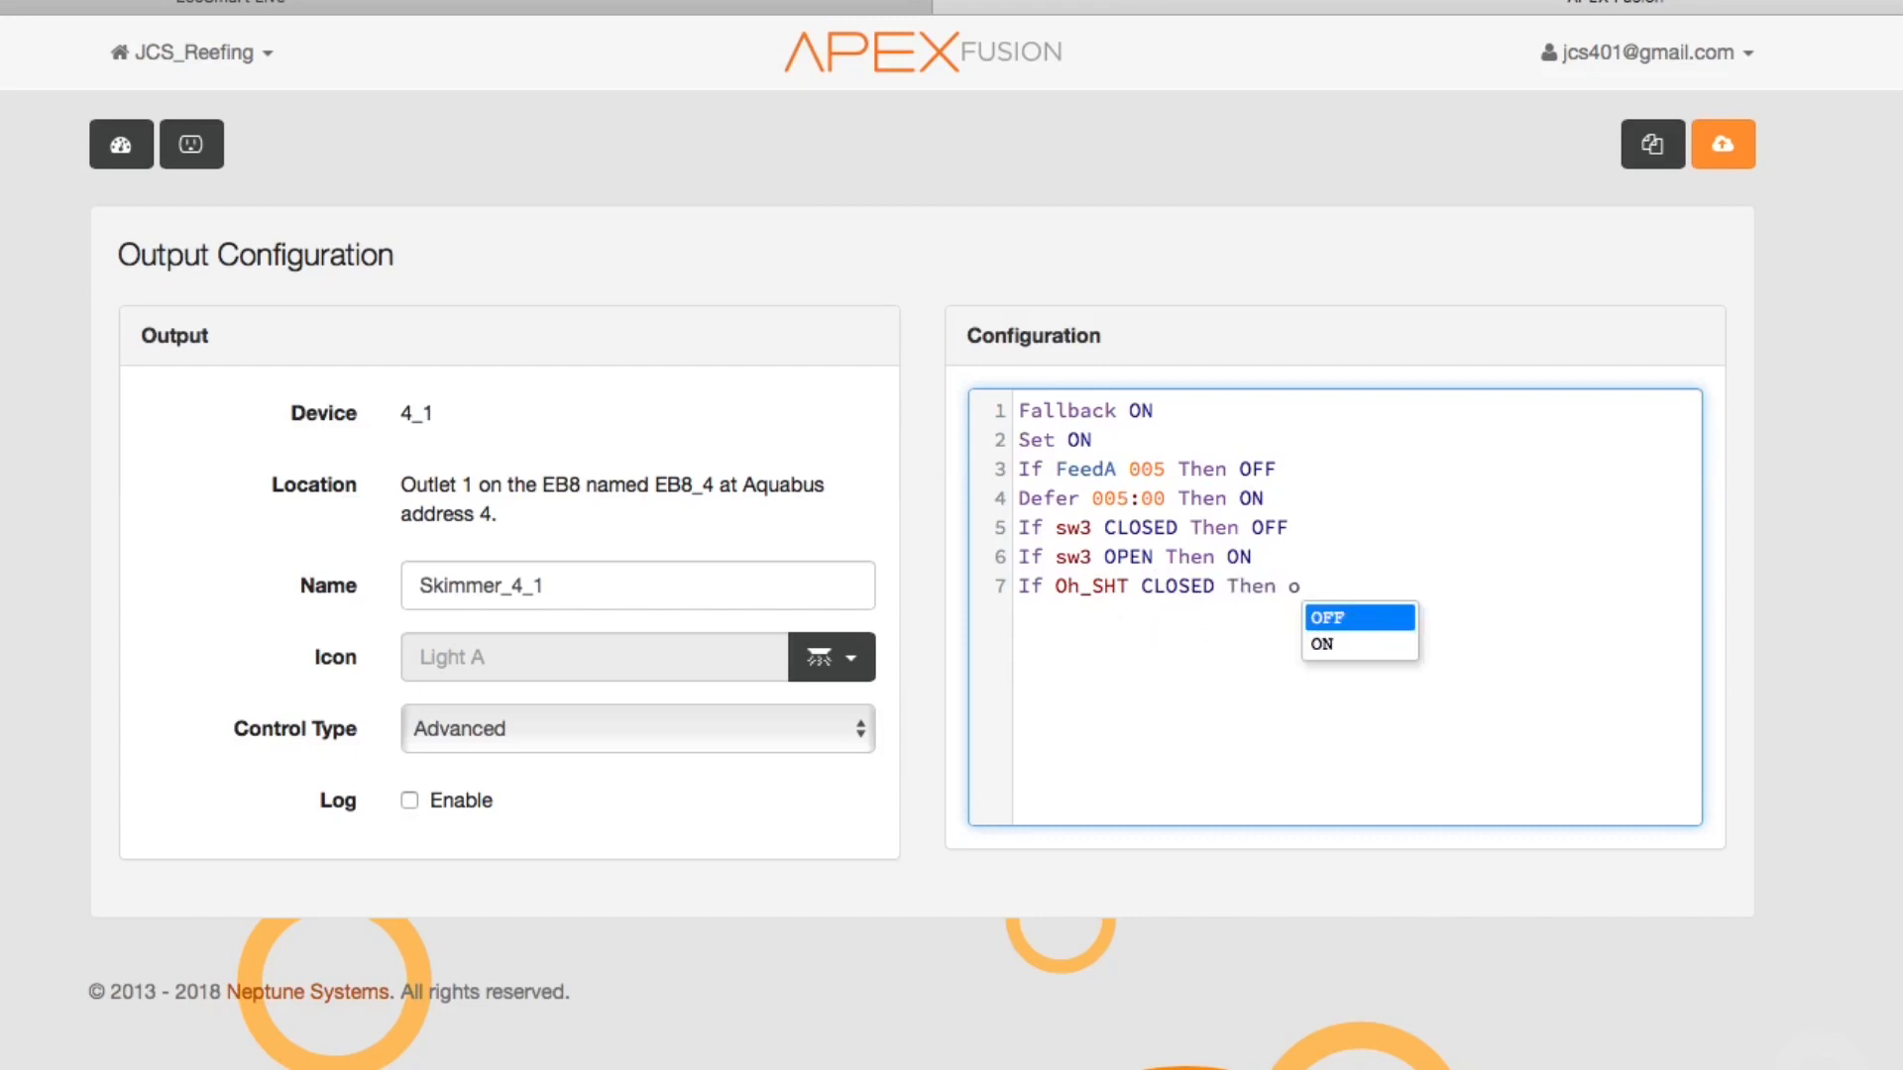
{"action": "key", "text": "Return"}
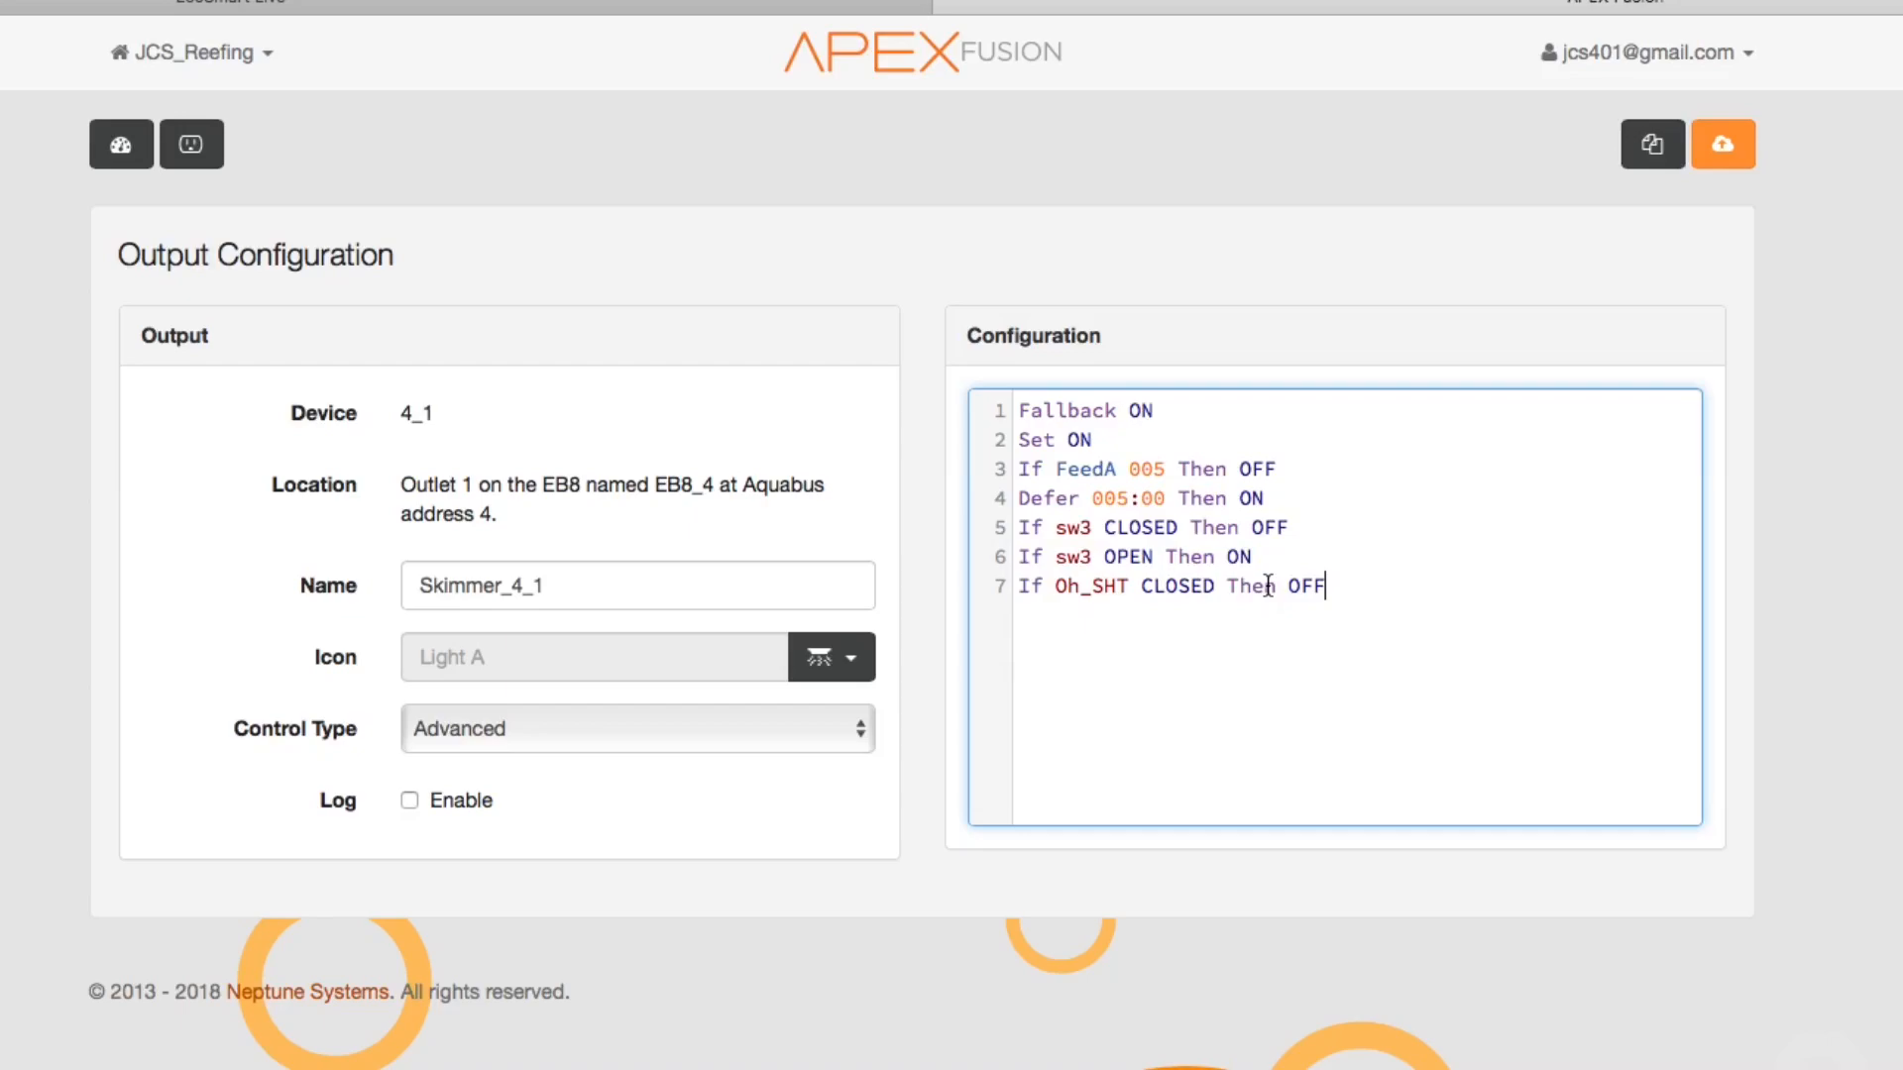
Send the Skimmer_4_1 program to the Apex and return to the dashboard
{"action": "left_click", "coordinate": [1724, 148]}
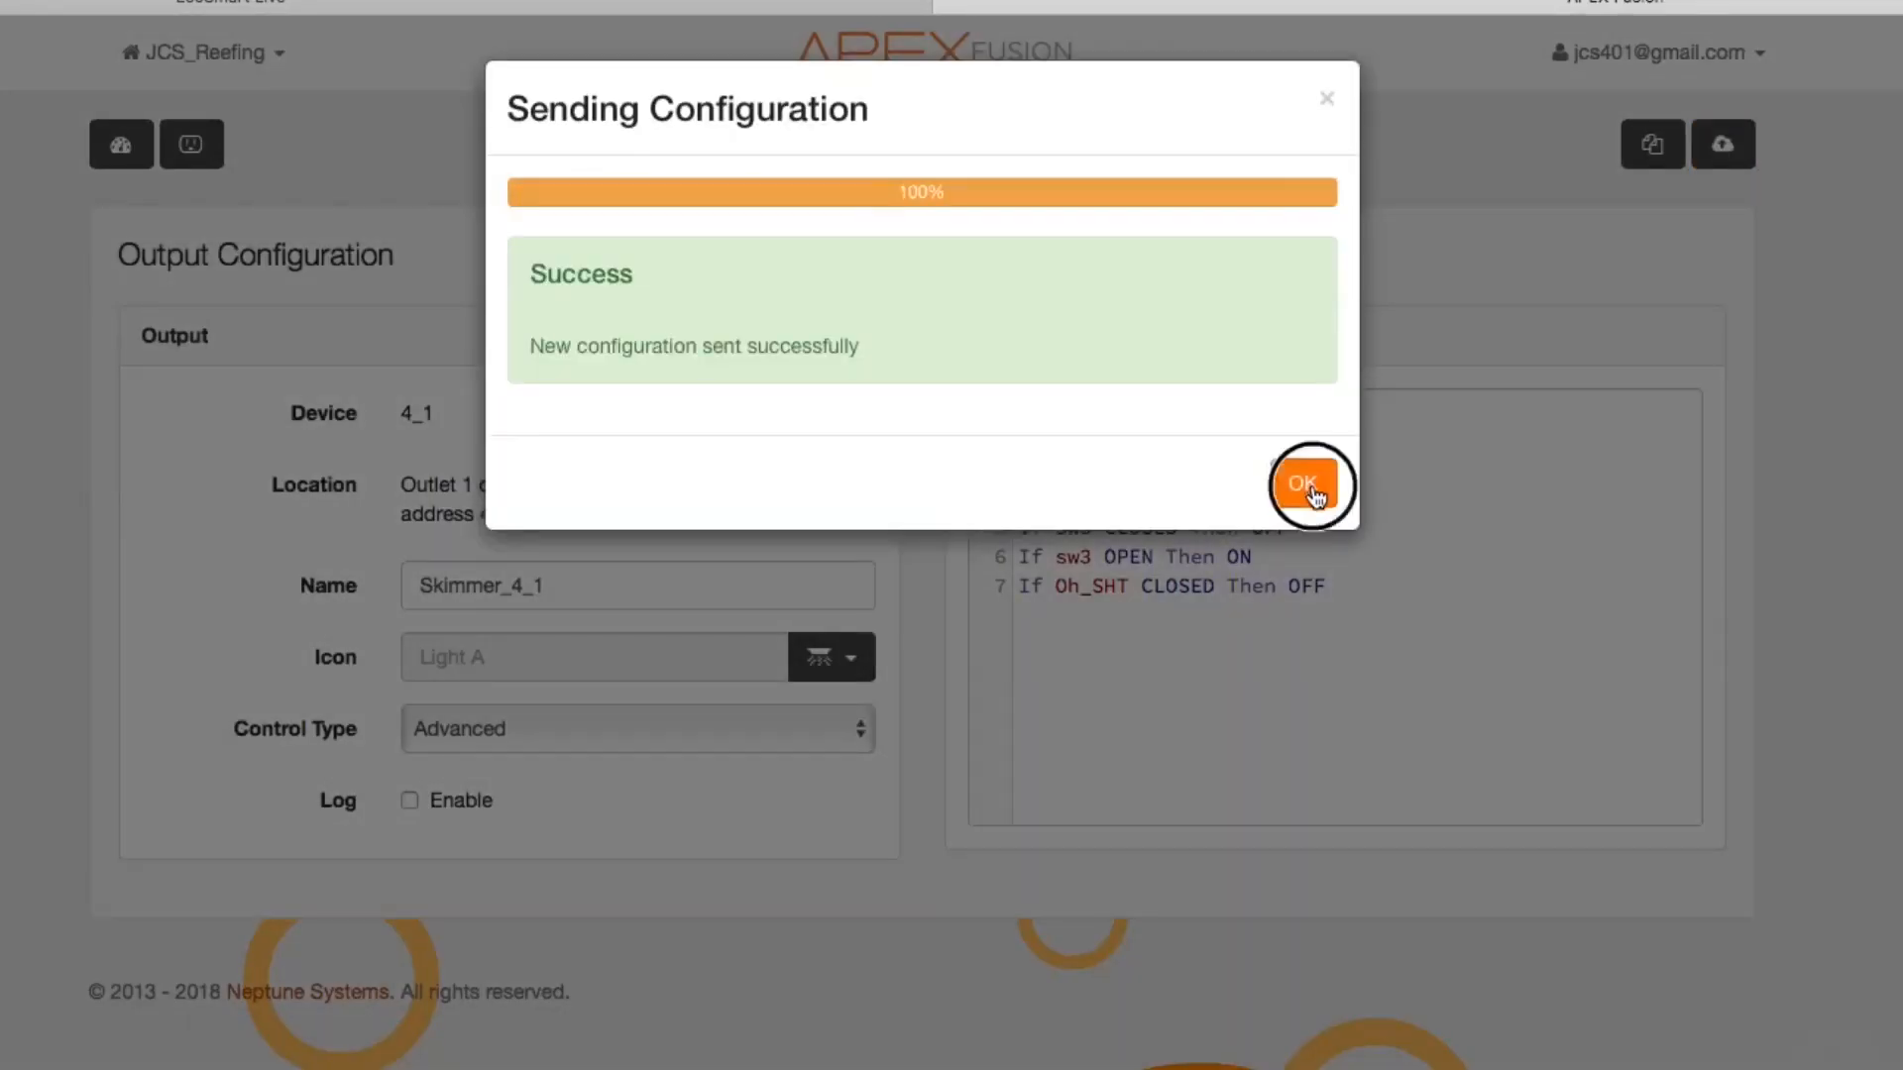
{"action": "left_click", "coordinate": [1302, 490]}
{"action": "left_click", "coordinate": [123, 146]}
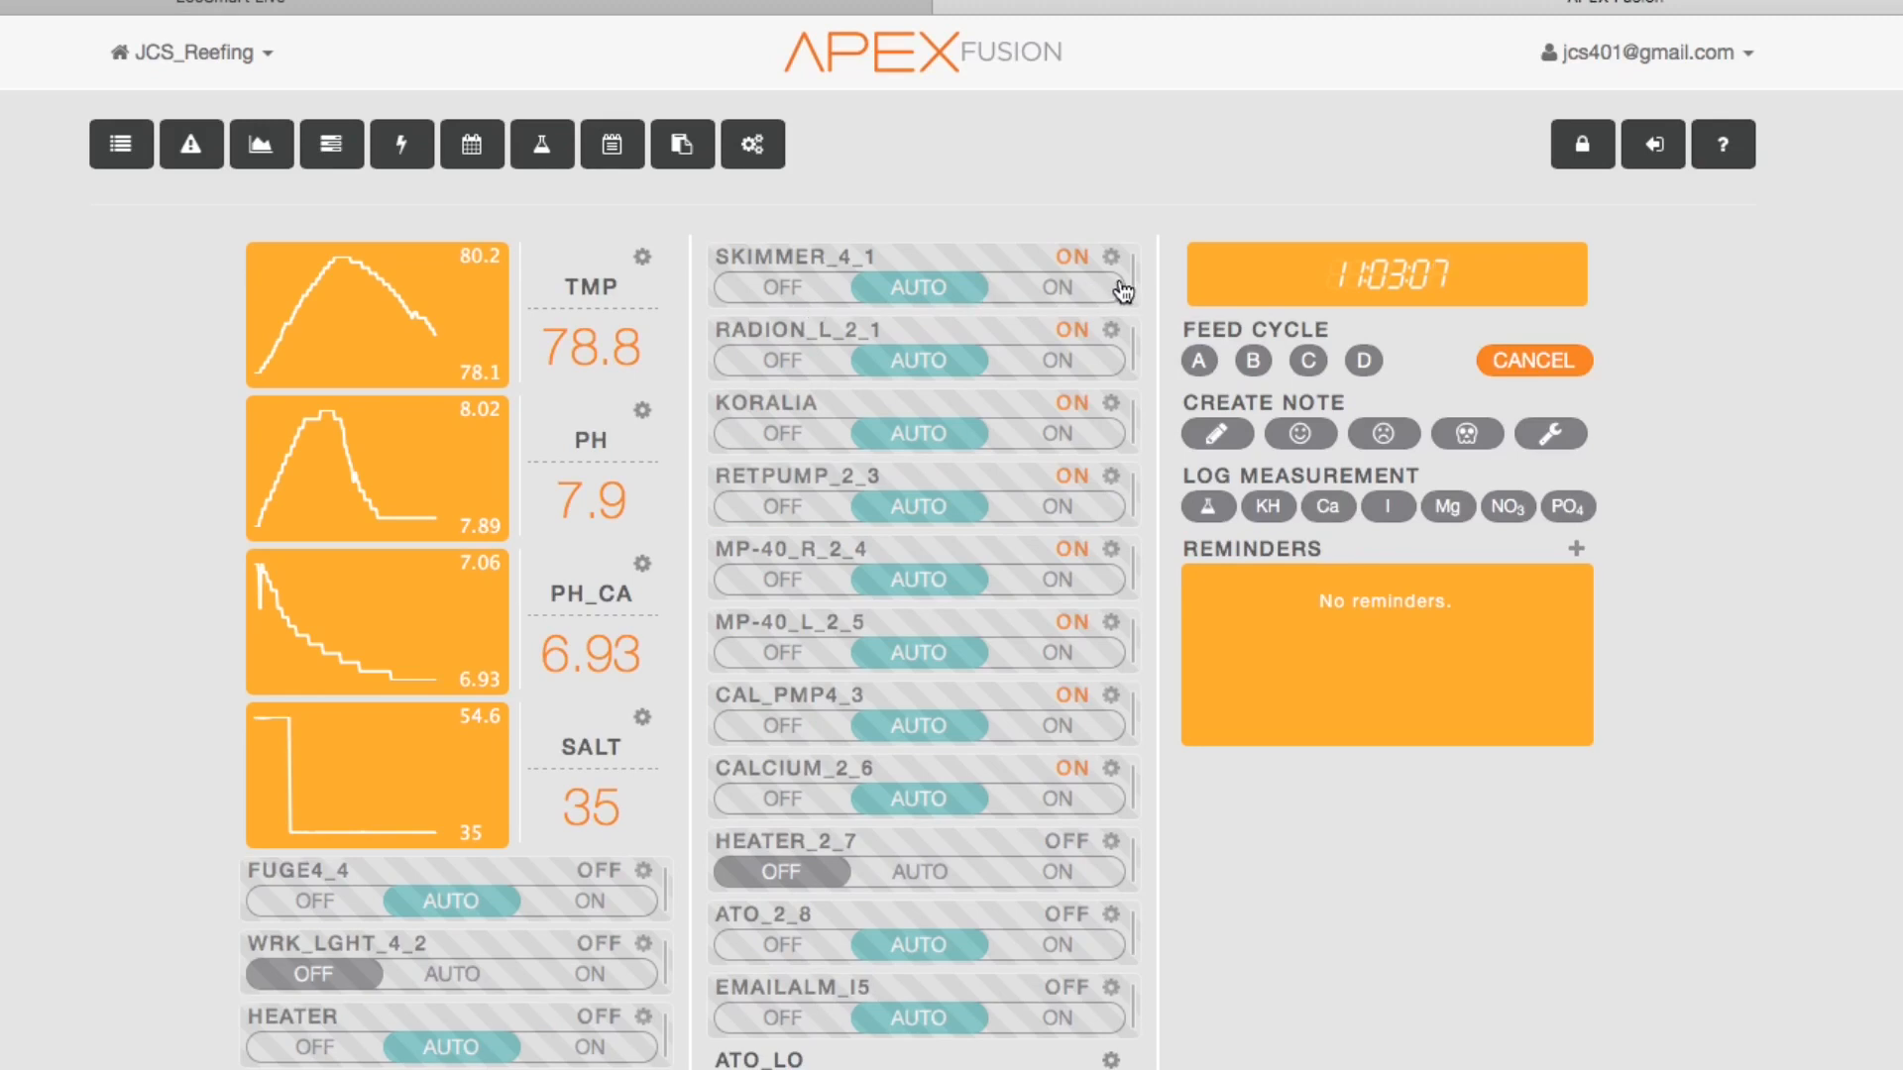
Add the rule 'If Oh_SHT CLOSED Then OFF' on line 7 of Cal_pmp4_3's program, fixing a stray s
{"action": "left_click", "coordinate": [1120, 739]}
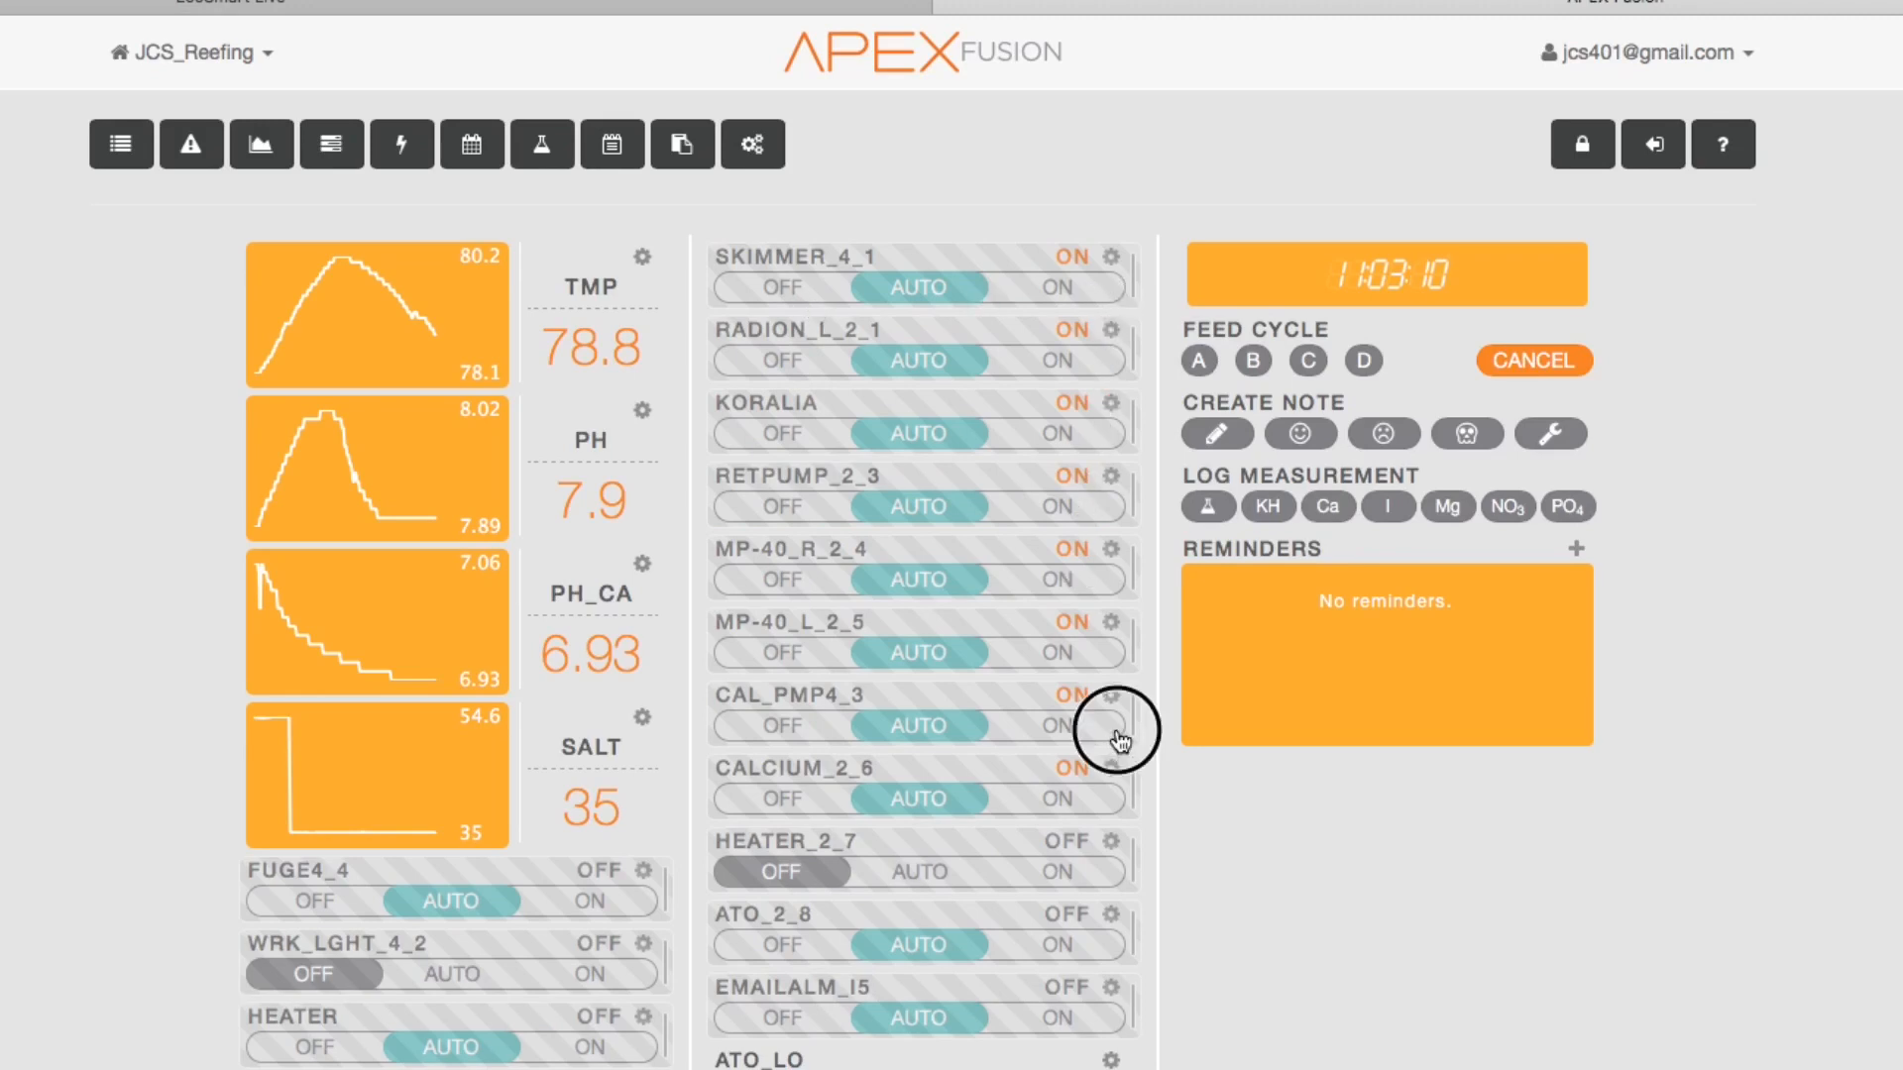
{"action": "left_click", "coordinate": [1113, 697]}
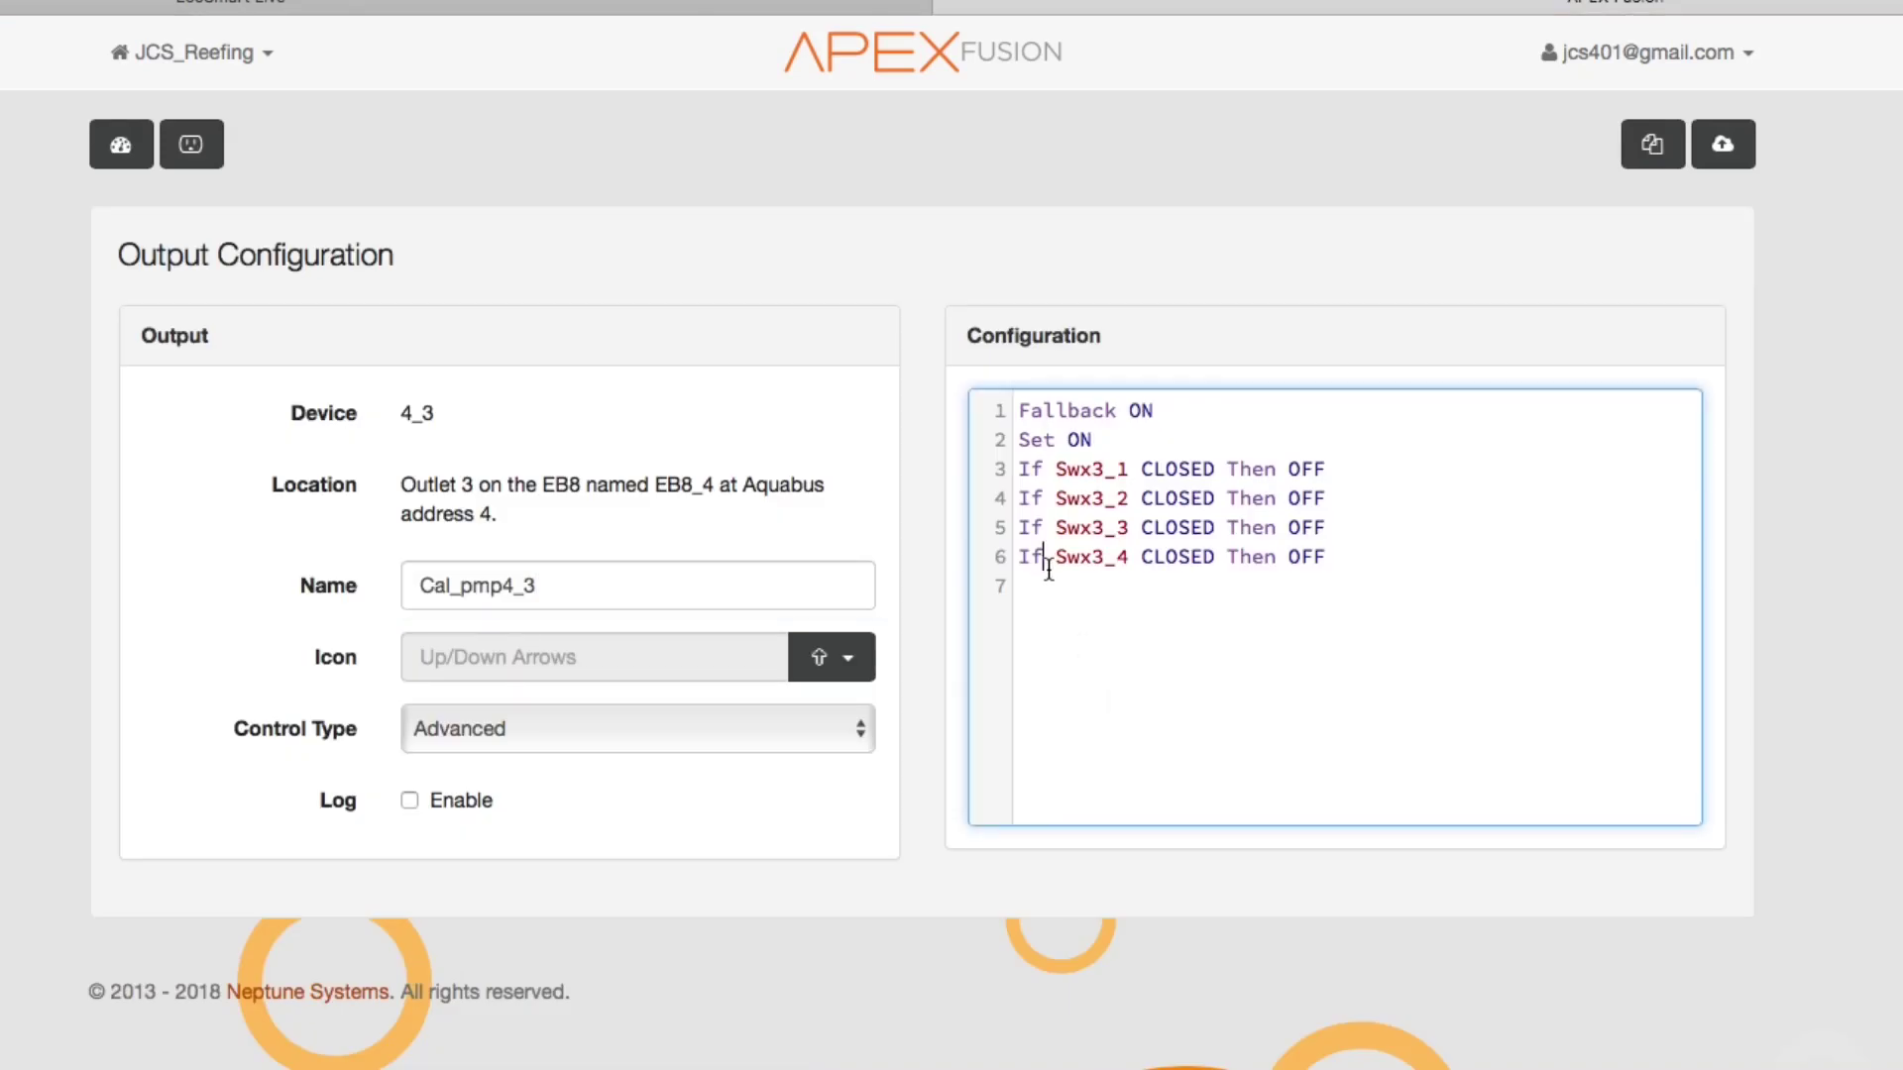
{"action": "left_click", "coordinate": [1048, 587]}
{"action": "type", "text": "i"}
{"action": "key", "text": "Return"}
{"action": "type", "text": "Oh_SHT s"}
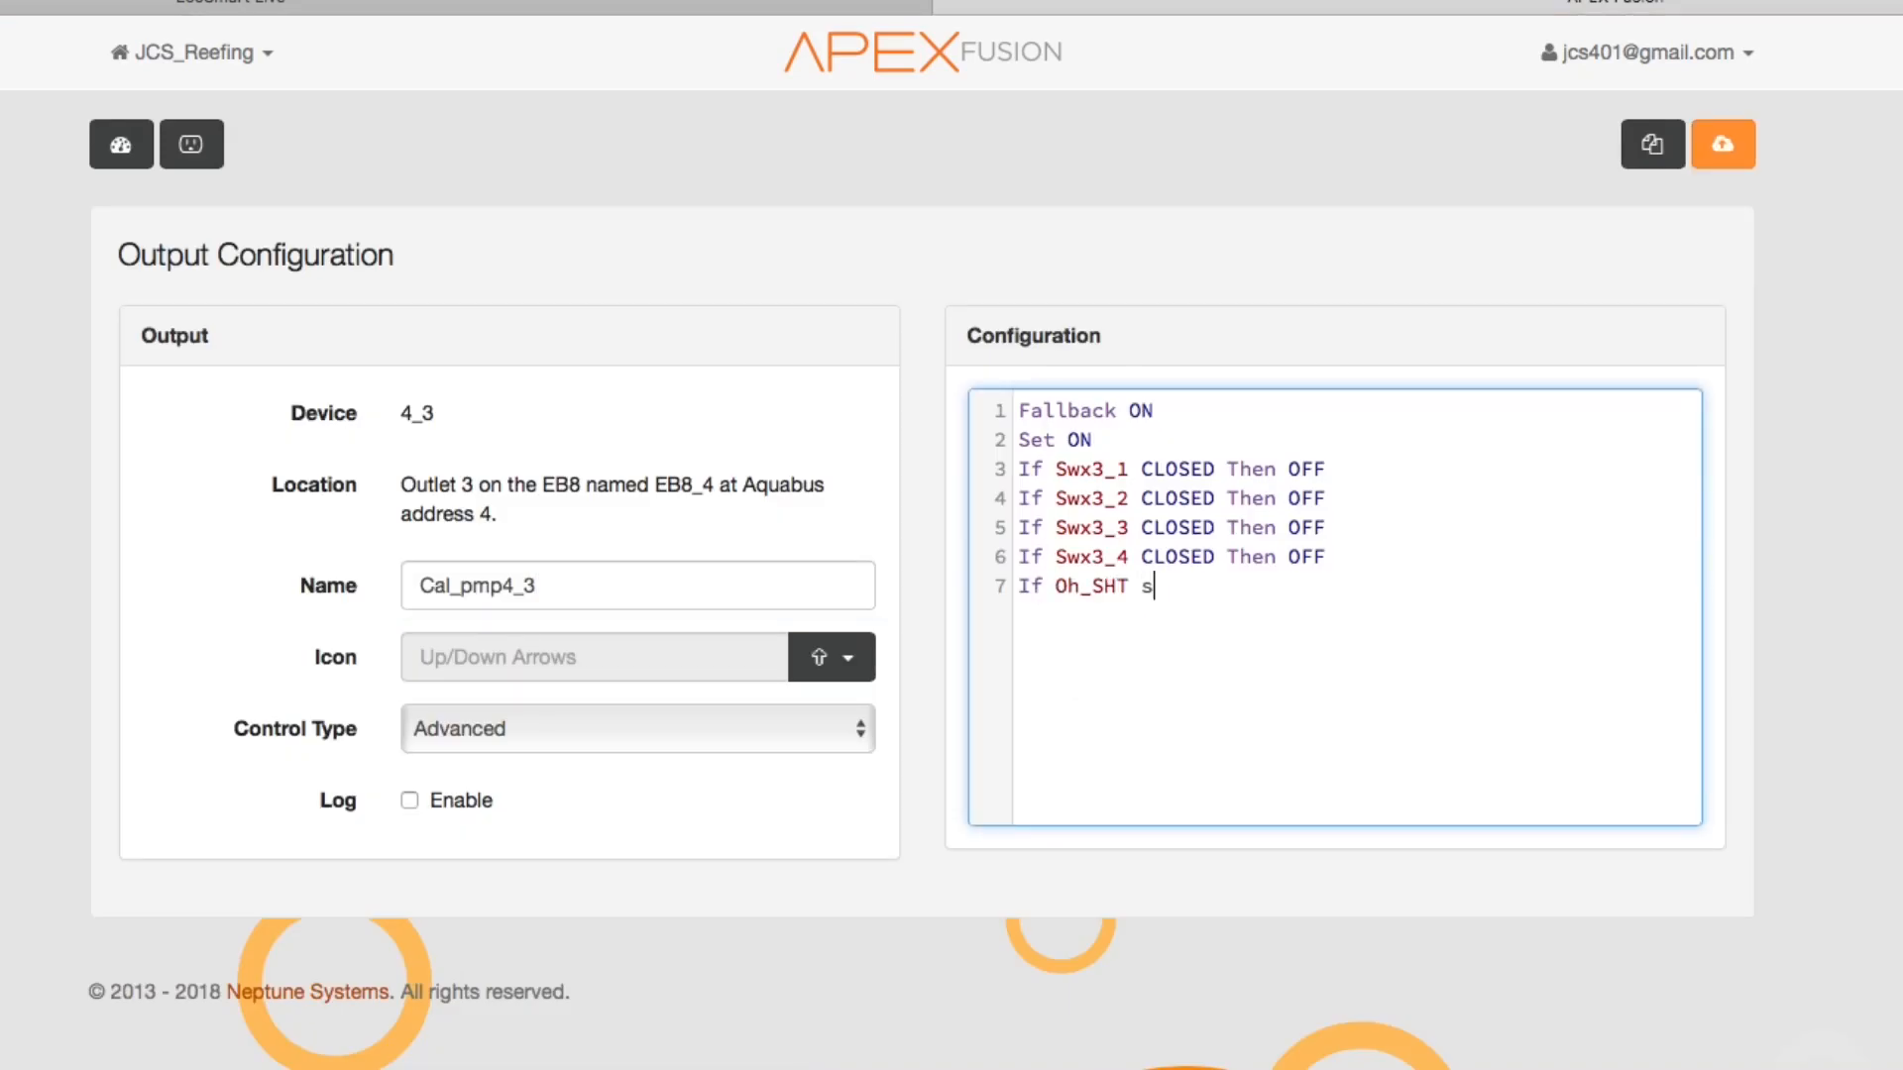
{"action": "key", "text": "Return"}
{"action": "left_click", "coordinate": [1159, 587]}
{"action": "key", "text": "BackSpace"}
{"action": "type", "text": "c"}
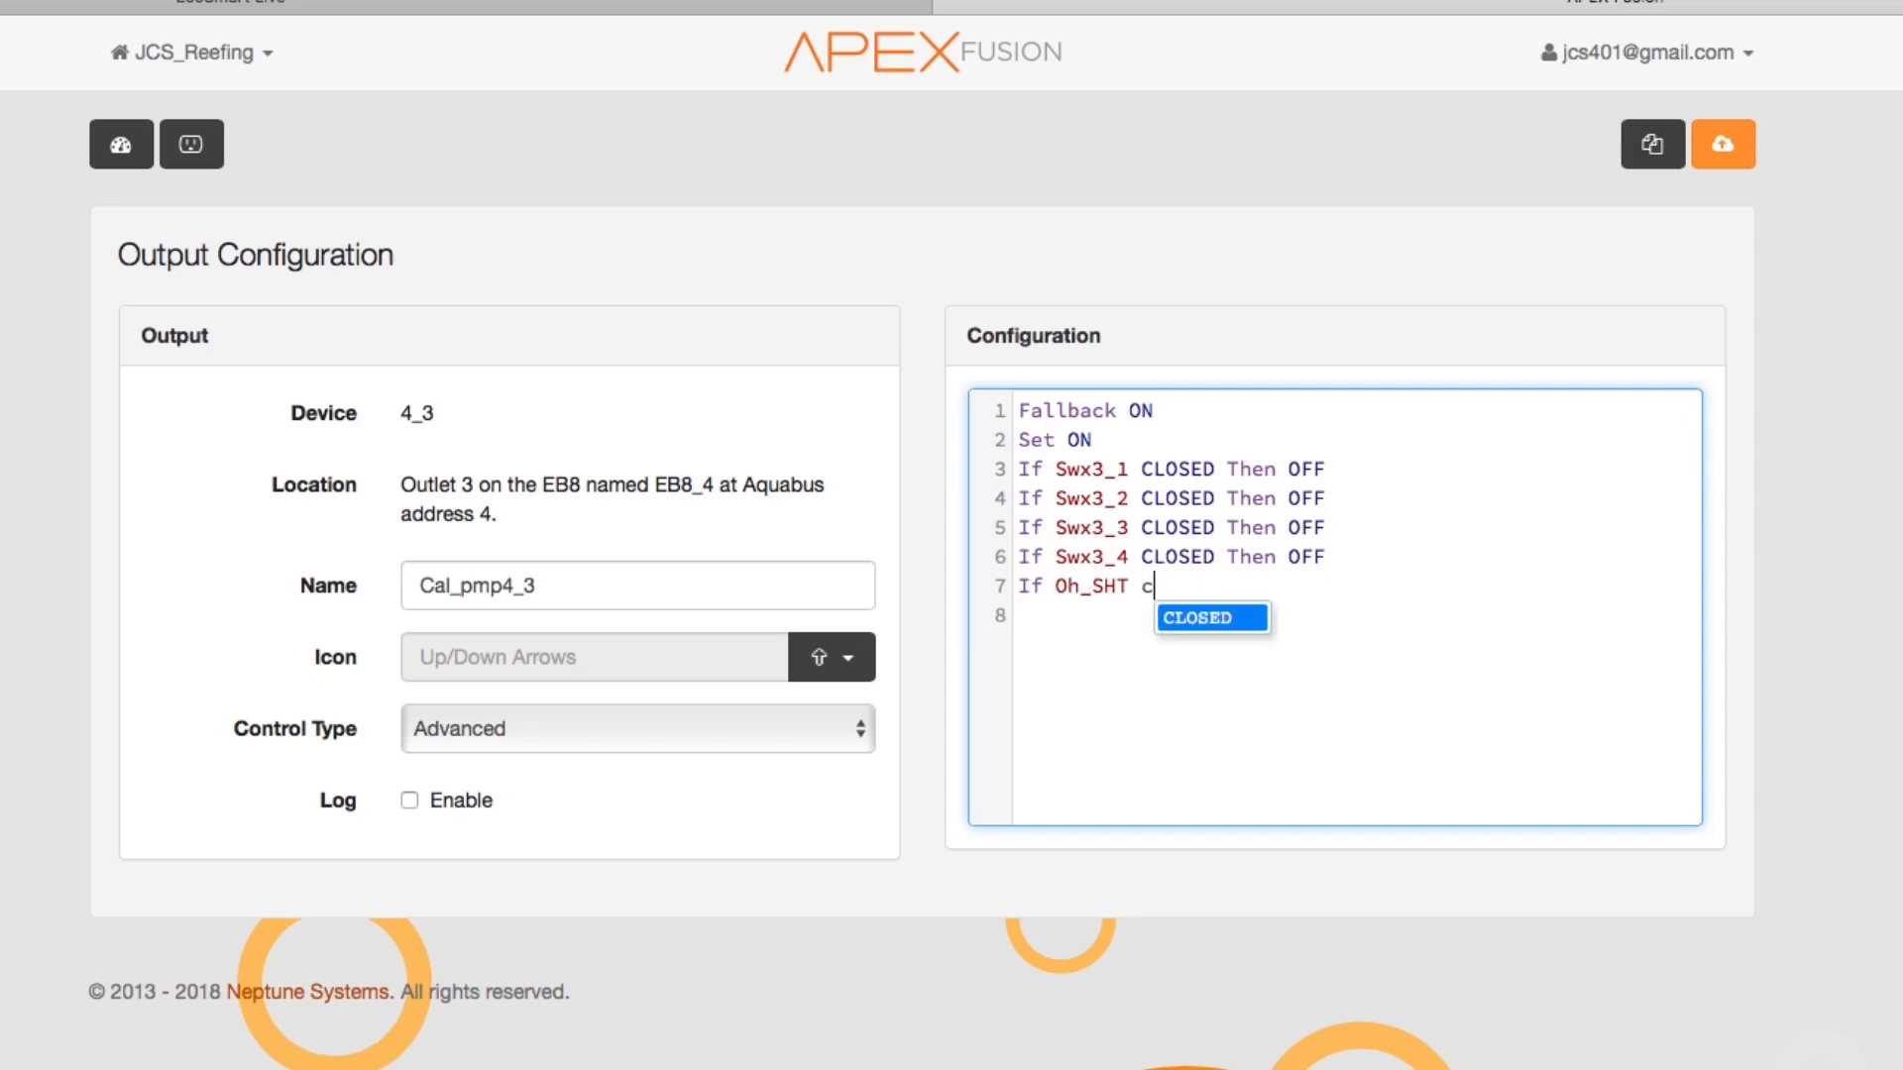
{"action": "key", "text": "Return"}
{"action": "type", "text": "t"}
{"action": "key", "text": "Return"}
{"action": "type", "text": "o"}
{"action": "key", "text": "Return"}
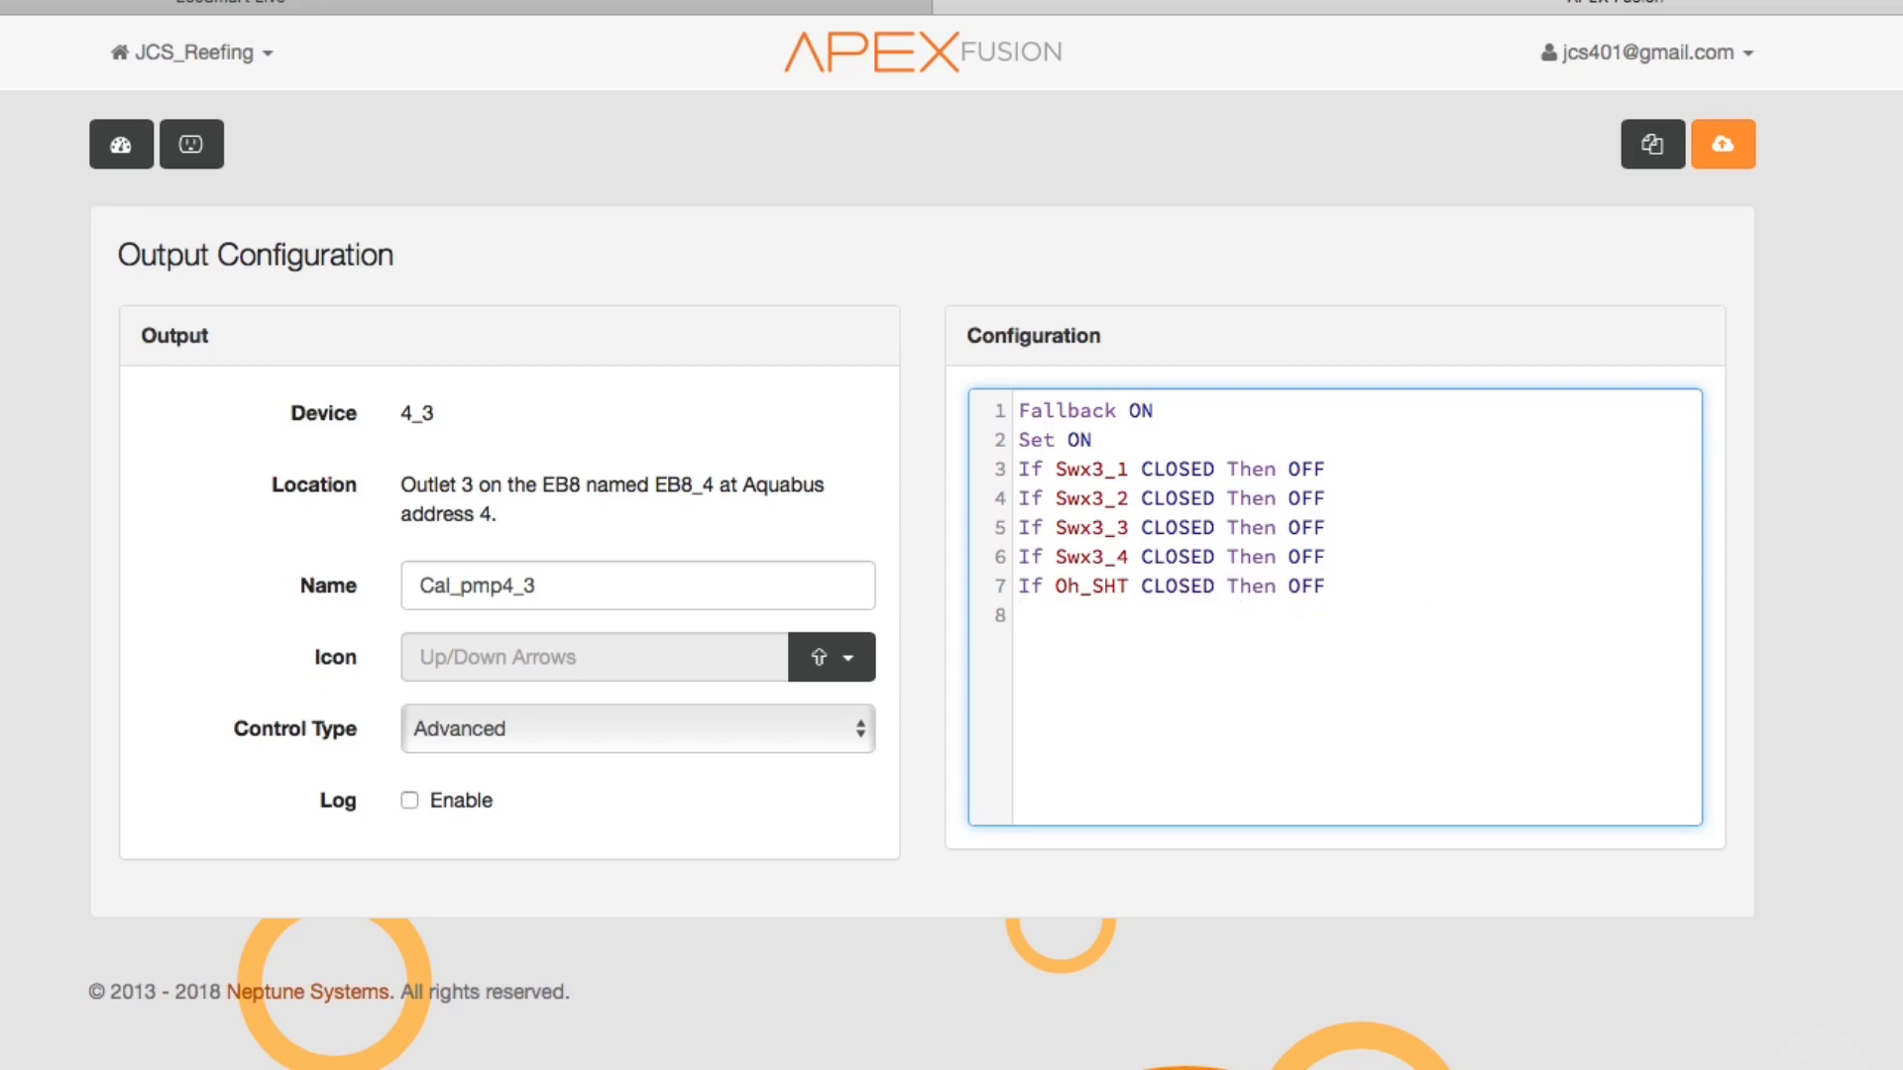
Send the Cal_pmp4_3 program to the Apex and return to the dashboard
{"action": "left_click", "coordinate": [1723, 144]}
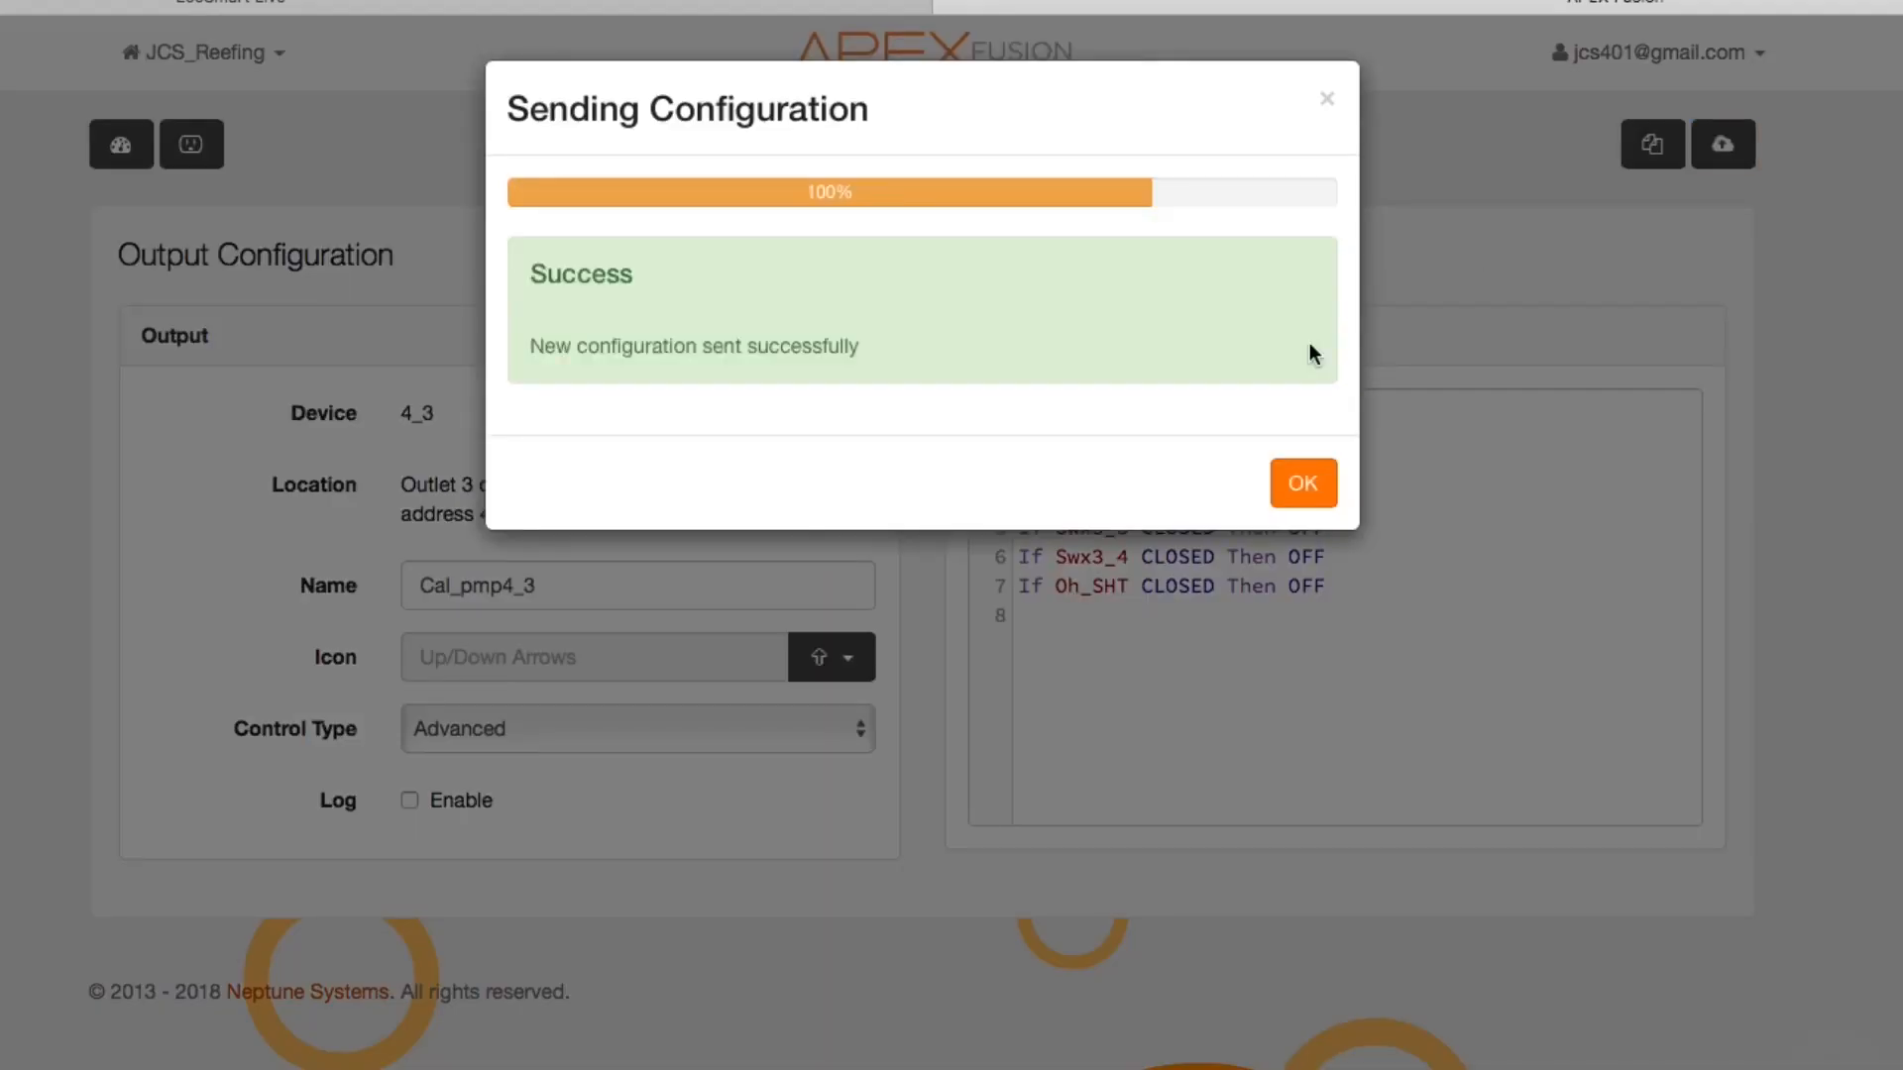
{"action": "left_click", "coordinate": [1305, 493]}
{"action": "left_click", "coordinate": [120, 144]}
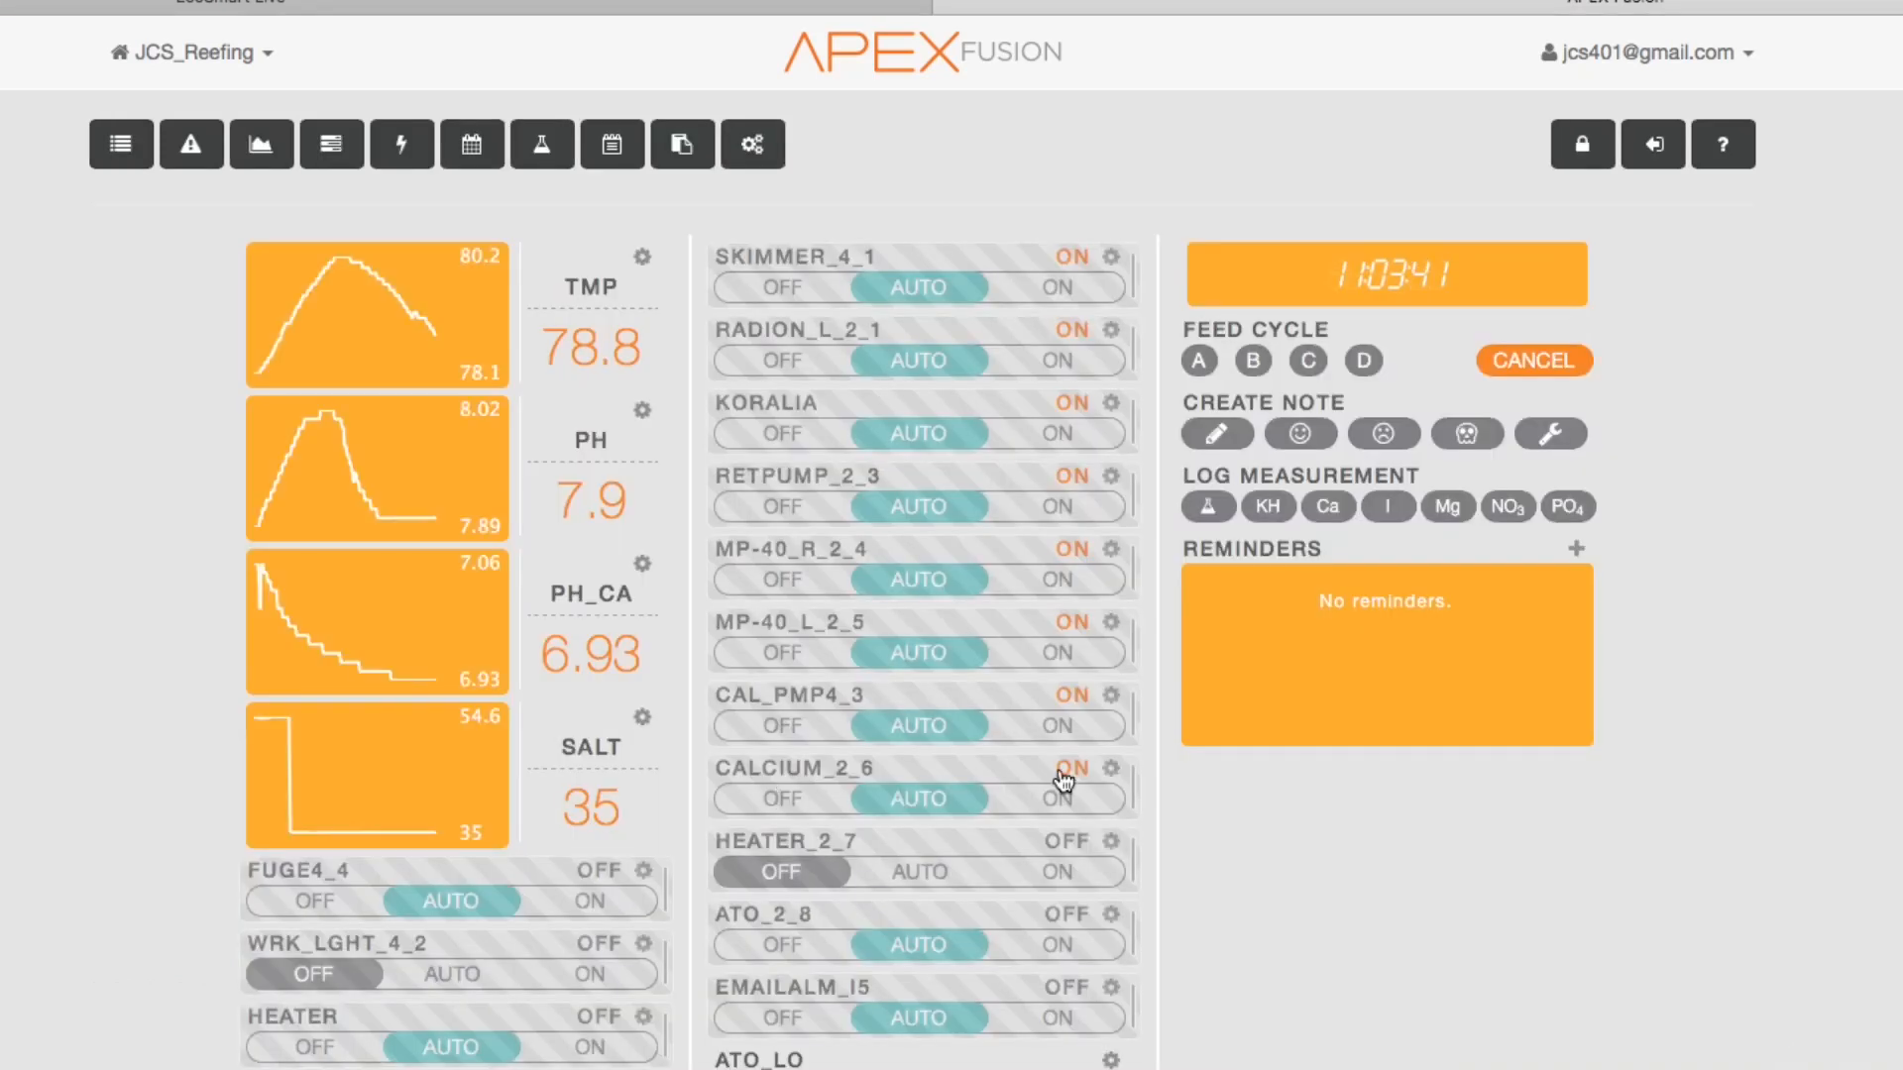
Open the Calcium_2_6 output's configuration
{"action": "left_click", "coordinate": [1109, 768]}
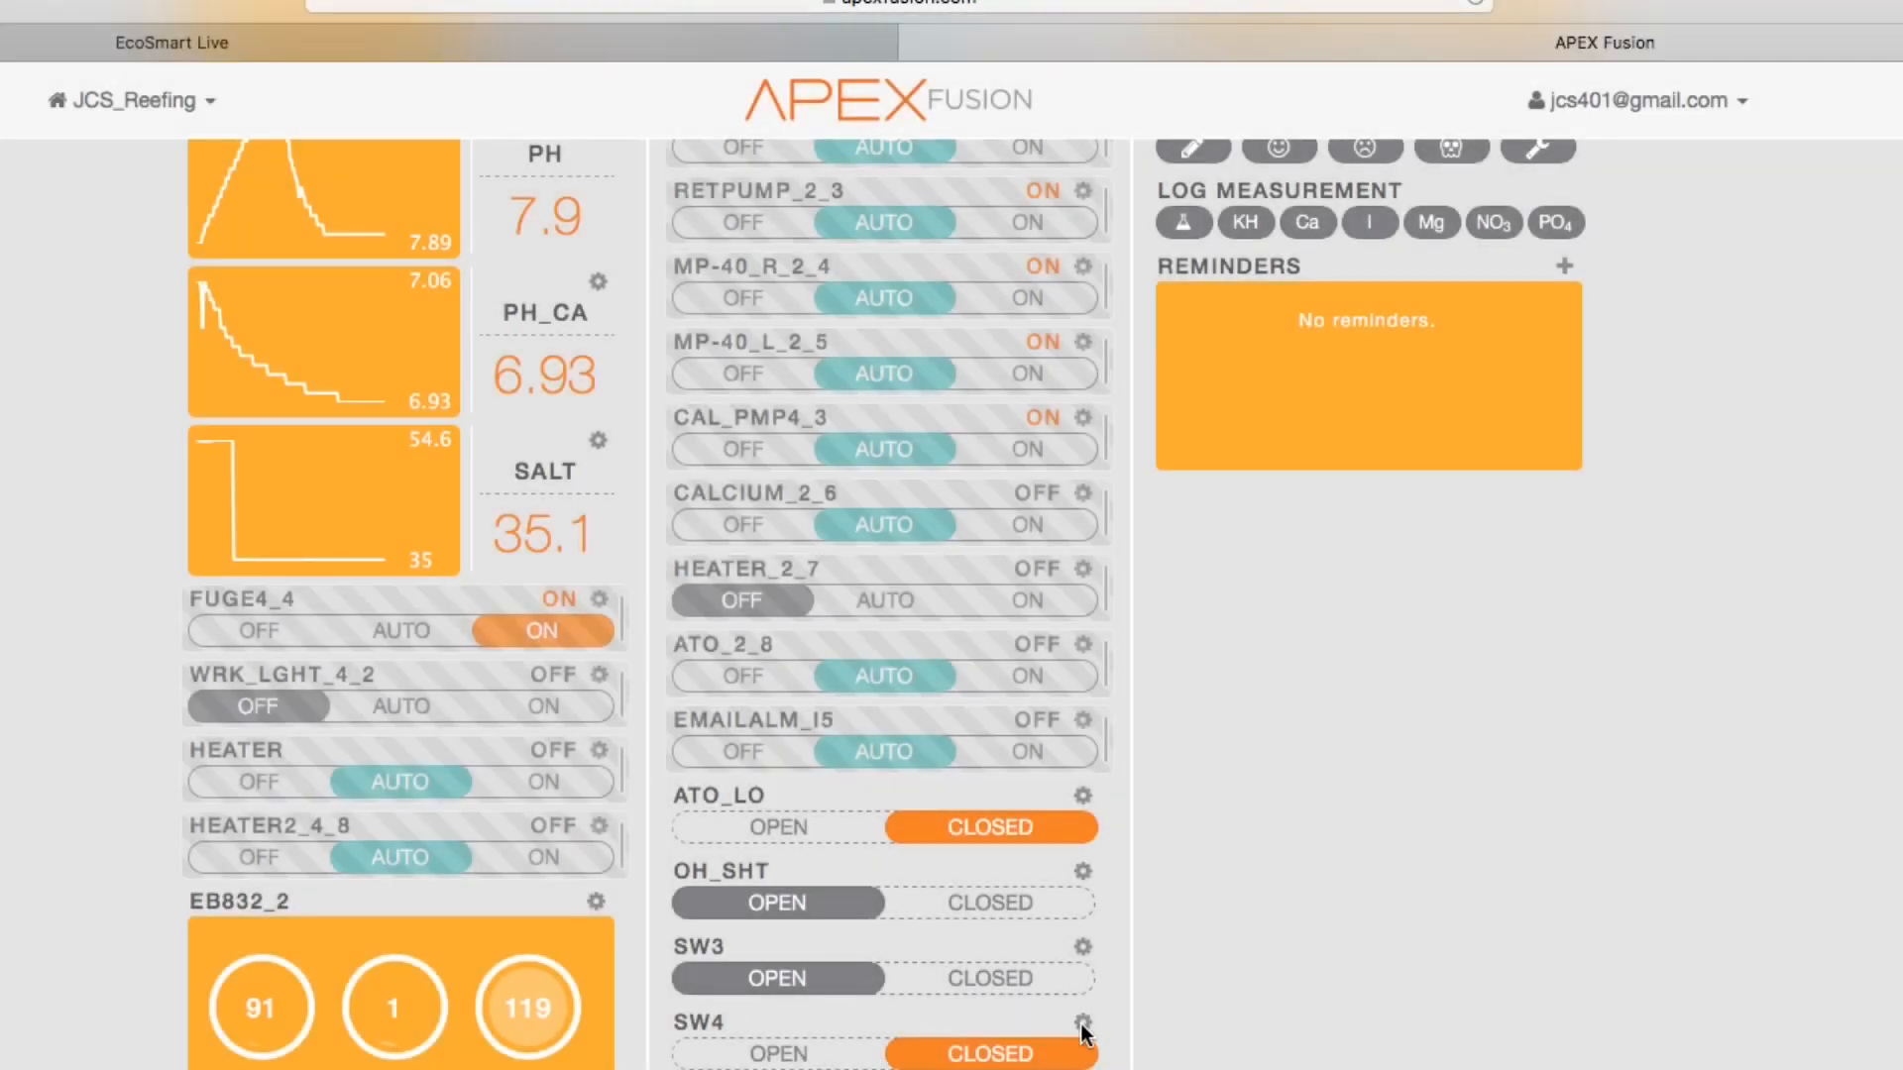
Rename digital switch 4 from Sw4 to WtrCng and send it to the Apex
{"action": "left_click", "coordinate": [1083, 1030]}
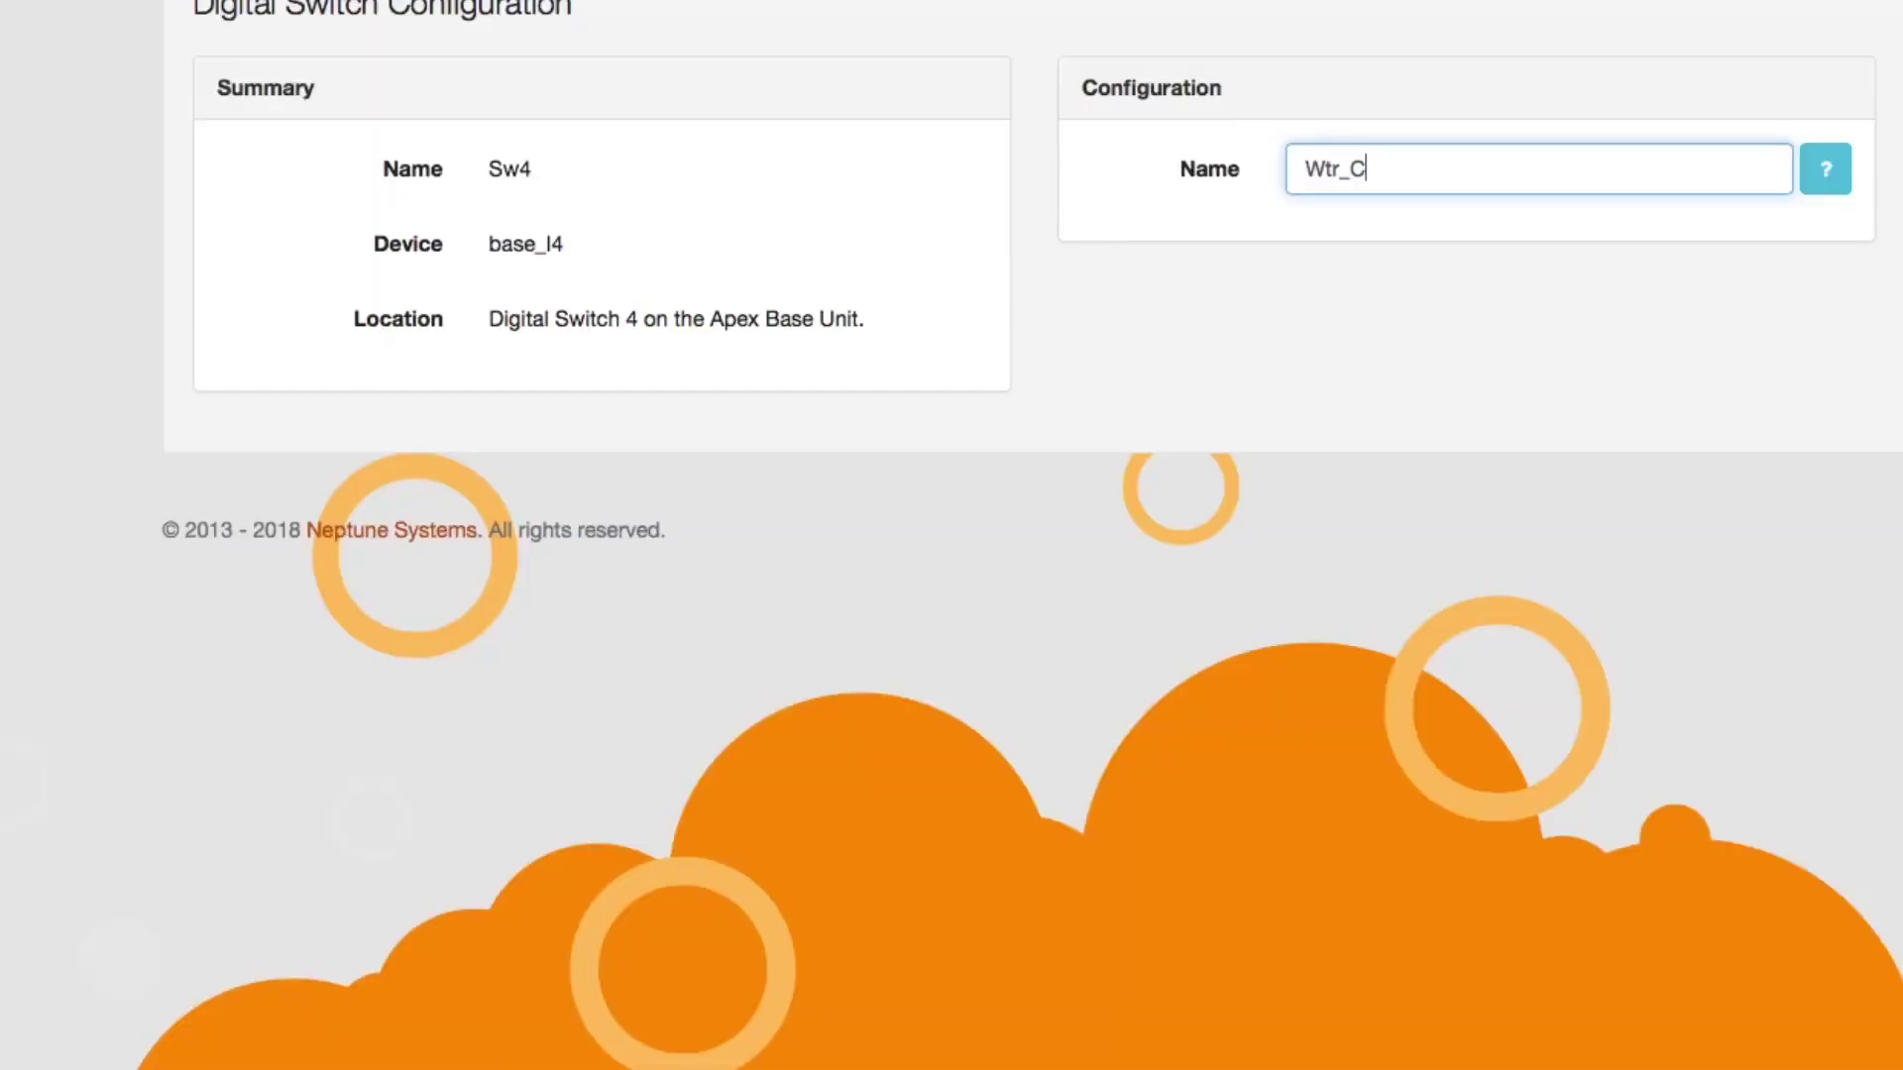
{"action": "type", "text": "n"}
{"action": "key", "text": "BackSpace"}
{"action": "key", "text": "BackSpace"}
{"action": "key", "text": "BackSpace"}
{"action": "key", "text": "BackSpace"}
{"action": "type", "text": "C"}
{"action": "type", "text": "ng"}
{"action": "key", "text": "Return"}
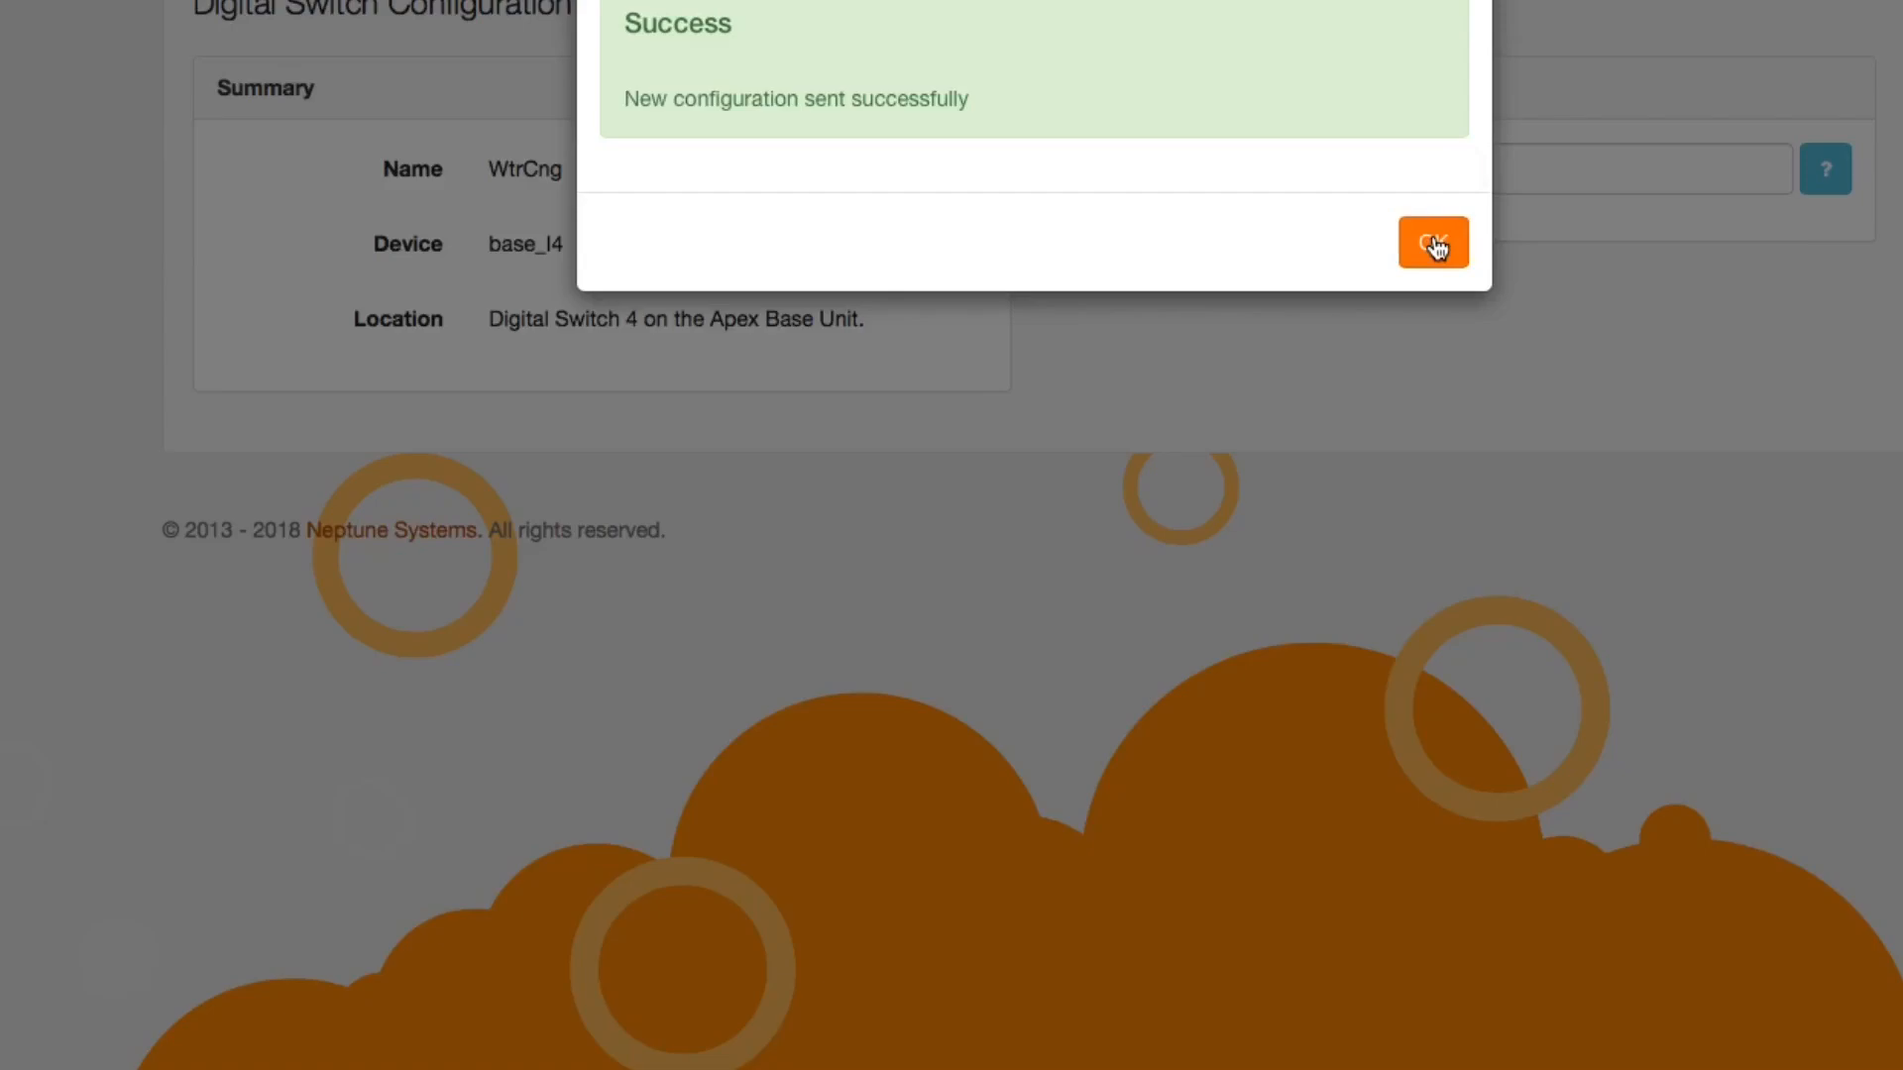
{"action": "left_click", "coordinate": [1432, 243]}
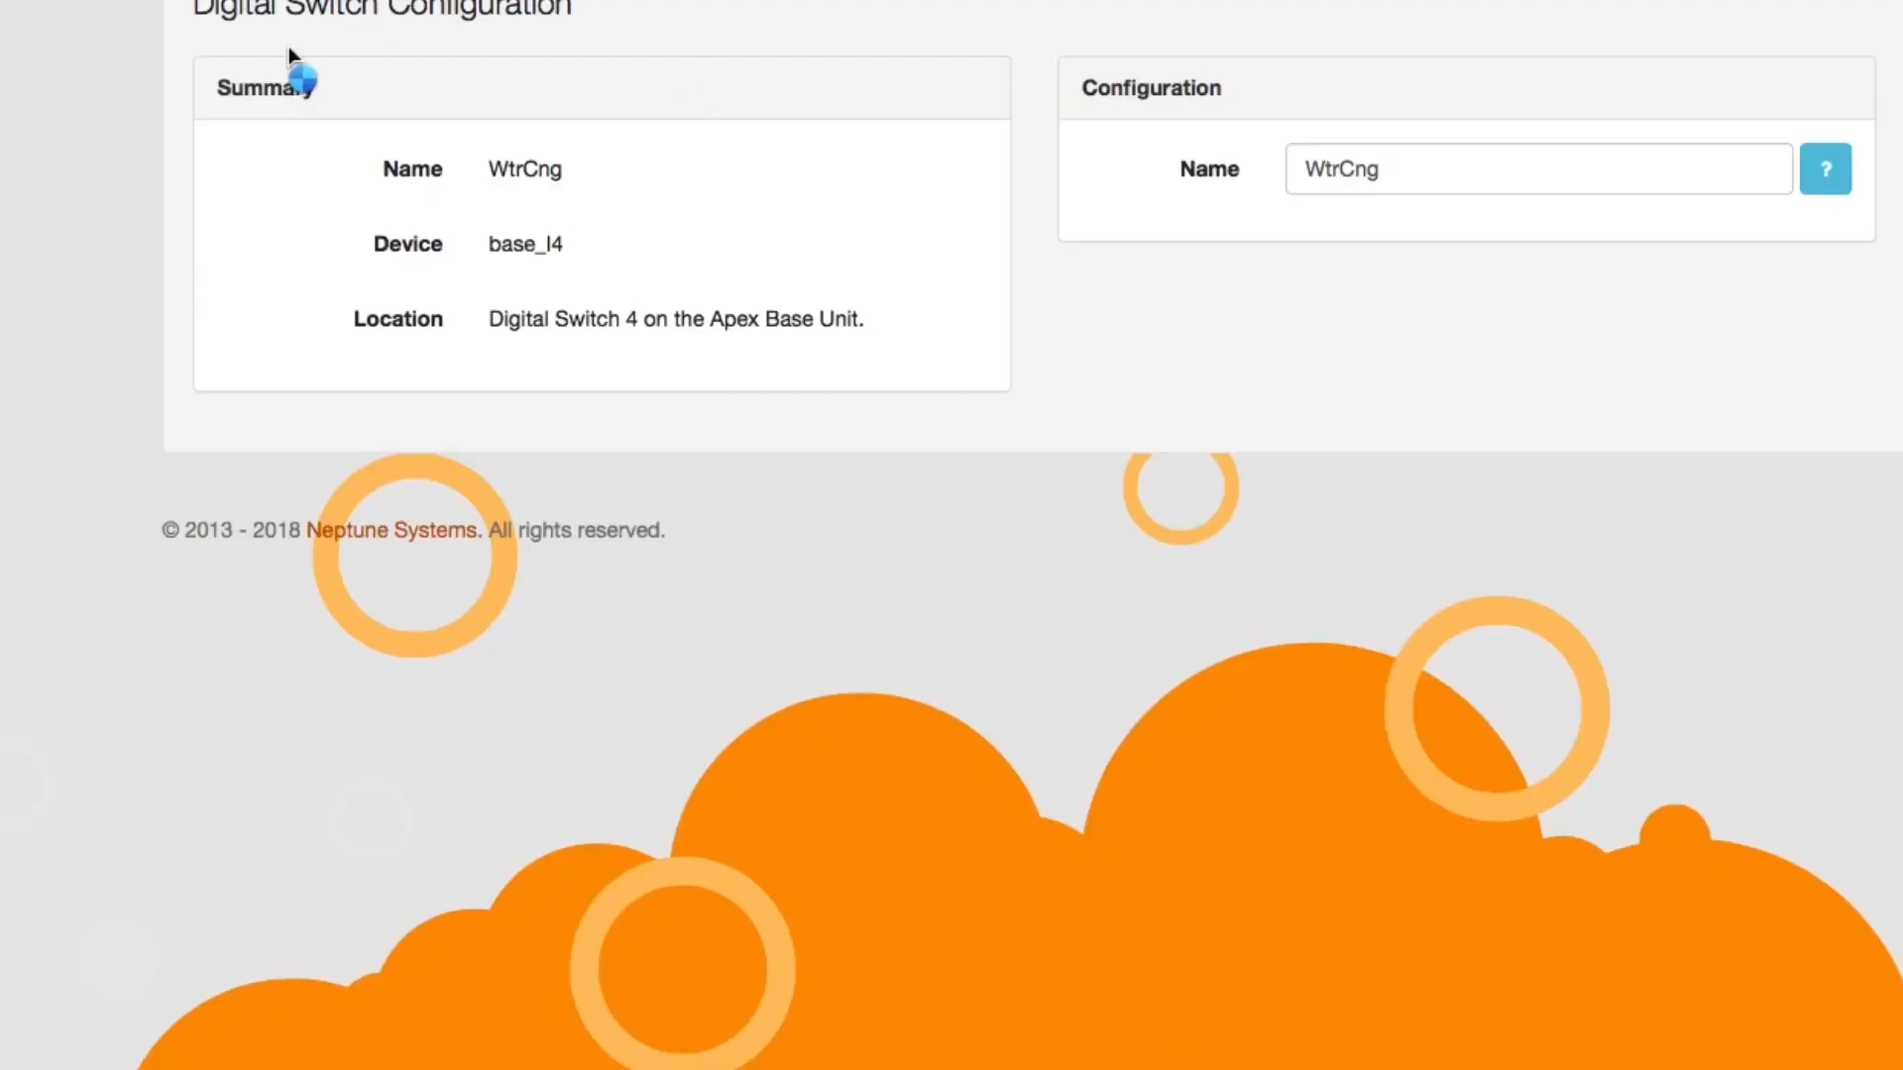
{"action": "scroll", "coordinate": [1074, 830], "scroll_direction": "down", "scroll_amount": 1}
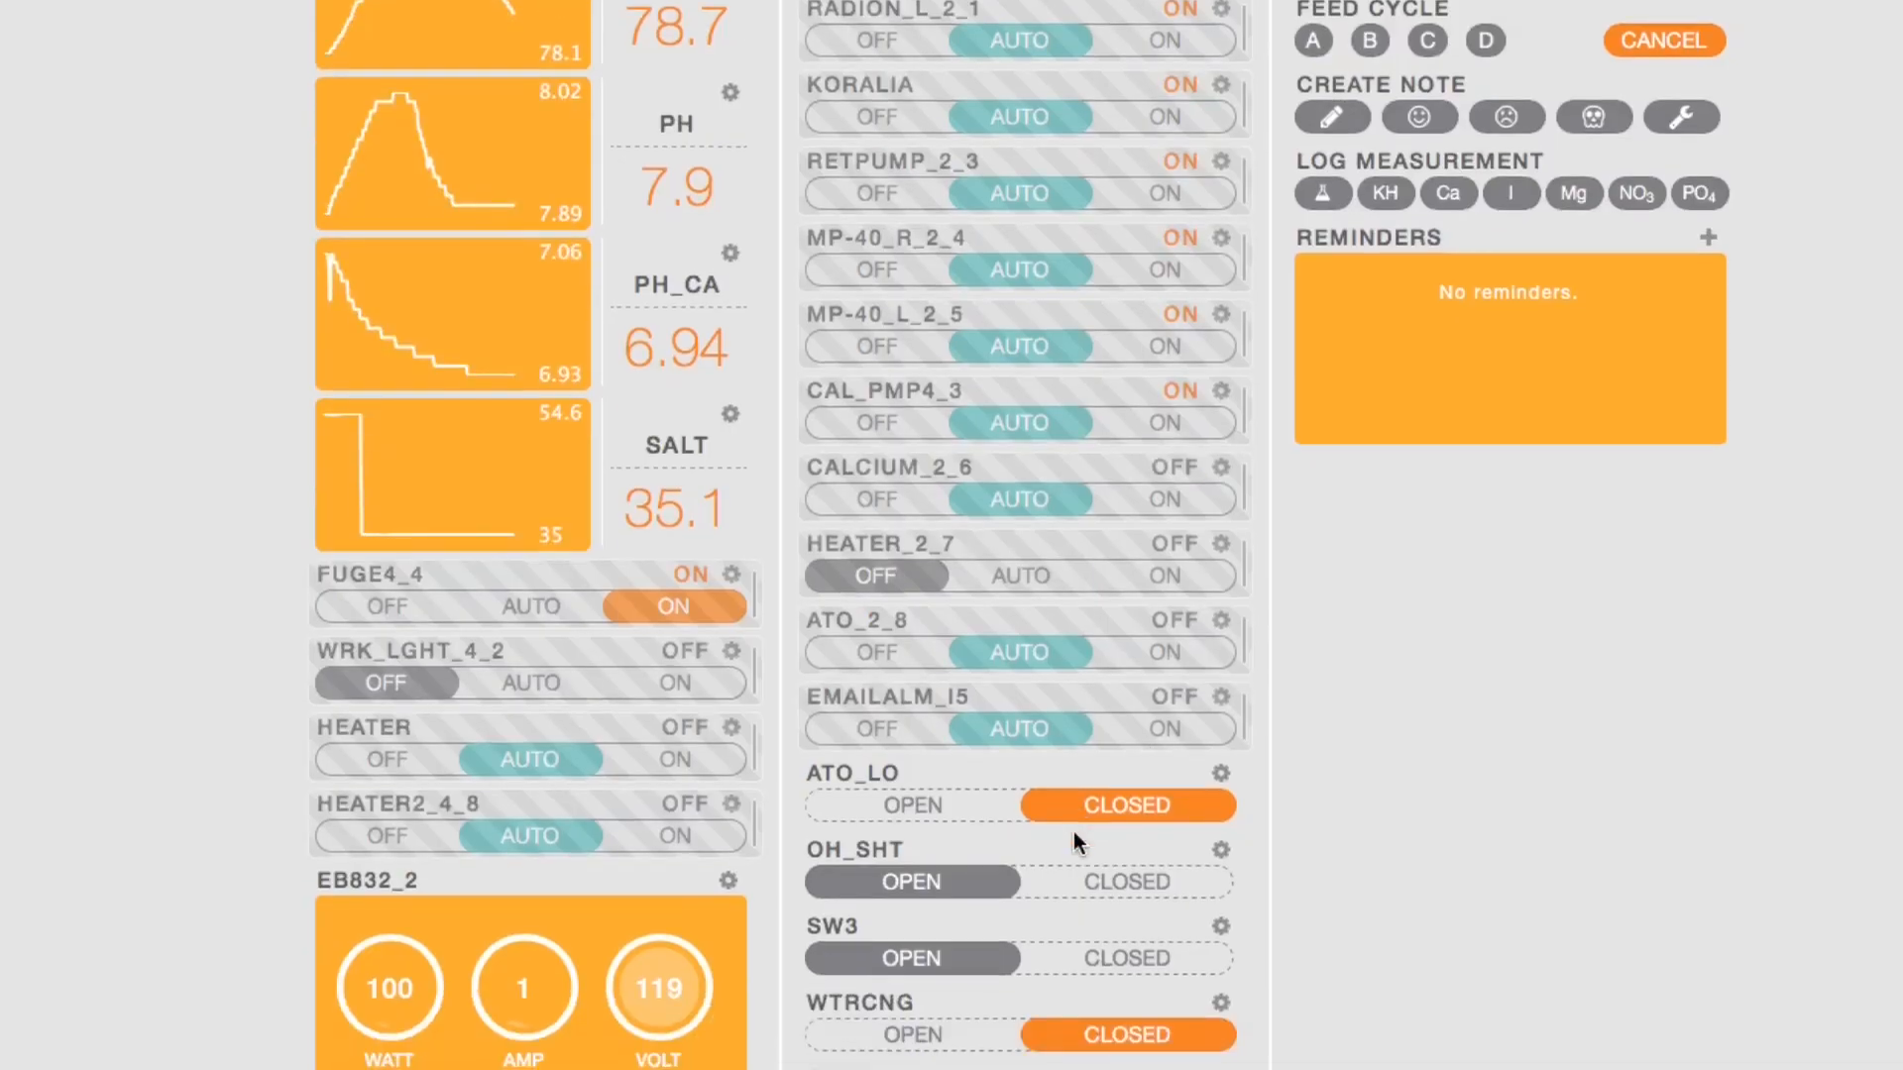
{"action": "scroll", "coordinate": [884, 987], "scroll_direction": "down", "scroll_amount": 3}
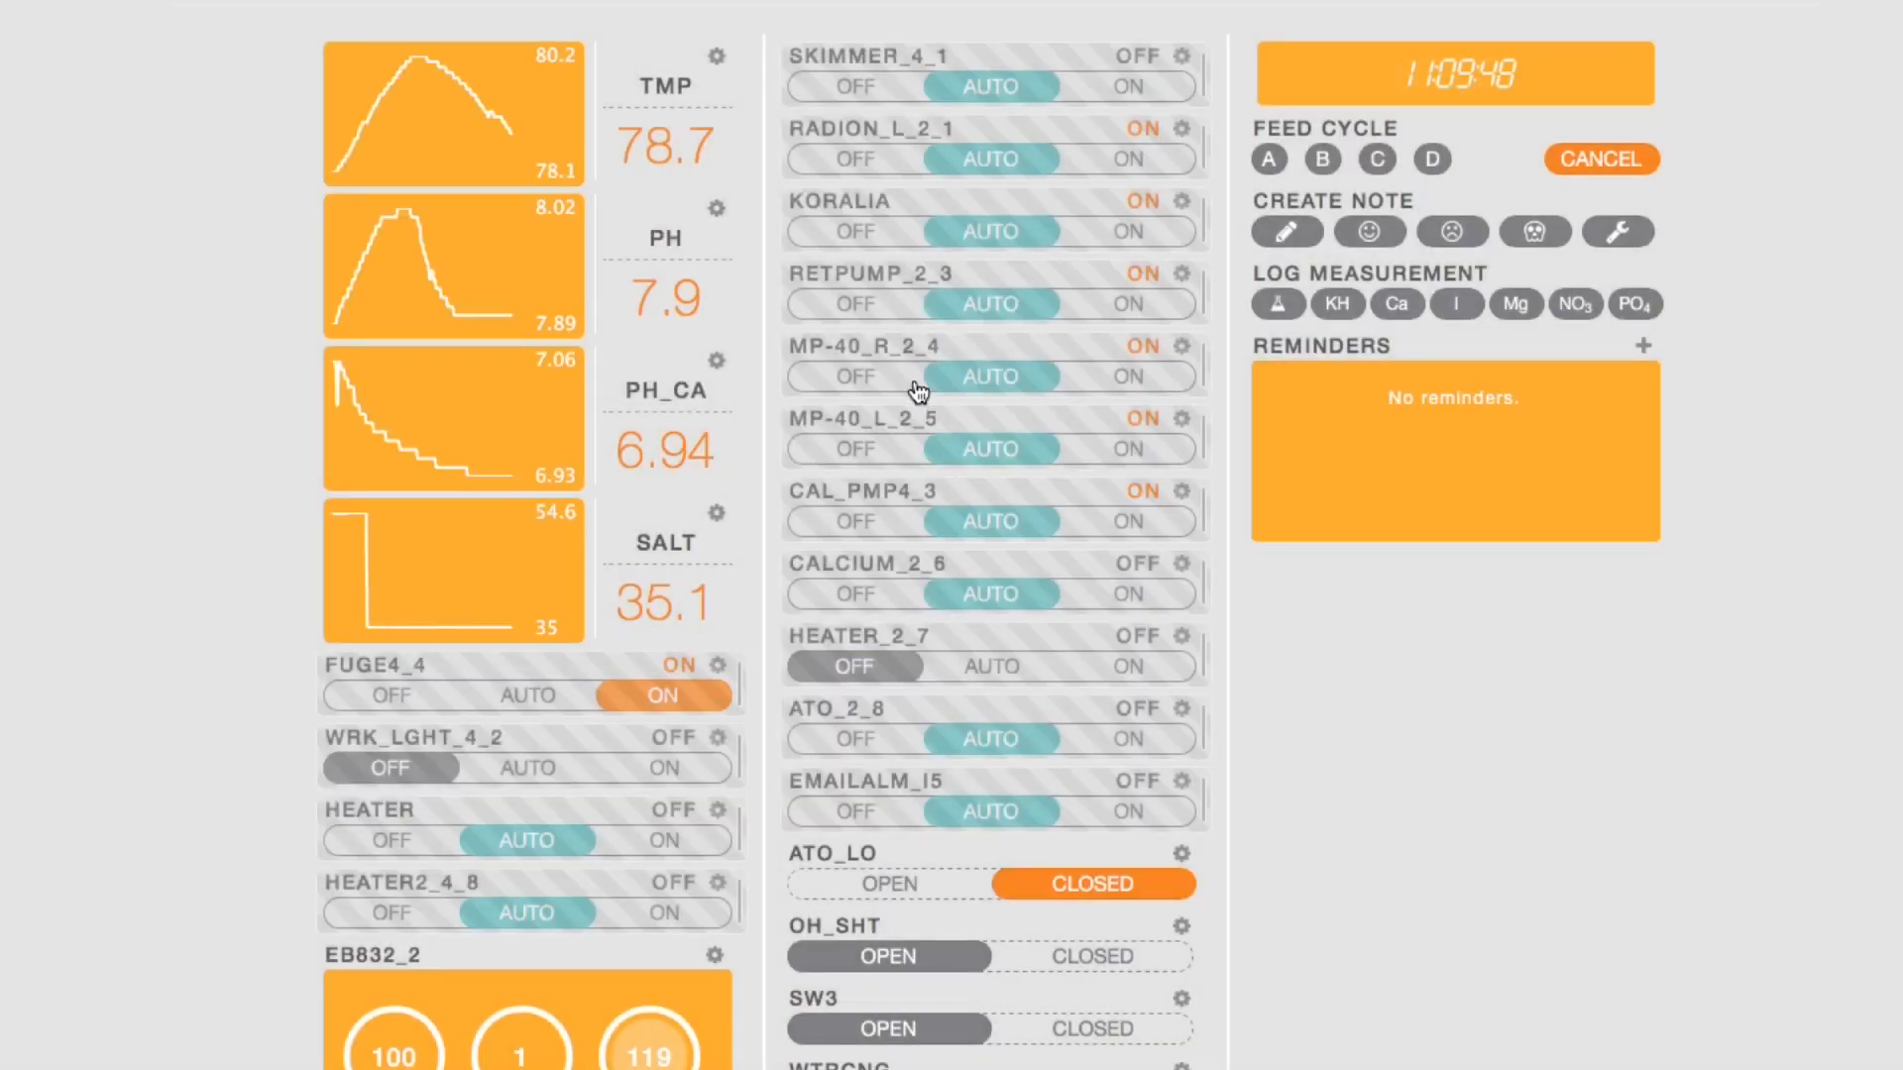
Add 'If WtrCng CLOSED Then OFF' to MP-40_R_2_4's program and send it to the Apex
{"action": "left_click", "coordinate": [1181, 347]}
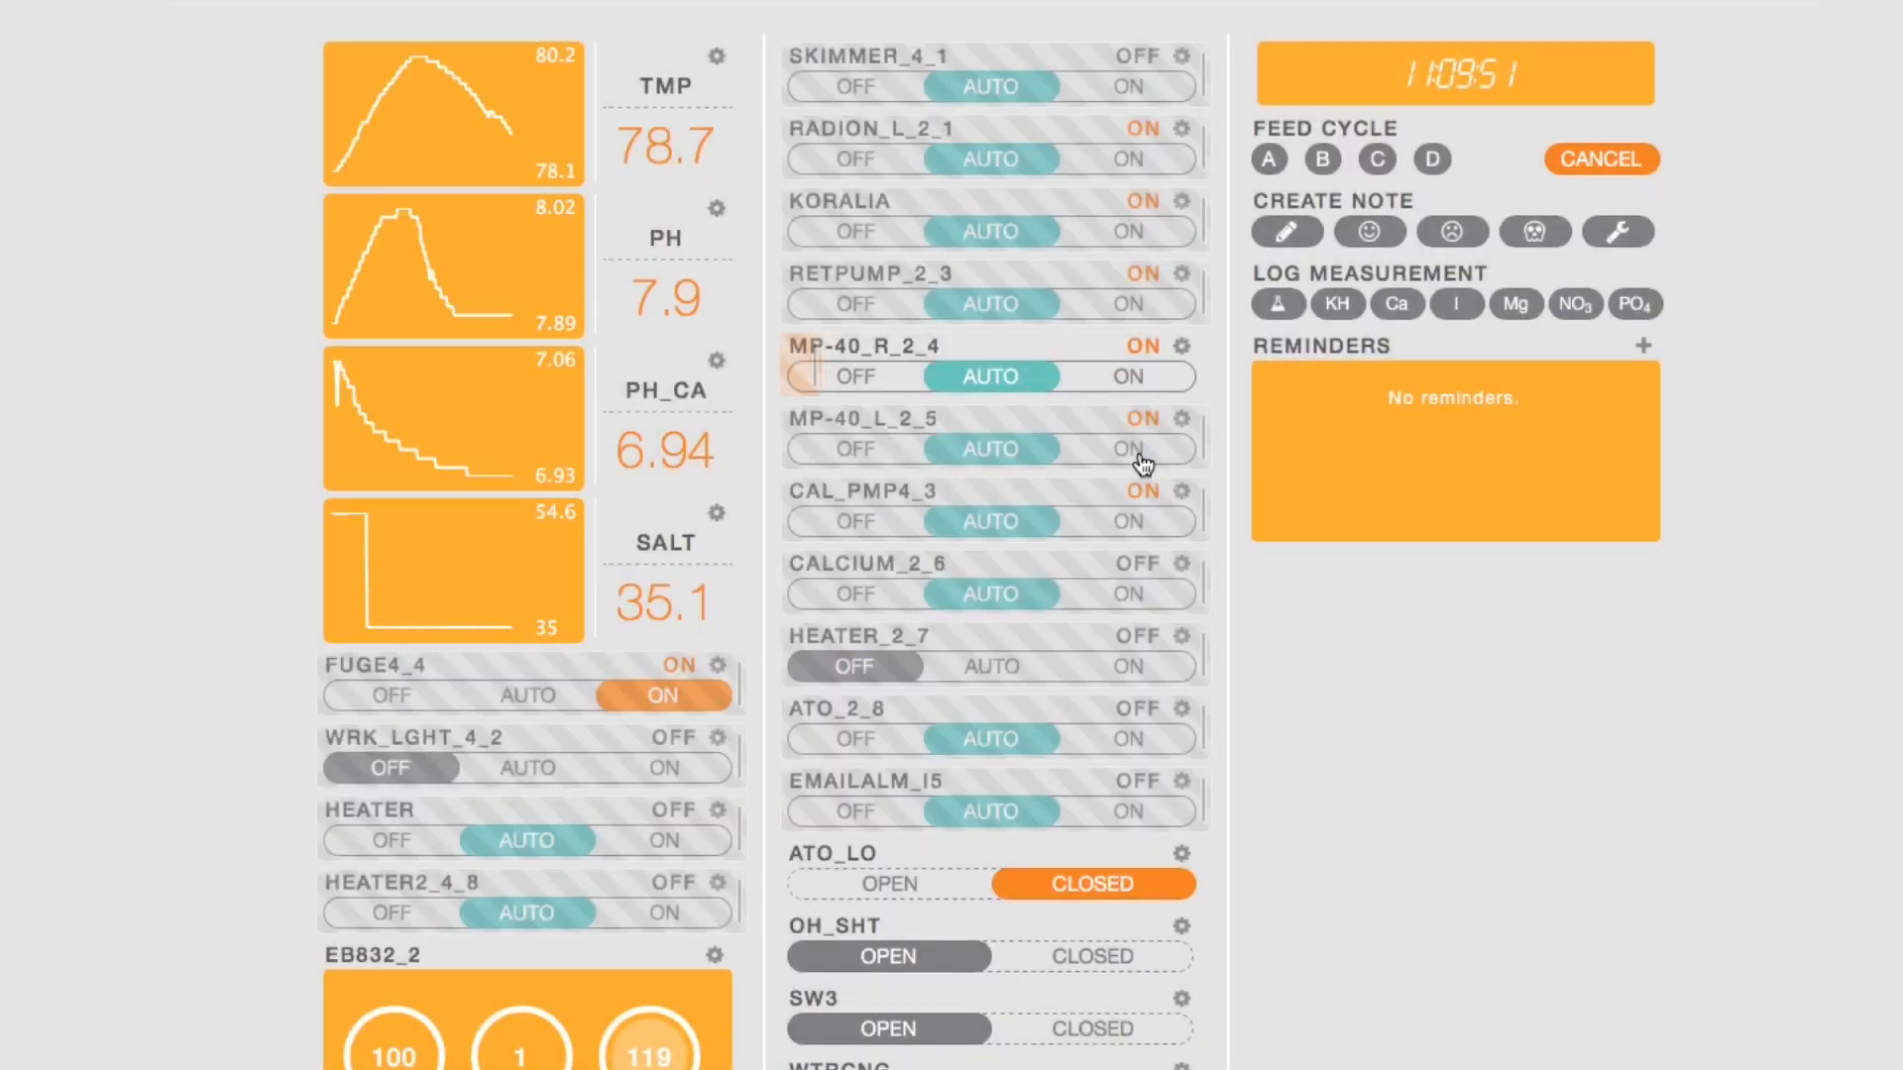
{"action": "left_click", "coordinate": [1178, 419]}
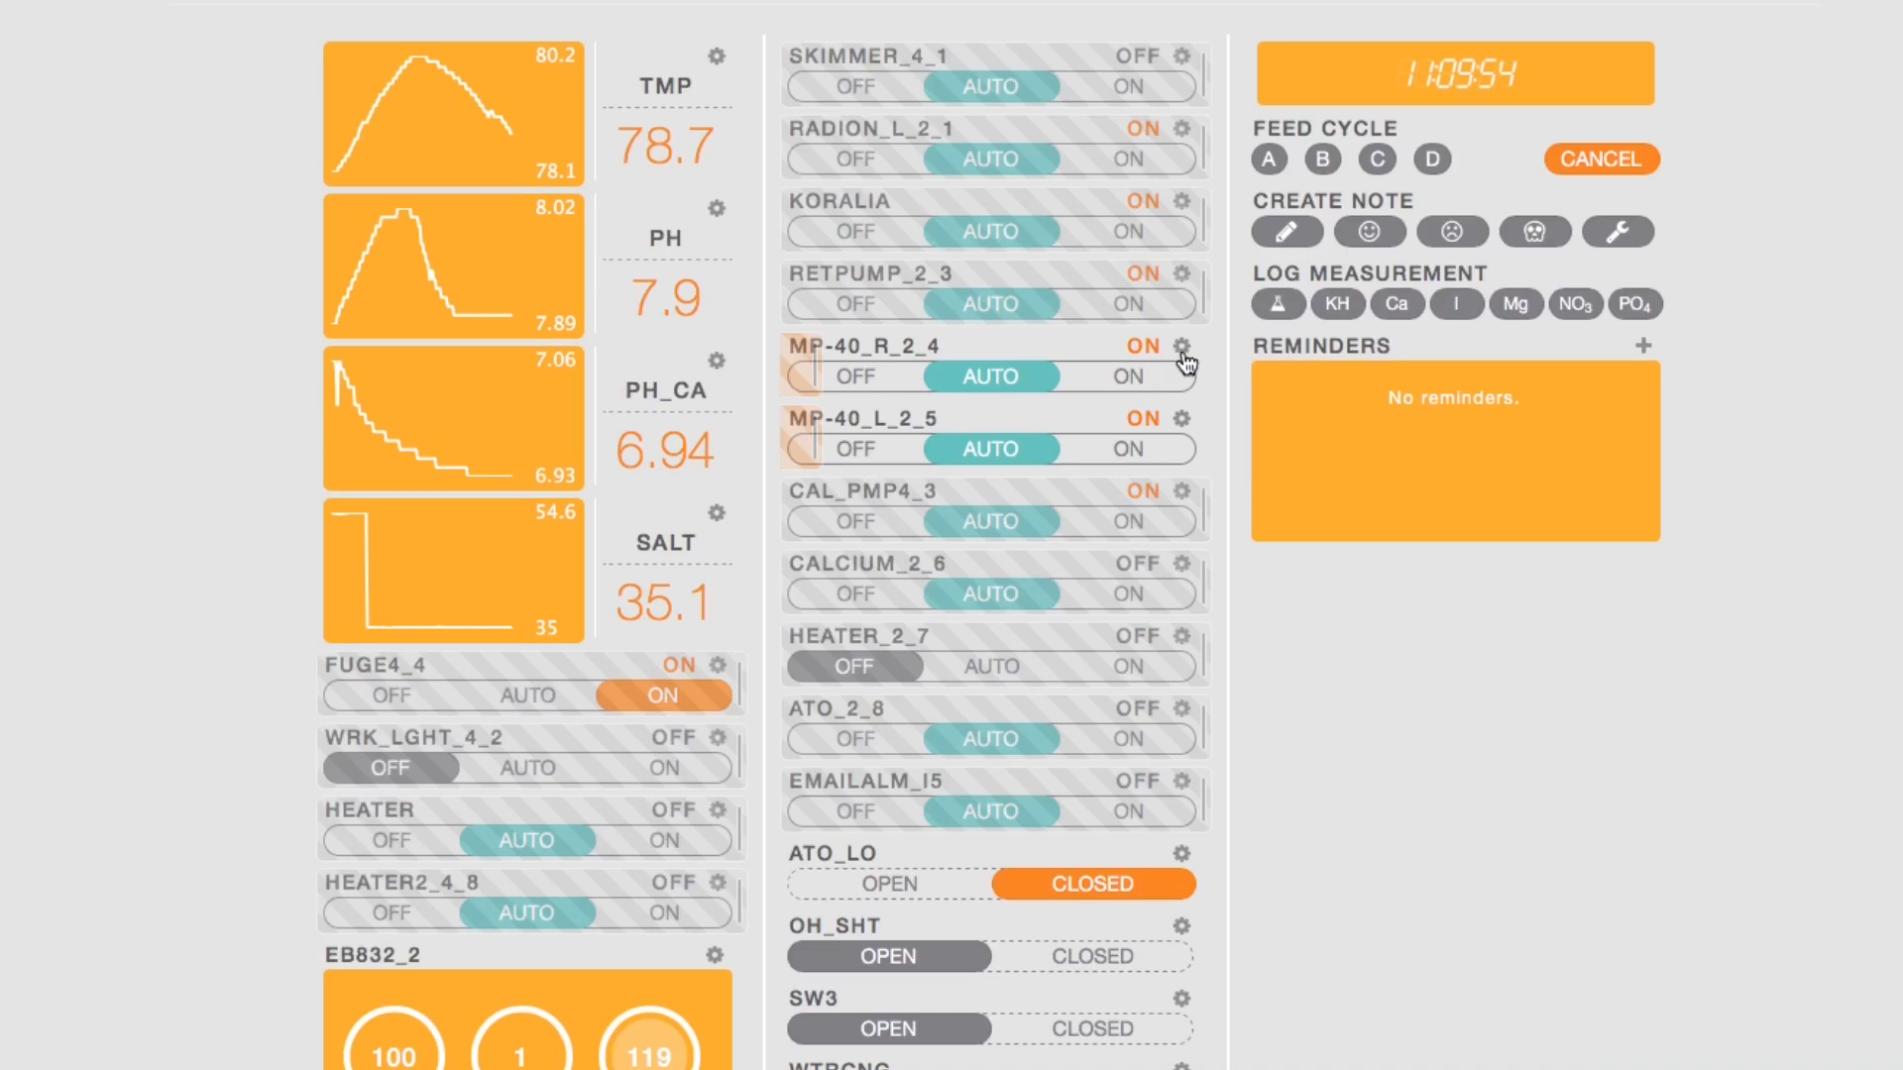
{"action": "left_click", "coordinate": [1181, 350]}
{"action": "type", "text": "If "}
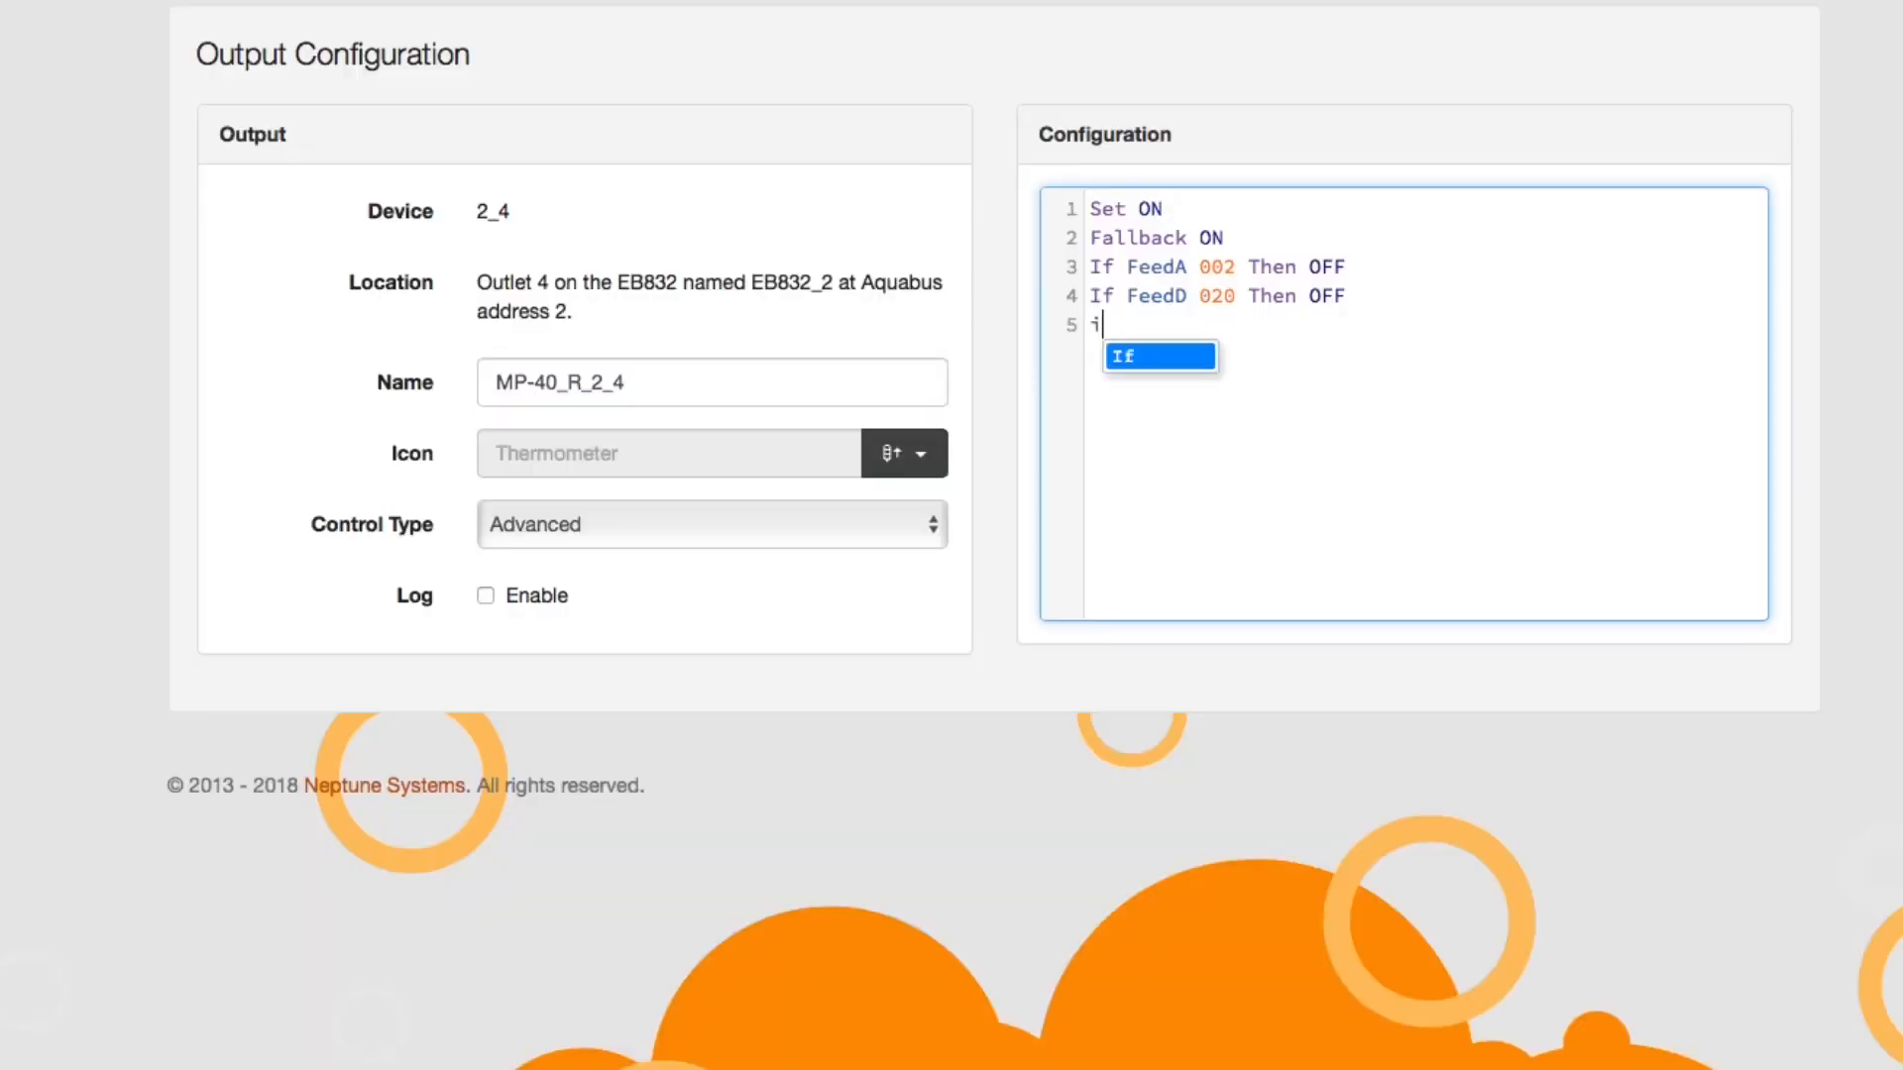
{"action": "type", "text": "WtrCng"}
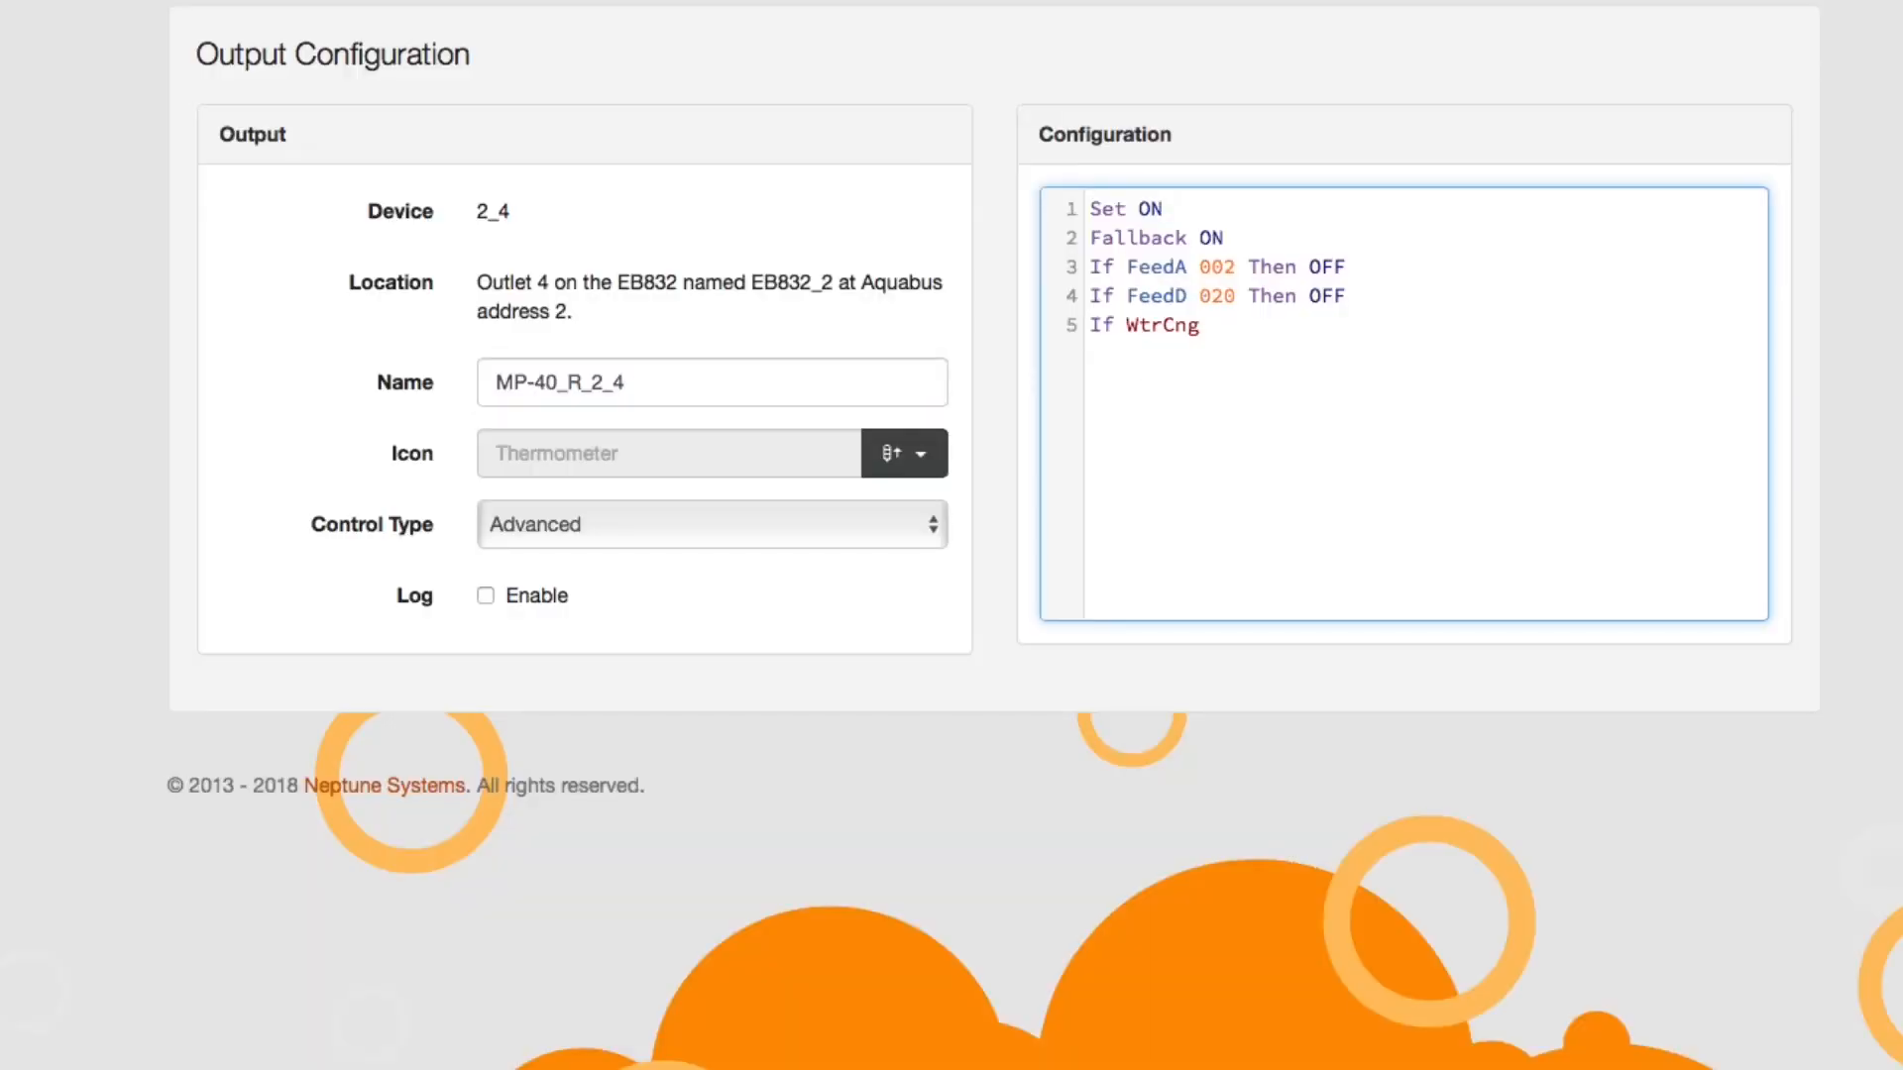
{"action": "type", "text": " CLOSED Then "}
{"action": "type", "text": "OFF"}
{"action": "left_click", "coordinate": [1706, 12]}
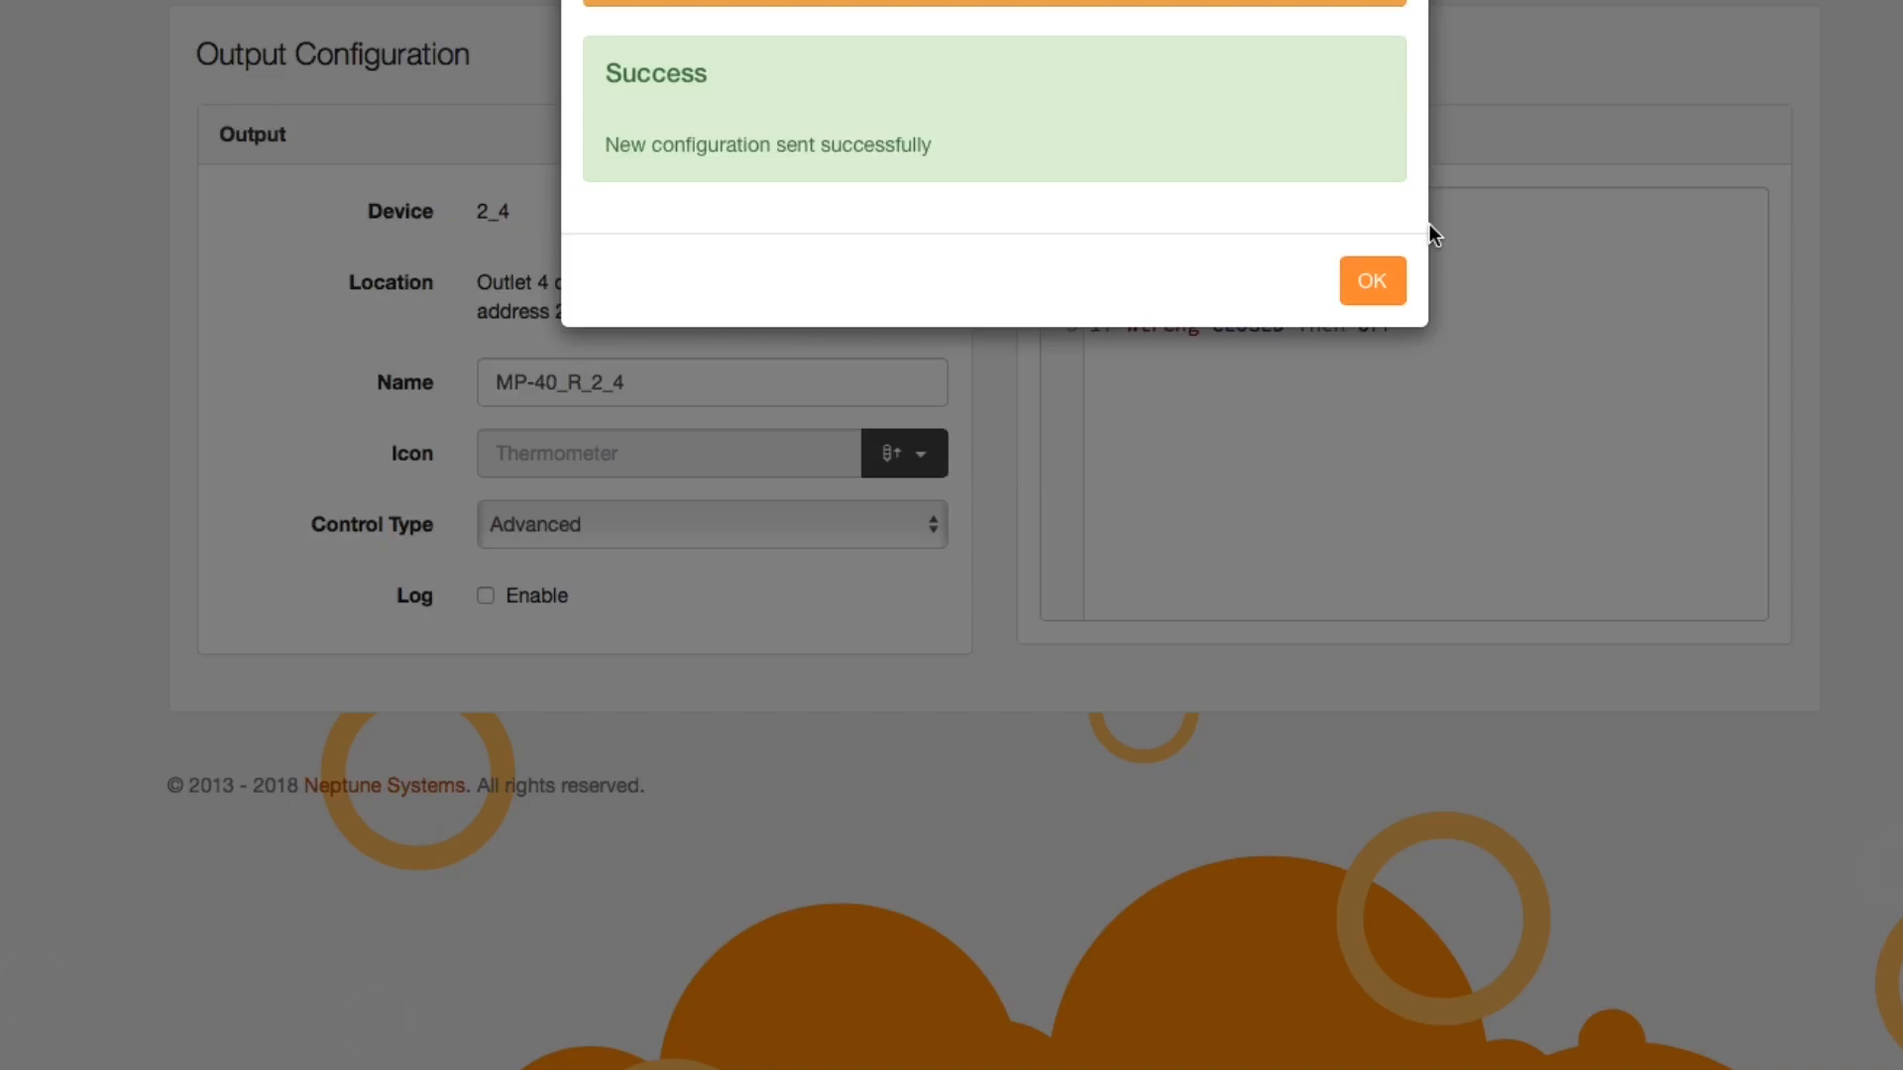
{"action": "left_click", "coordinate": [1375, 281]}
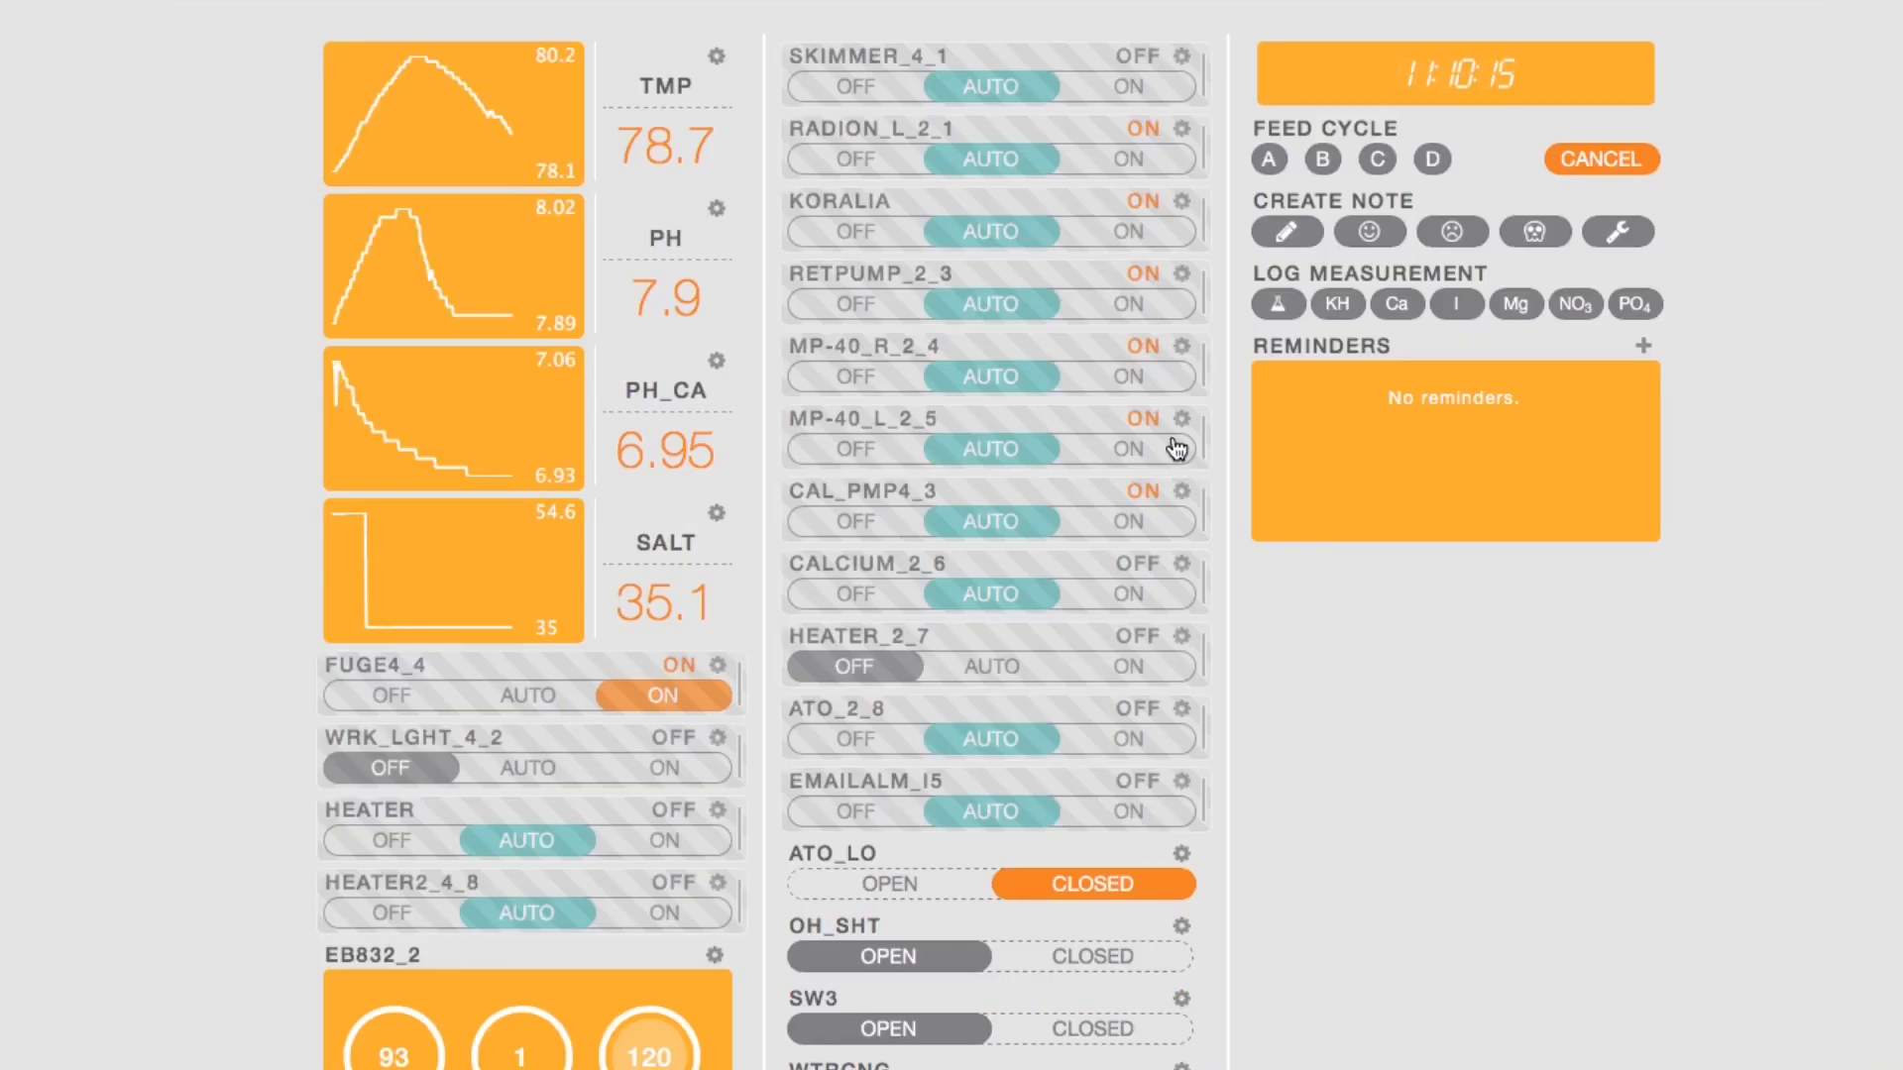
Add 'If WtrCng CLOSED Then OFF' on line 5 of MP-40_L_2_5's program and send it to the Apex
{"action": "left_click", "coordinate": [1177, 449]}
{"action": "left_click", "coordinate": [1182, 418]}
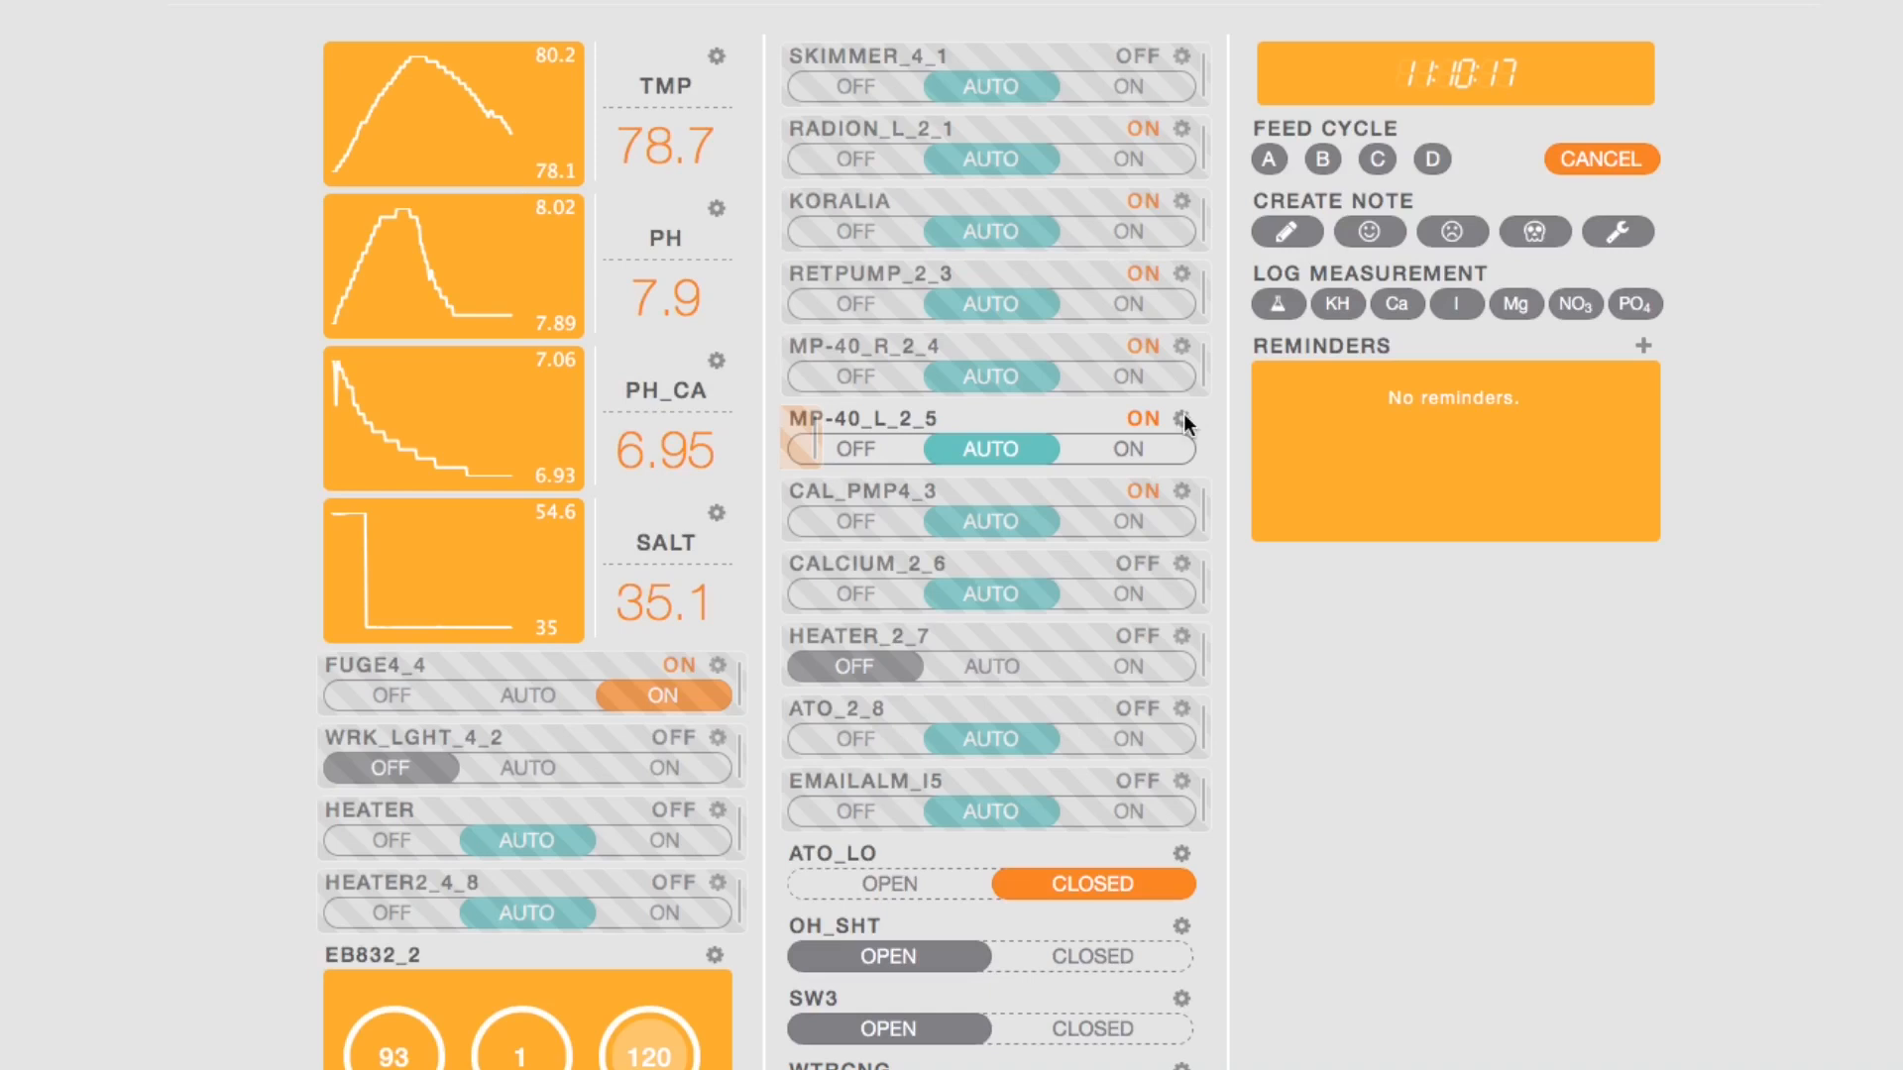
{"action": "left_click", "coordinate": [1179, 330]}
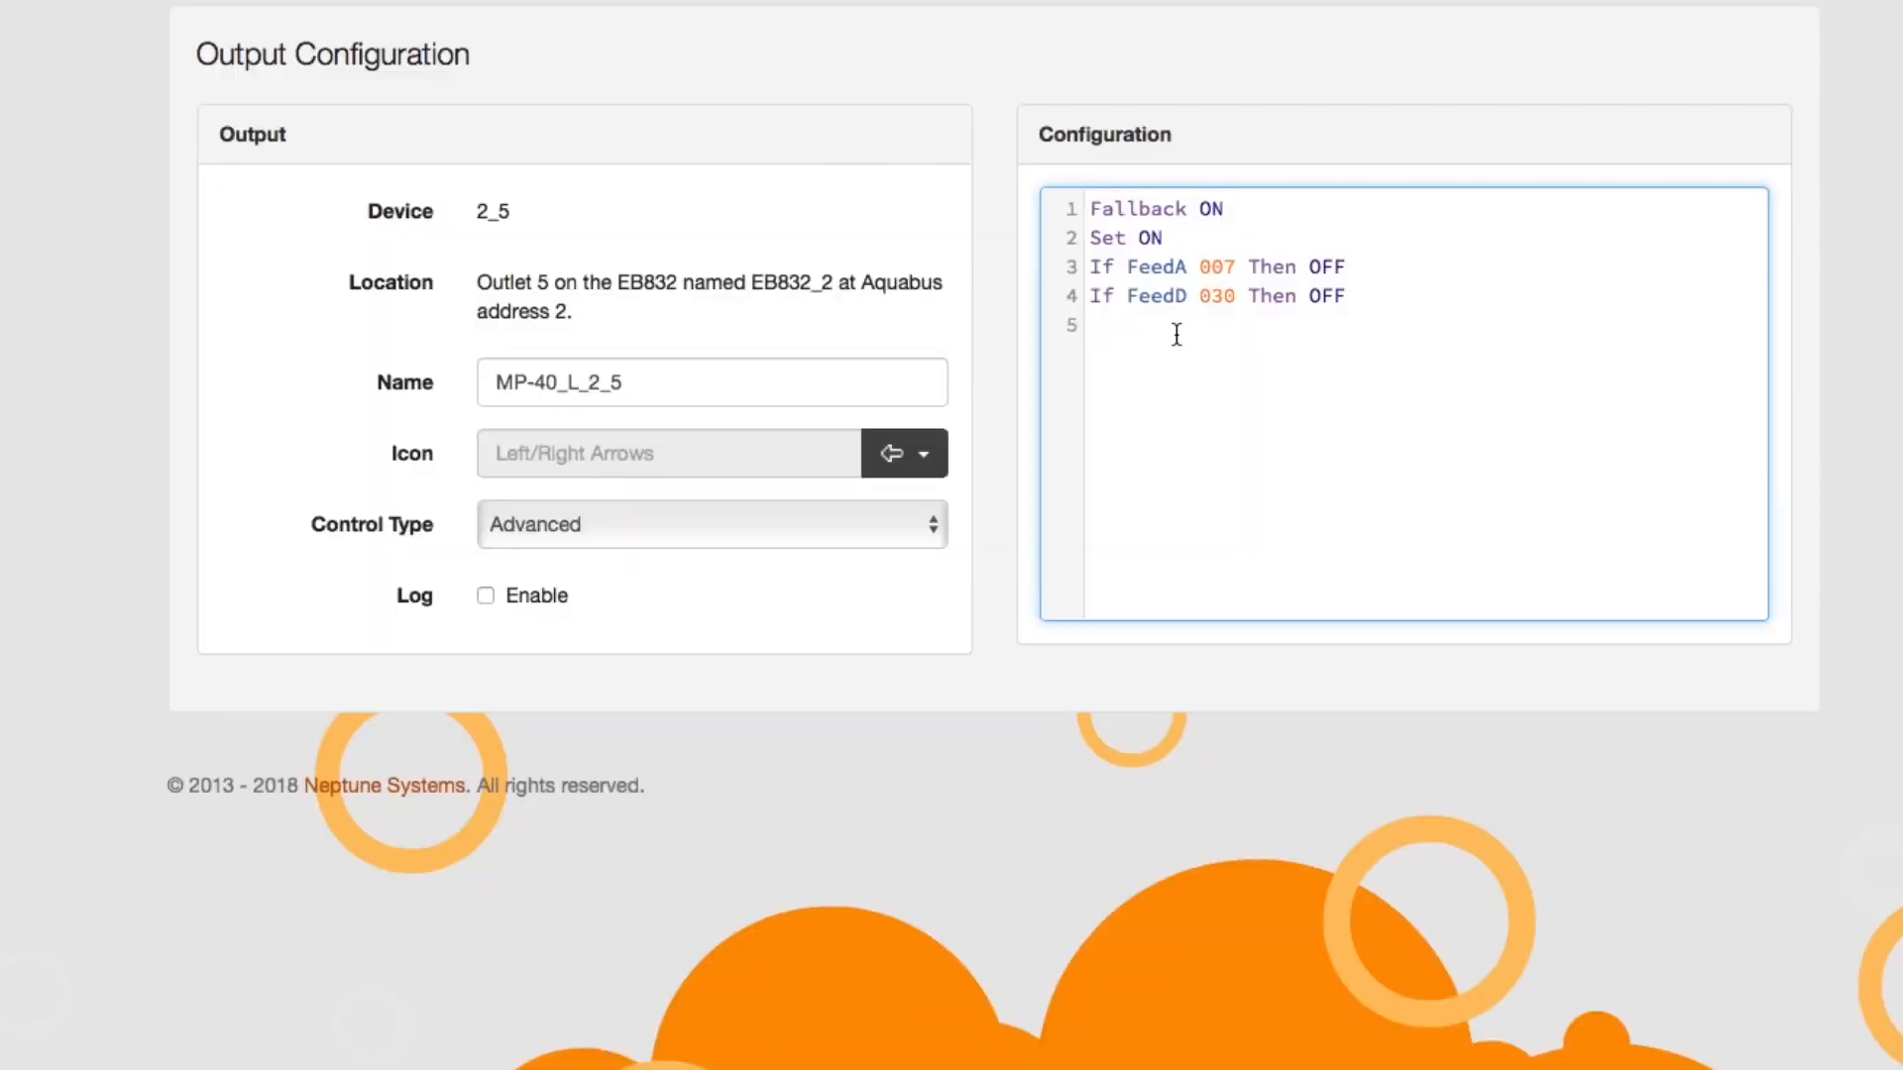
{"action": "type", "text": "If WtrCng CLOSED Then OFF"}
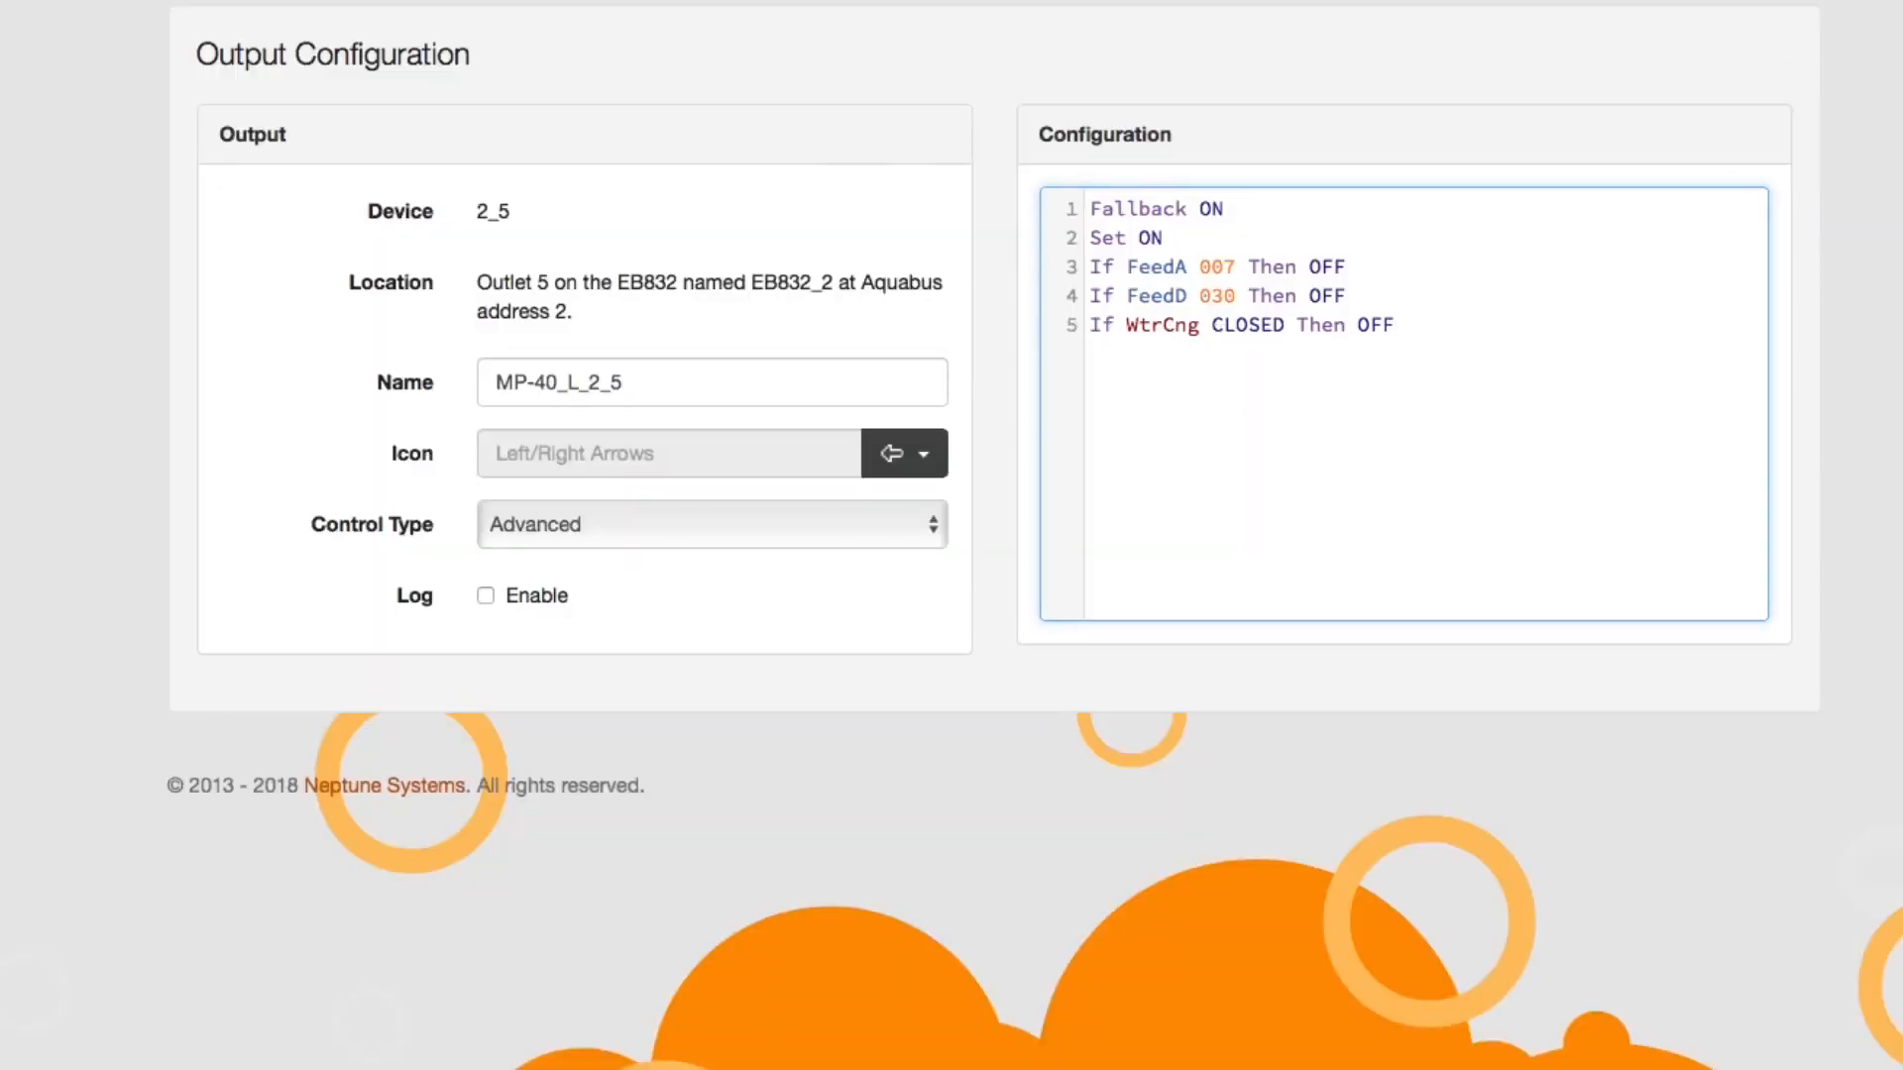
{"action": "left_click", "coordinate": [1792, 52]}
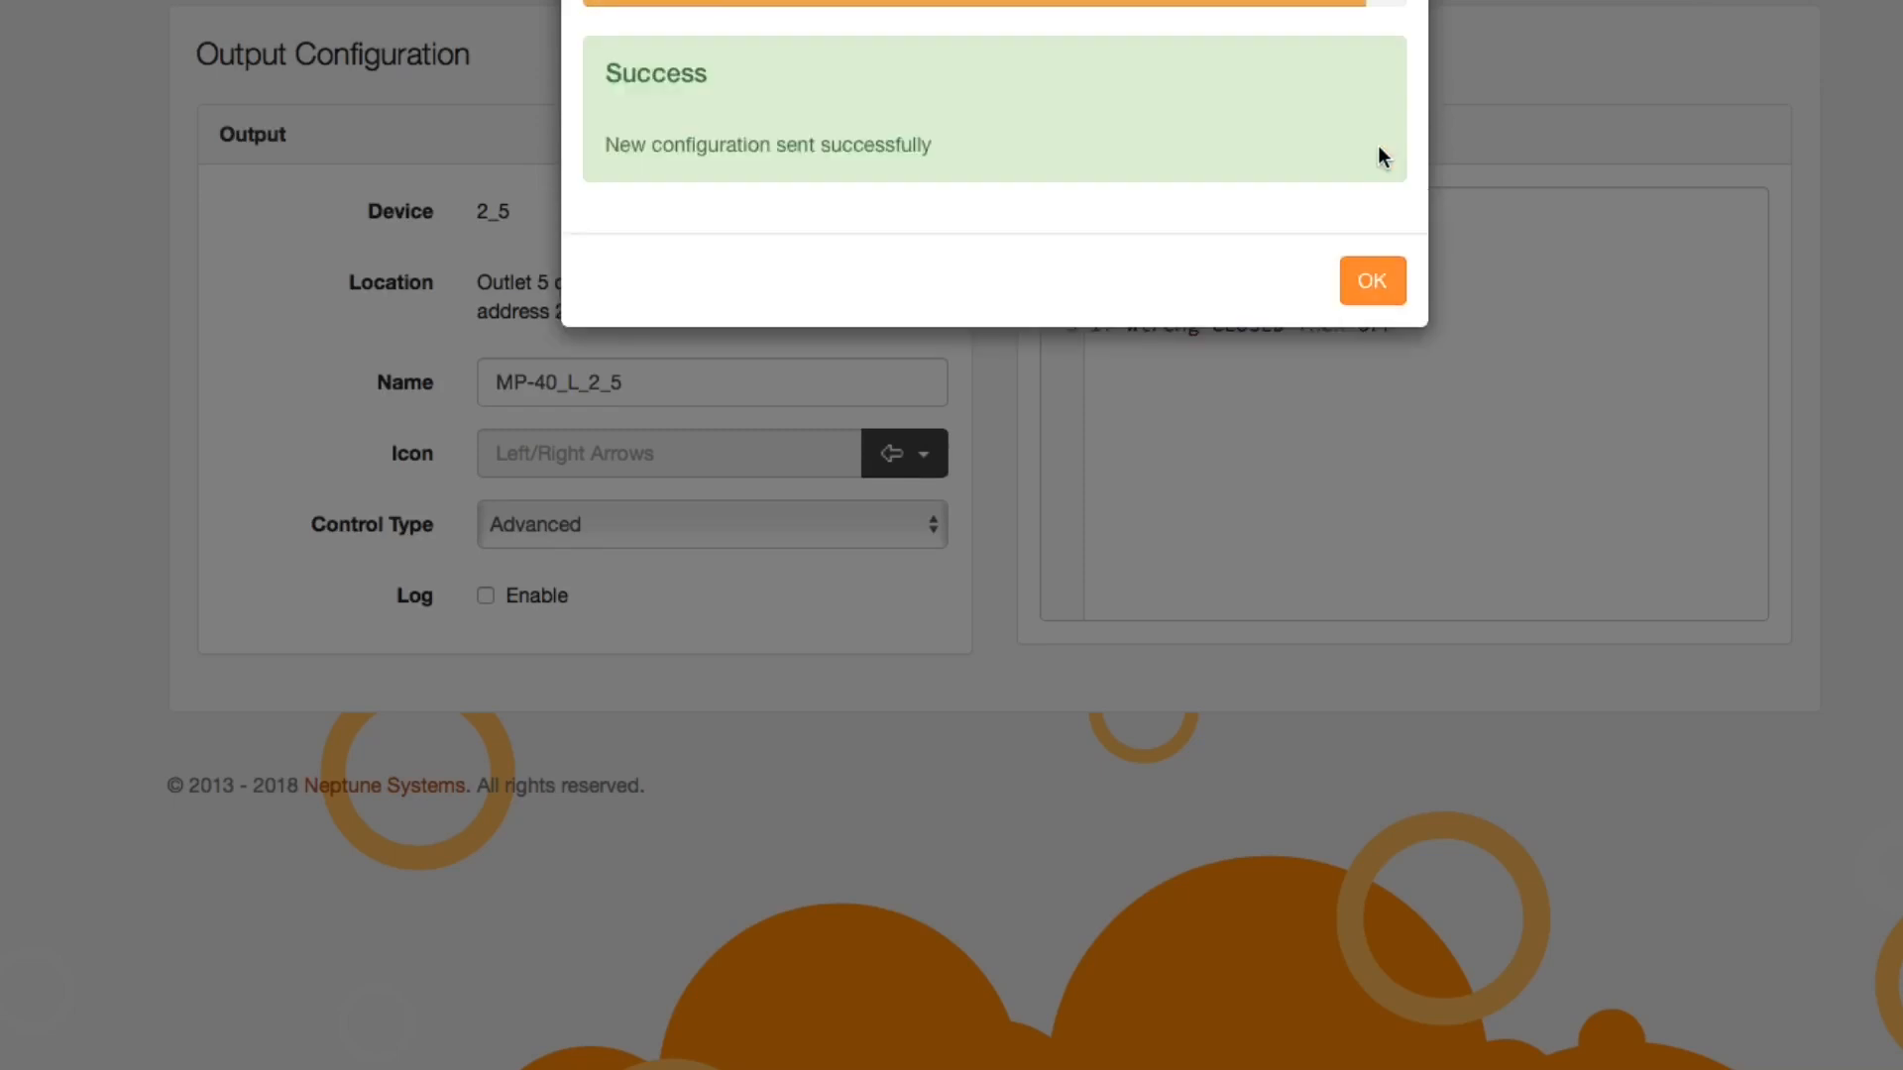
{"action": "left_click", "coordinate": [1372, 282]}
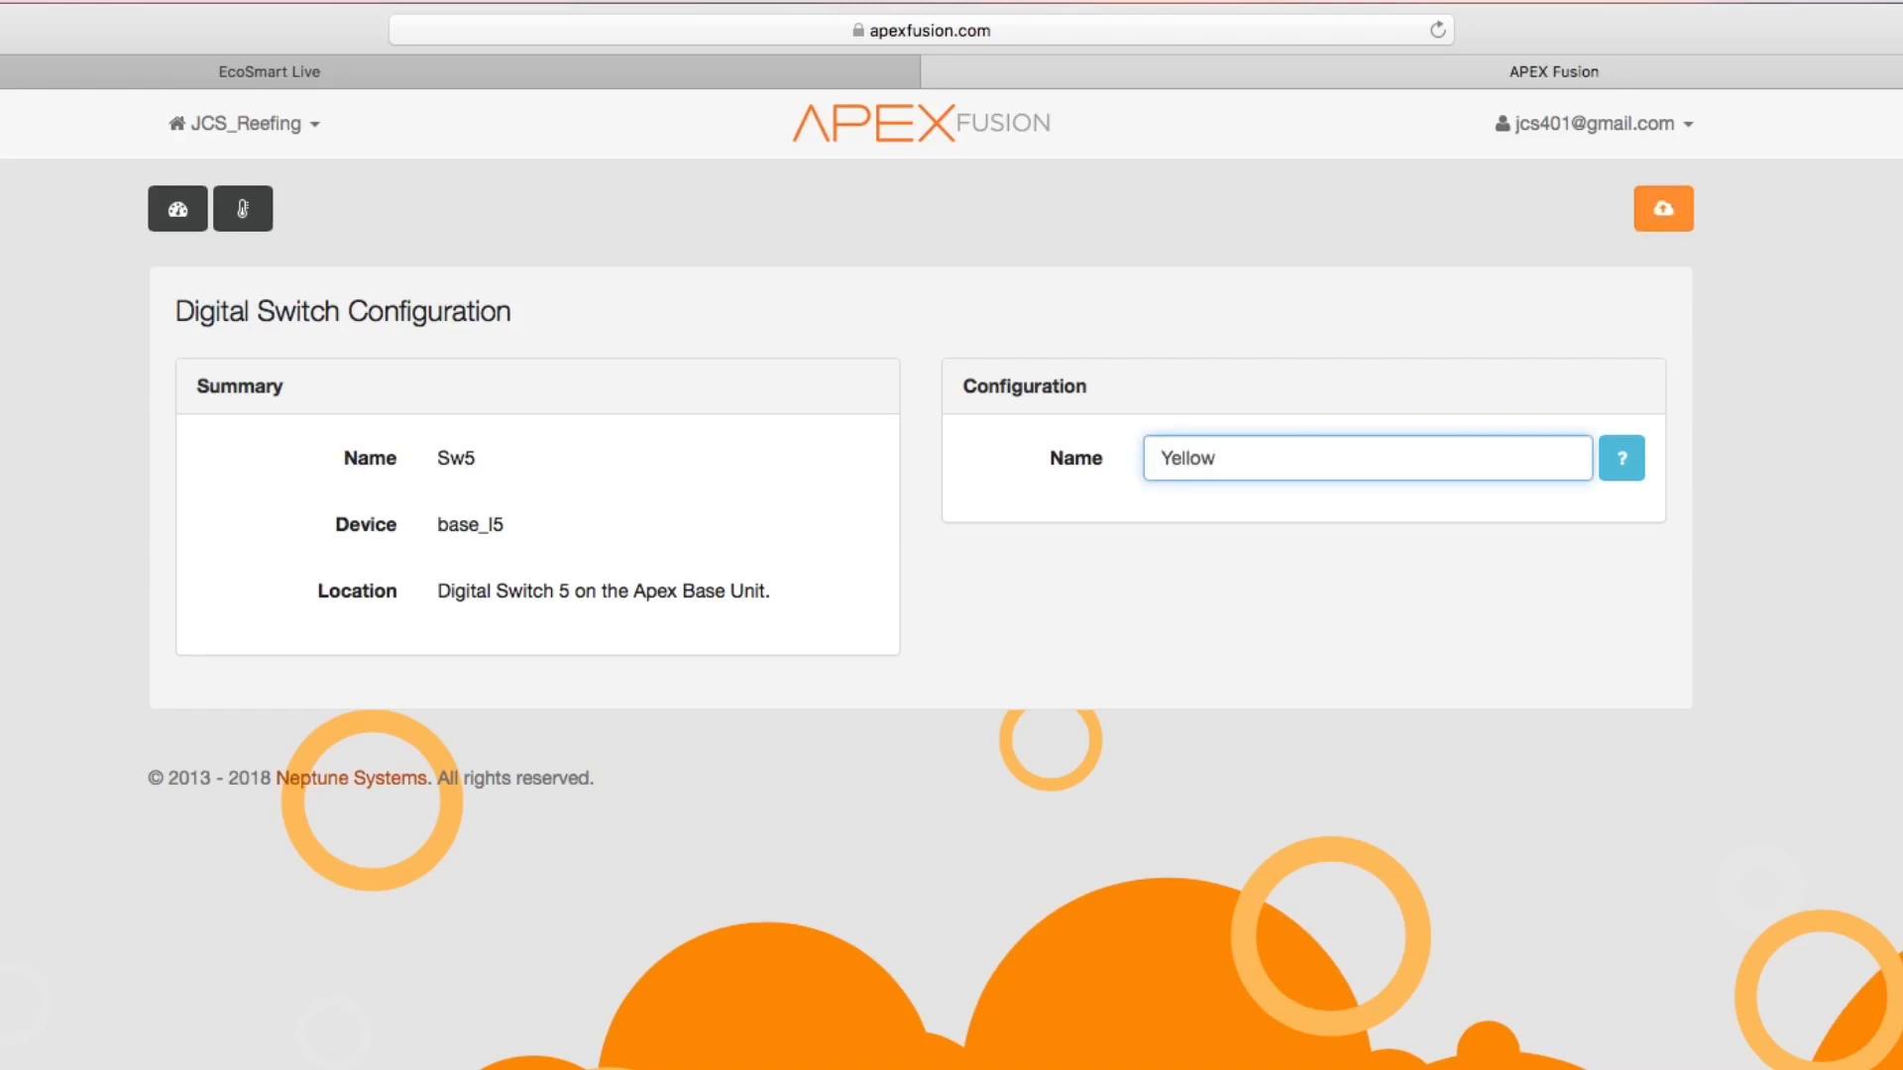
Send switch 5's new name Yellow to the Apex
{"action": "left_click", "coordinate": [1663, 209]}
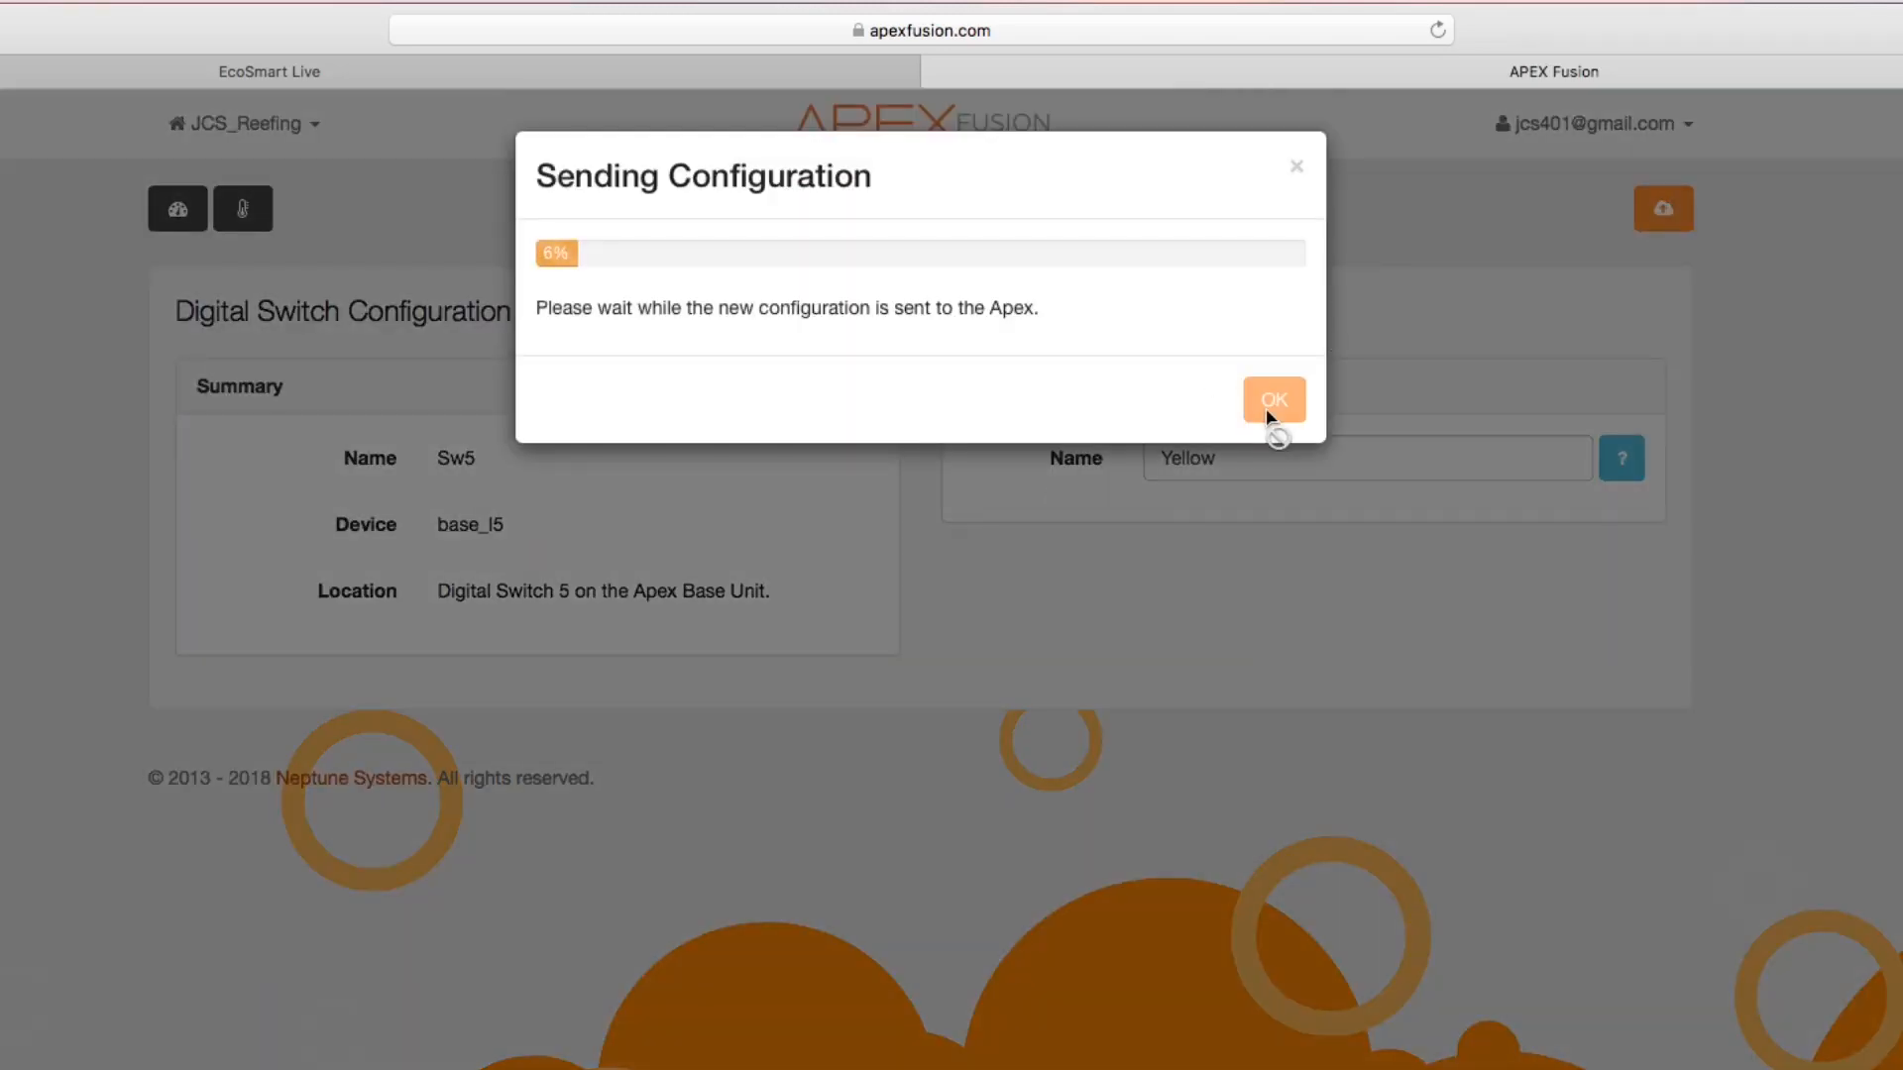
{"action": "left_click", "coordinate": [1273, 523]}
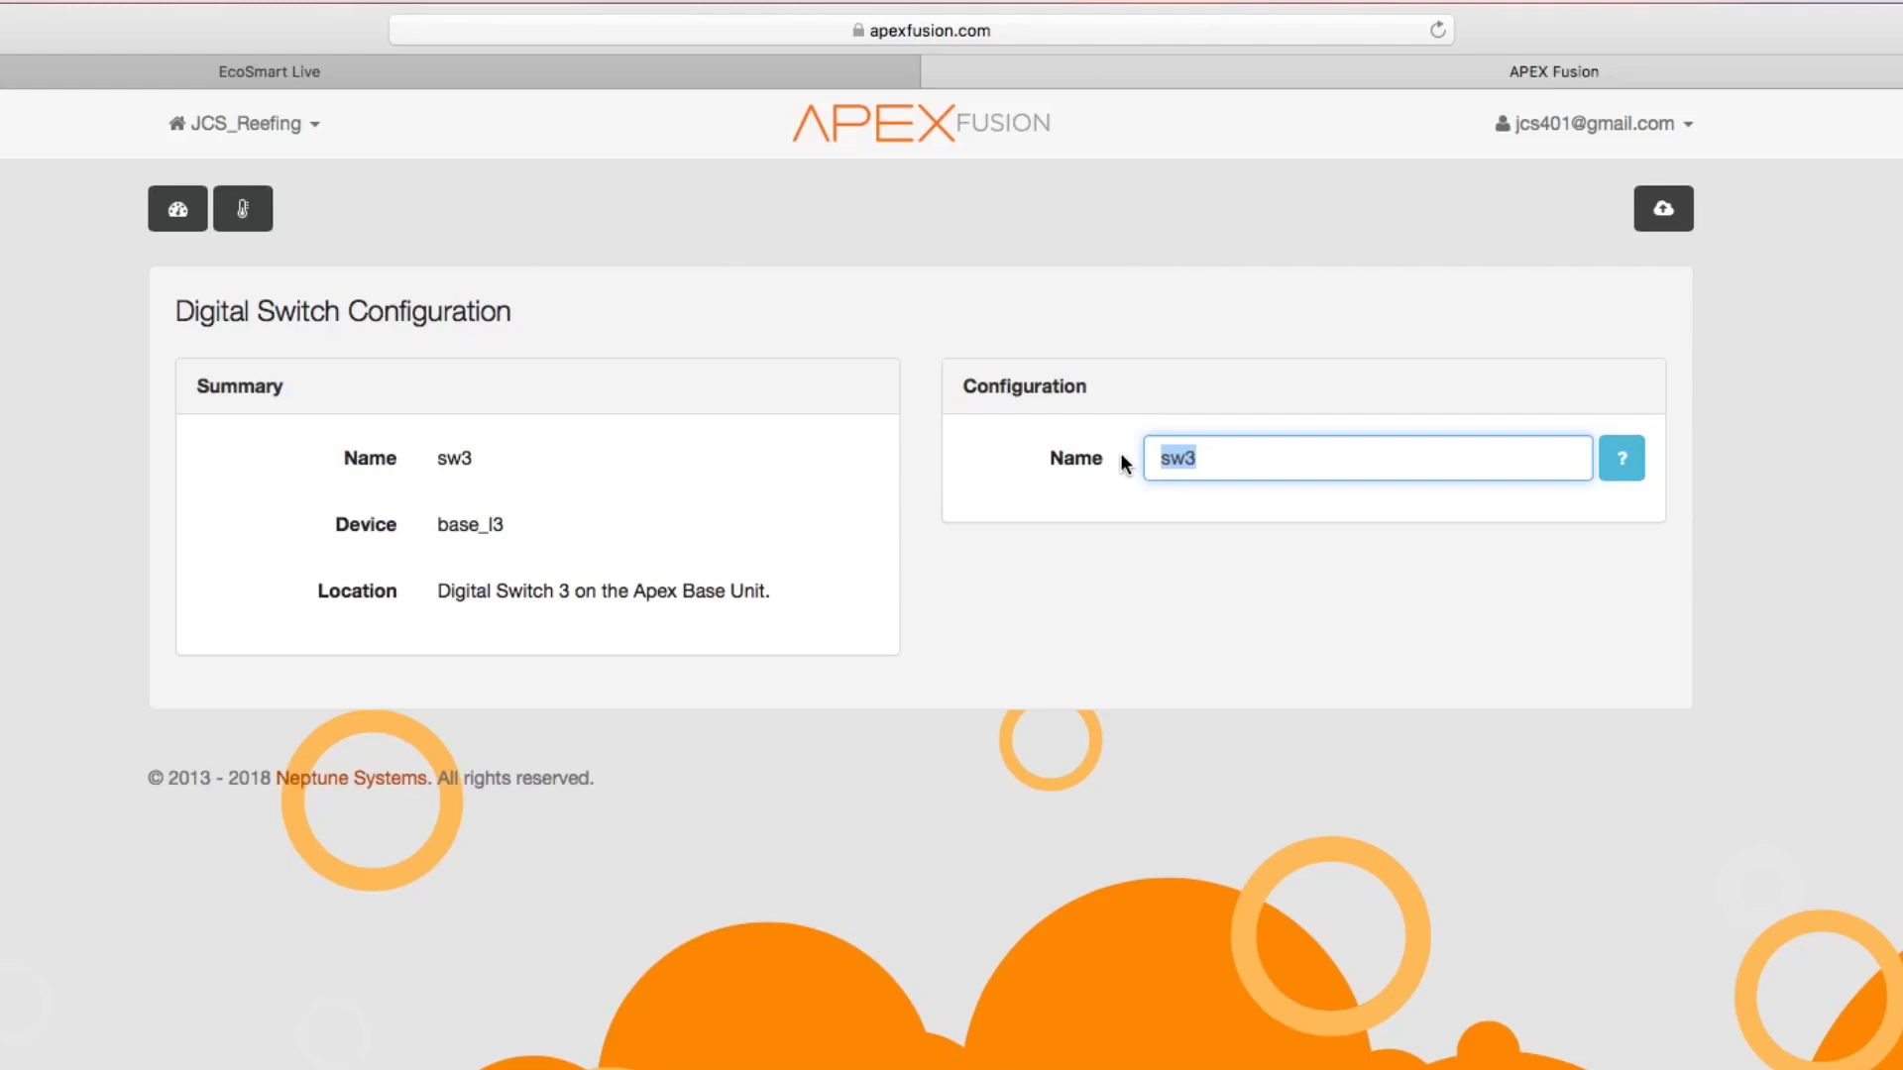
{"action": "type", "text": "Blue"}
Rename switch 3 from sw3 to Blue, send it to the Apex and return to the dashboard
{"action": "left_click", "coordinate": [1665, 208]}
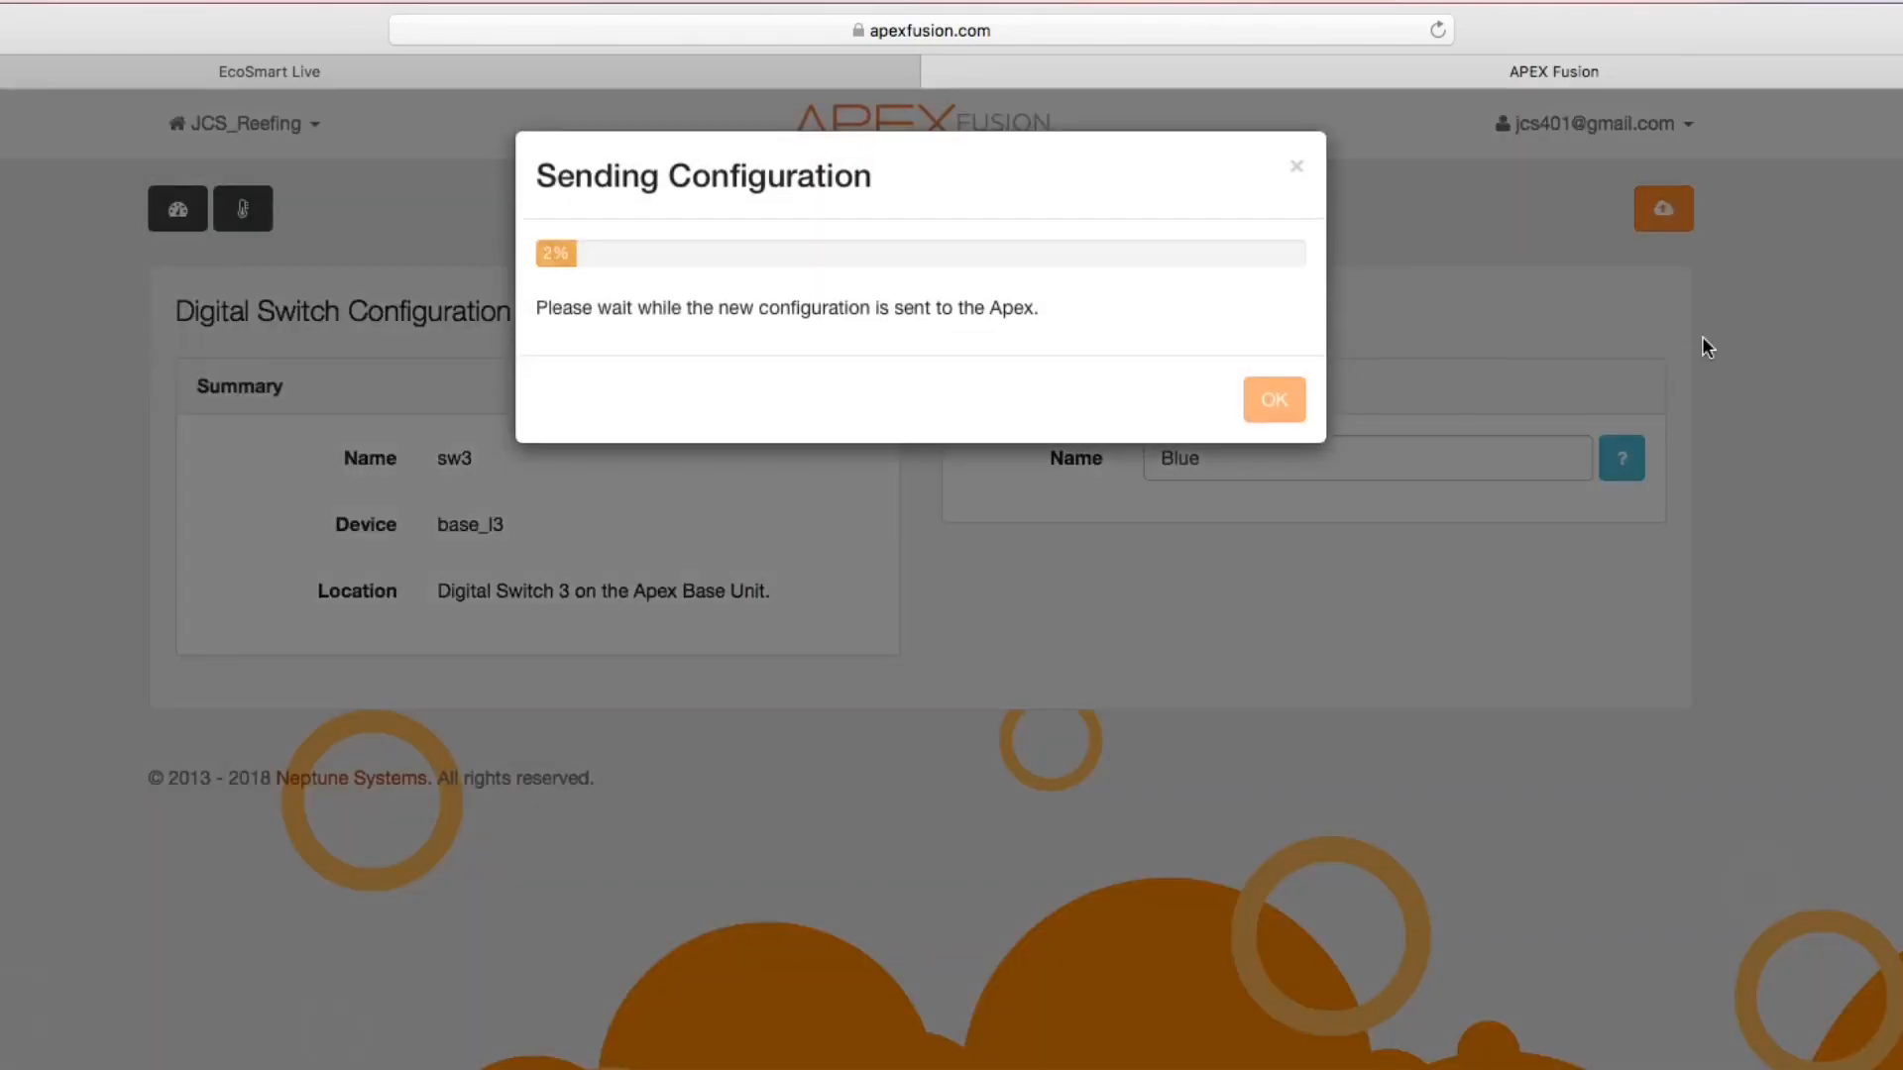
{"action": "left_click", "coordinate": [1274, 523]}
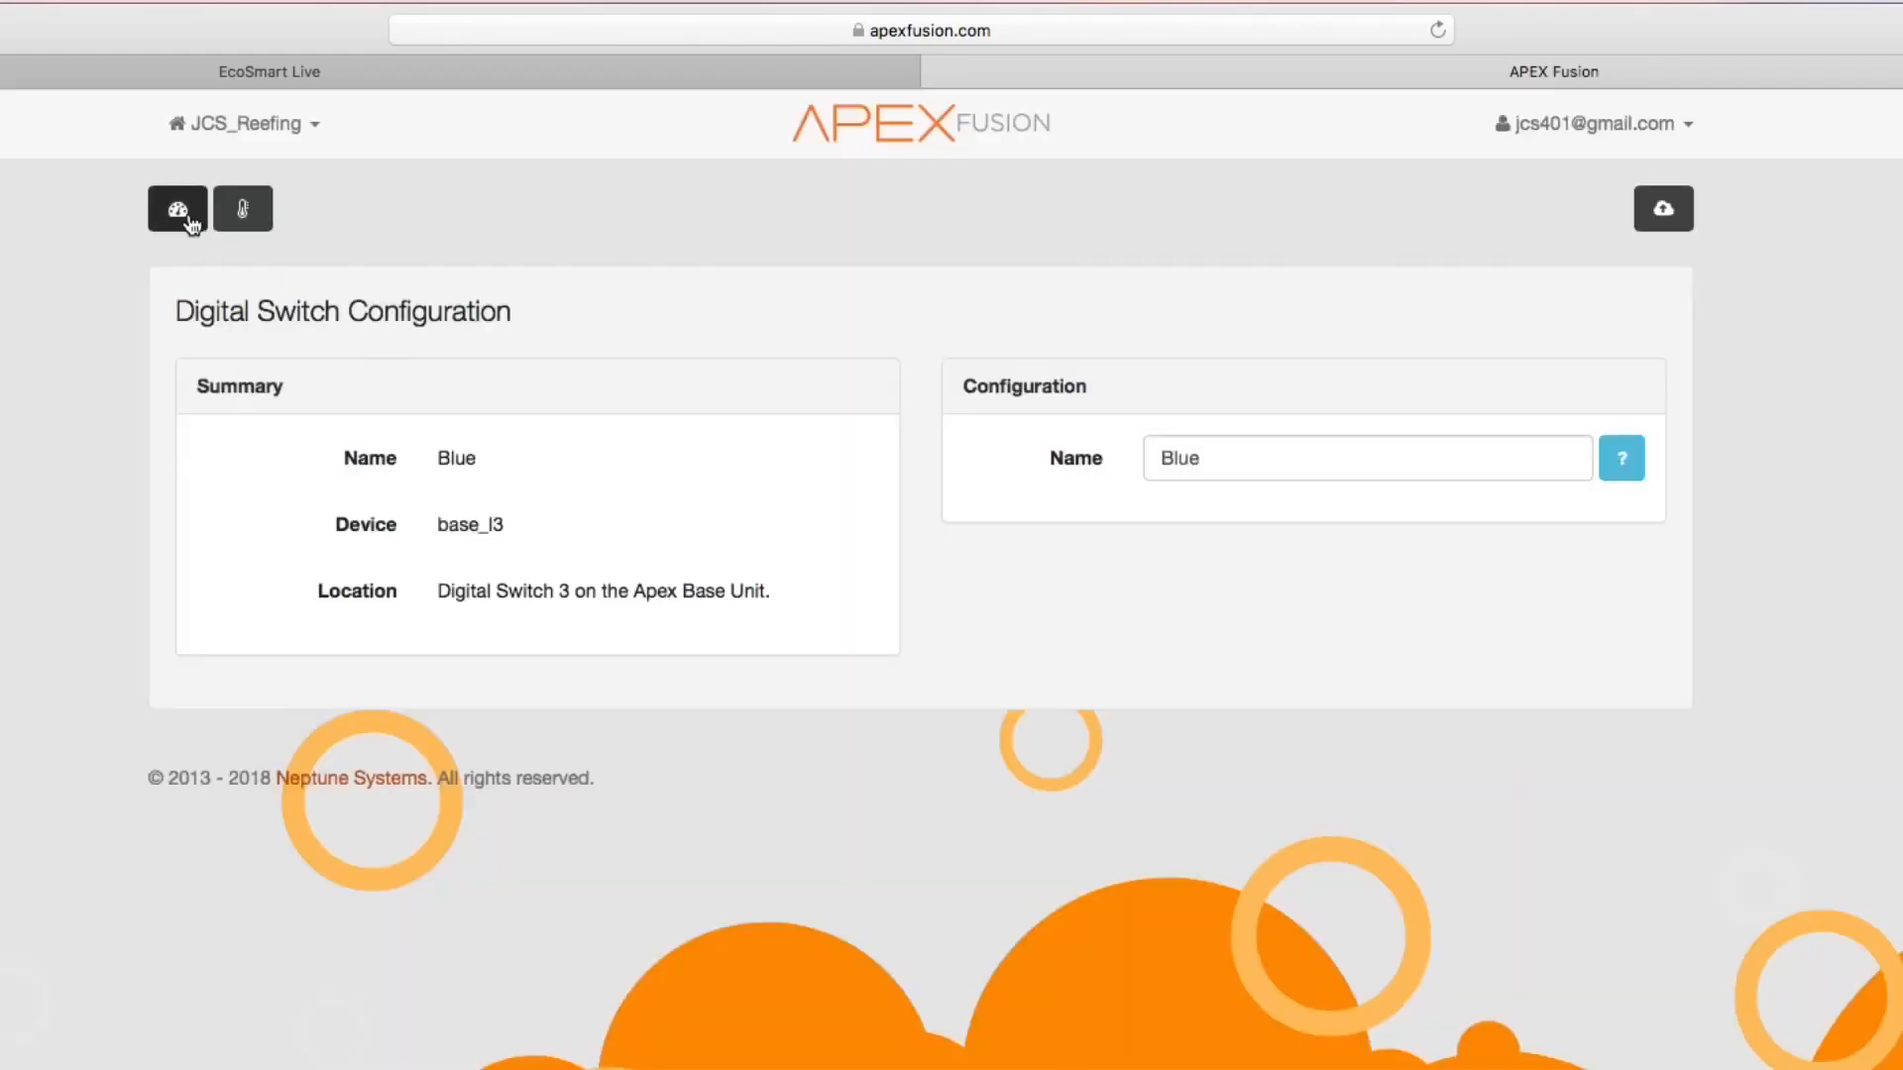
{"action": "left_click", "coordinate": [177, 208]}
{"action": "scroll", "coordinate": [1340, 826], "scroll_direction": "down", "scroll_amount": 3}
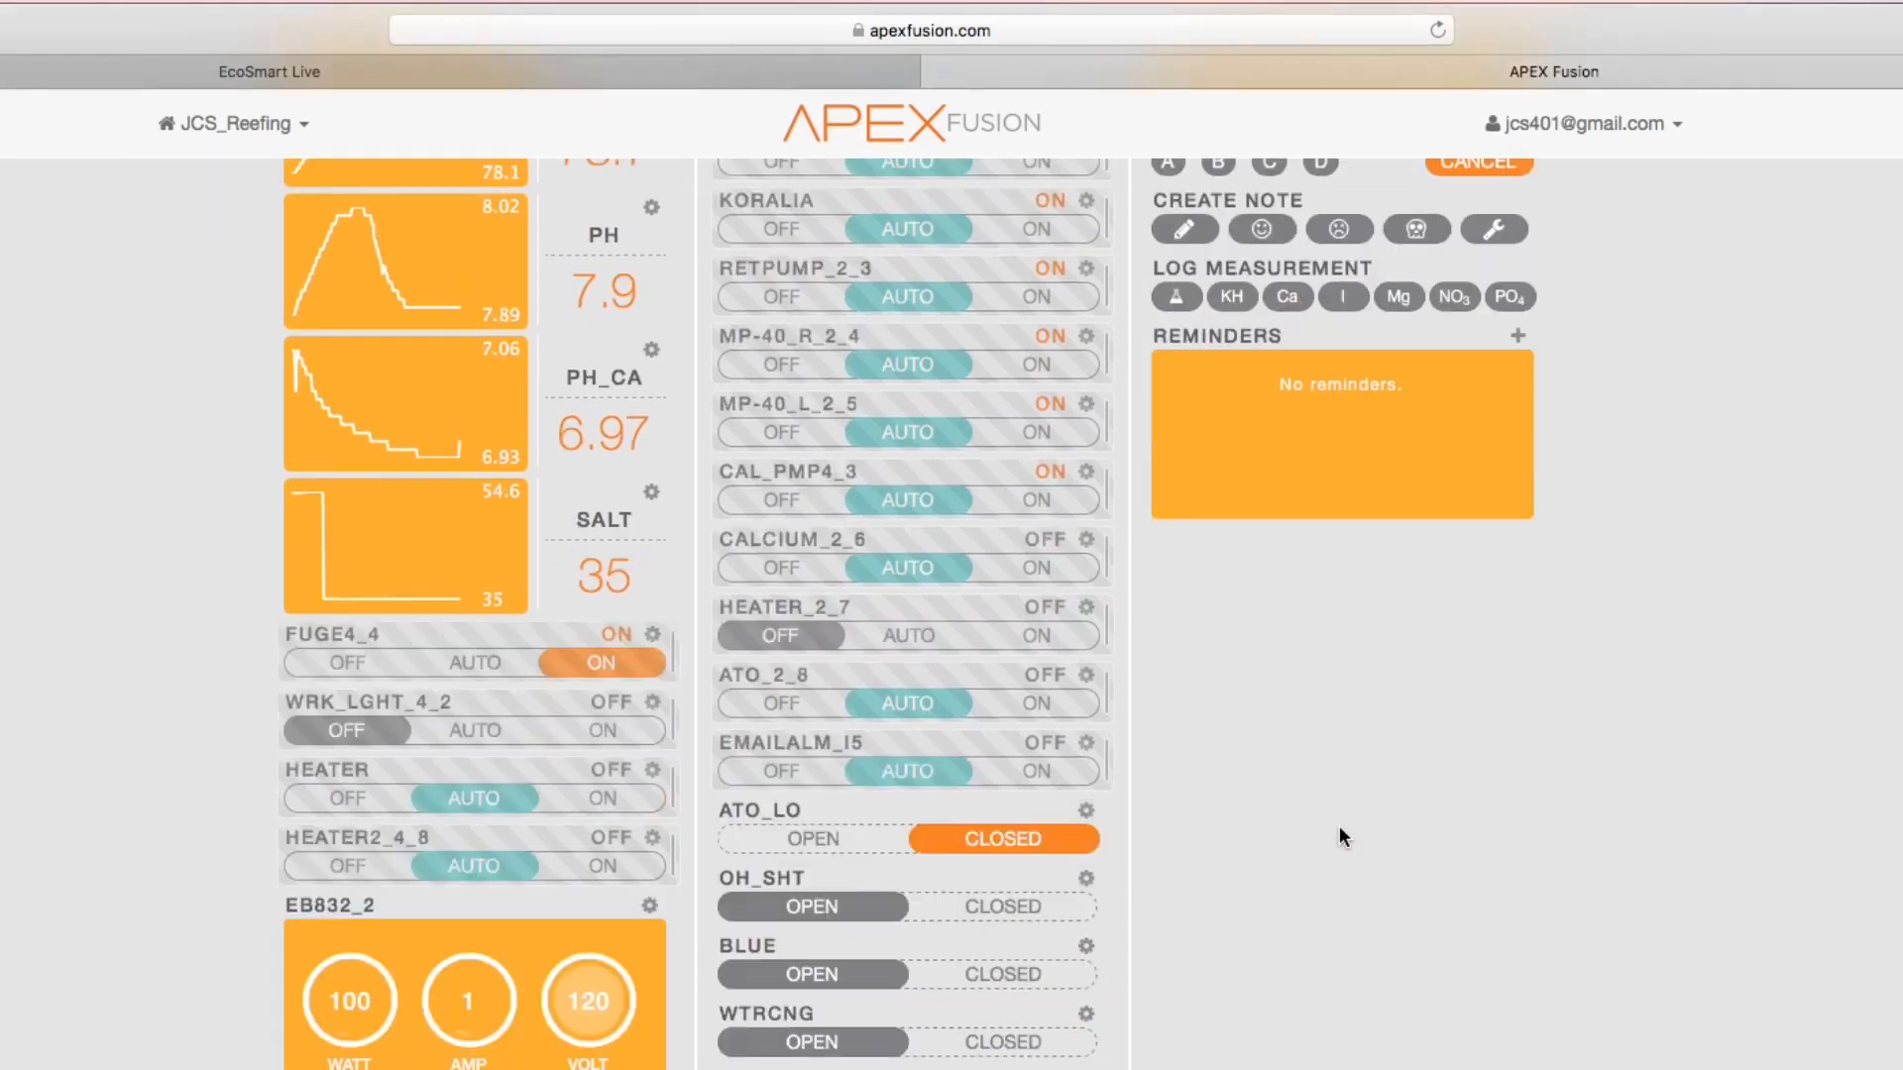